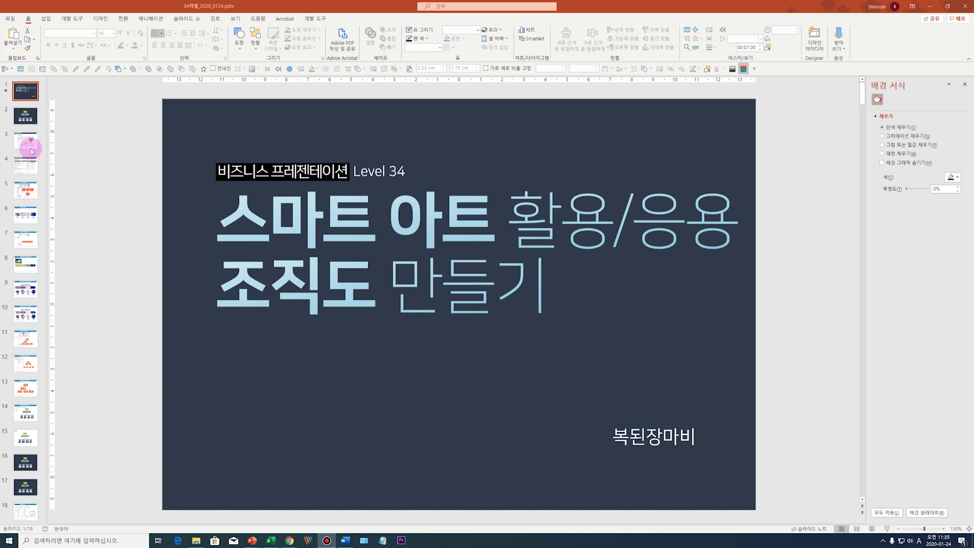
Go past the org chart slide to slide 3, the SmartArt list-type slide.
click(25, 117)
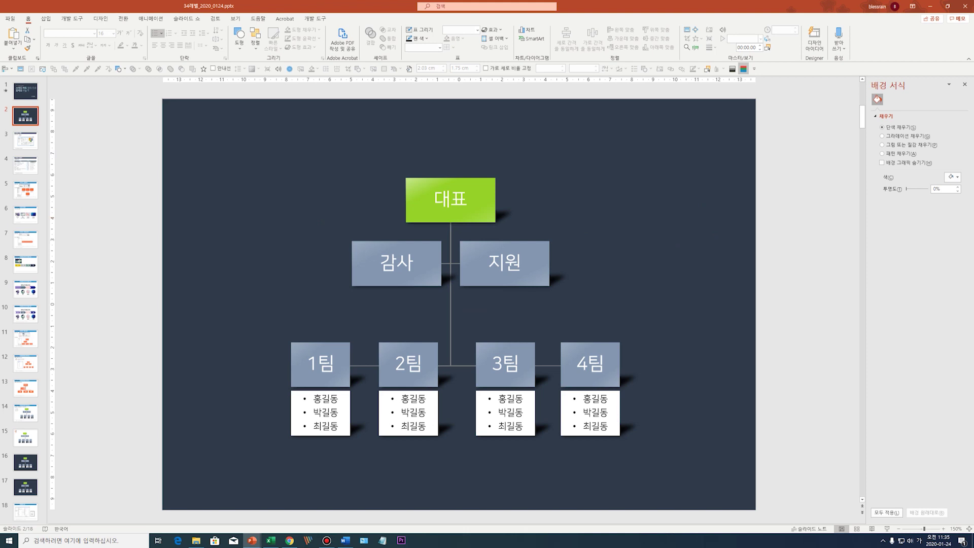
click(26, 140)
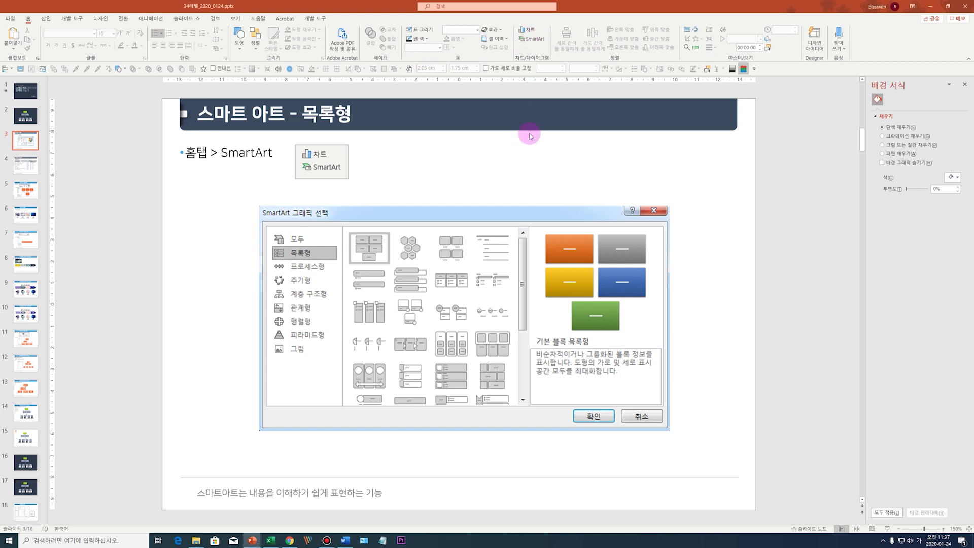
Bring up the Choose a SmartArt Graphic dialog showing the 목록형 layouts.
click(532, 39)
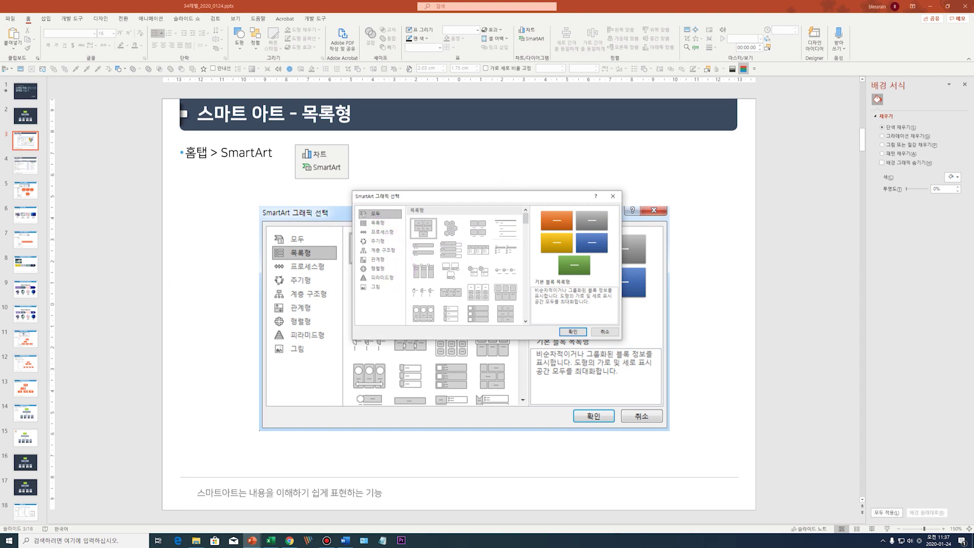
click(383, 275)
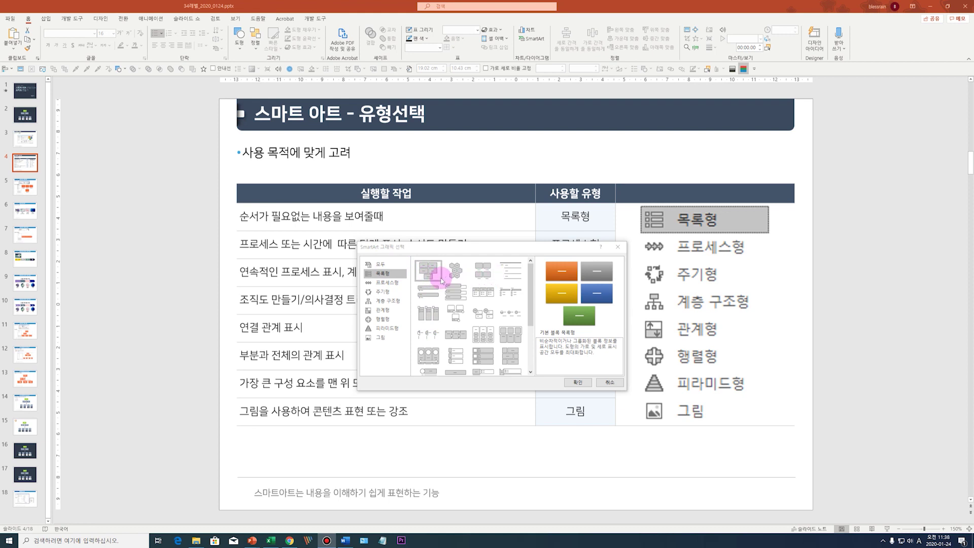
Browse the 프로세스형, 주기형, 계층 구조형, 관계형, 행렬형 and 피라미드형 SmartArt categories.
click(389, 284)
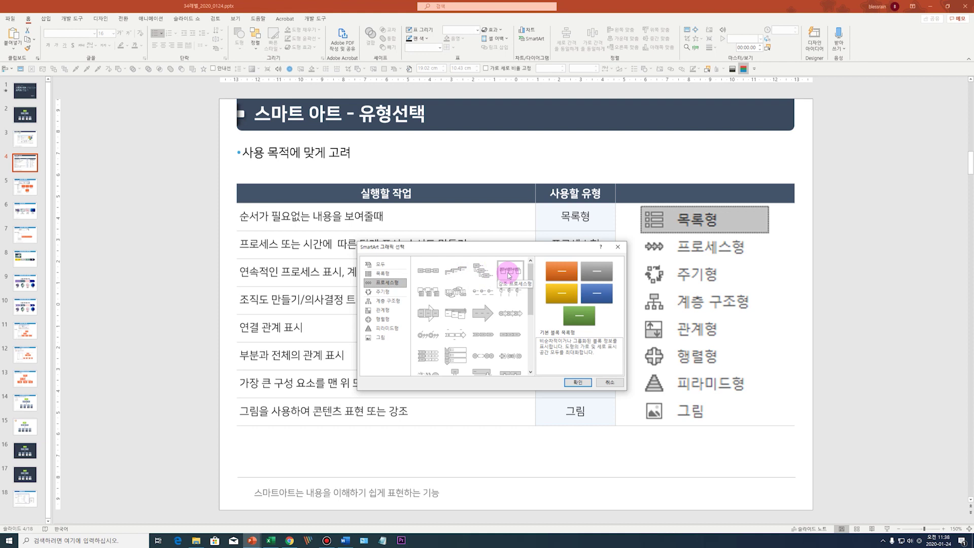
click(401, 293)
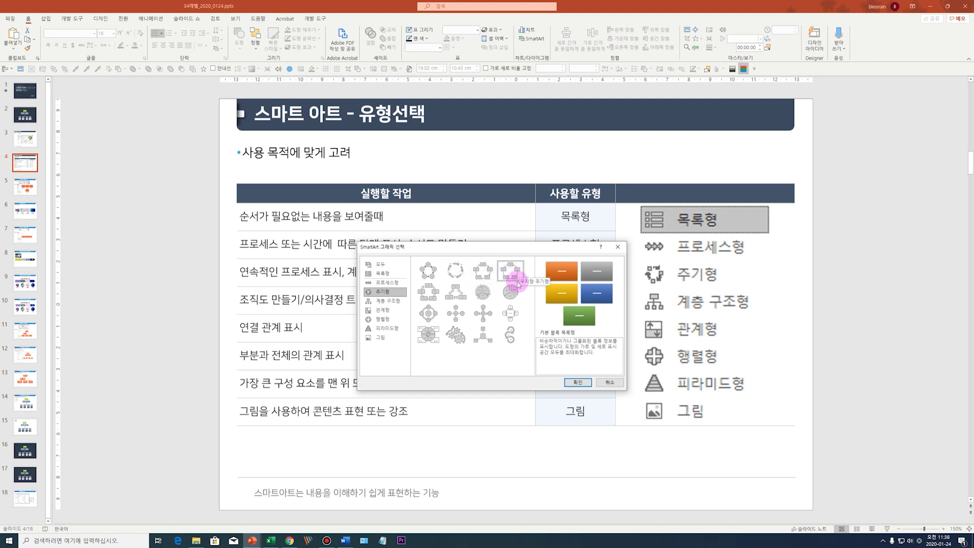
click(389, 302)
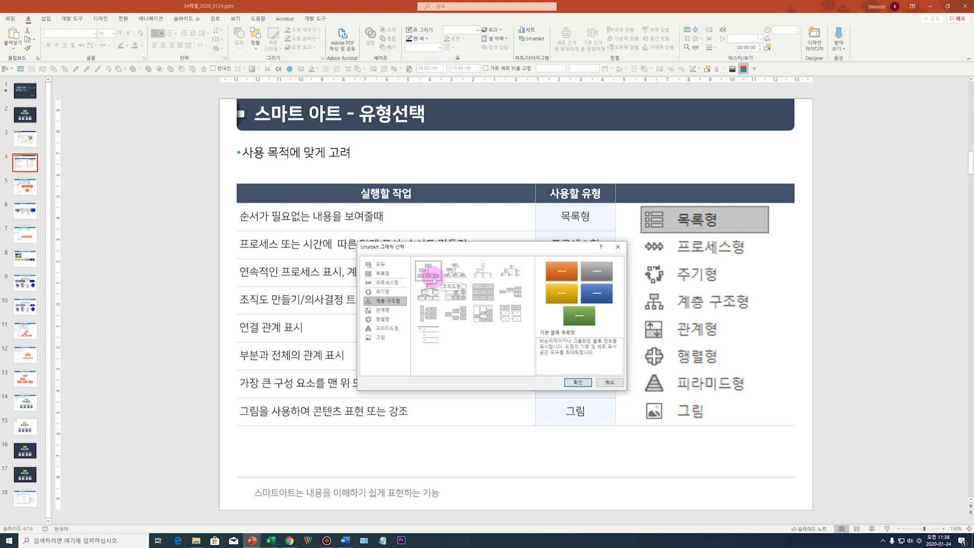
click(381, 310)
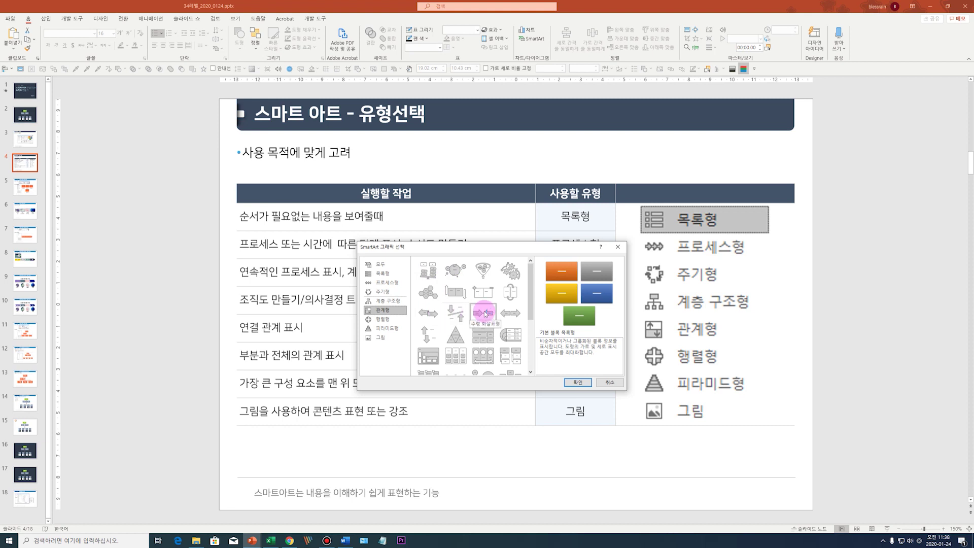
key(Down)
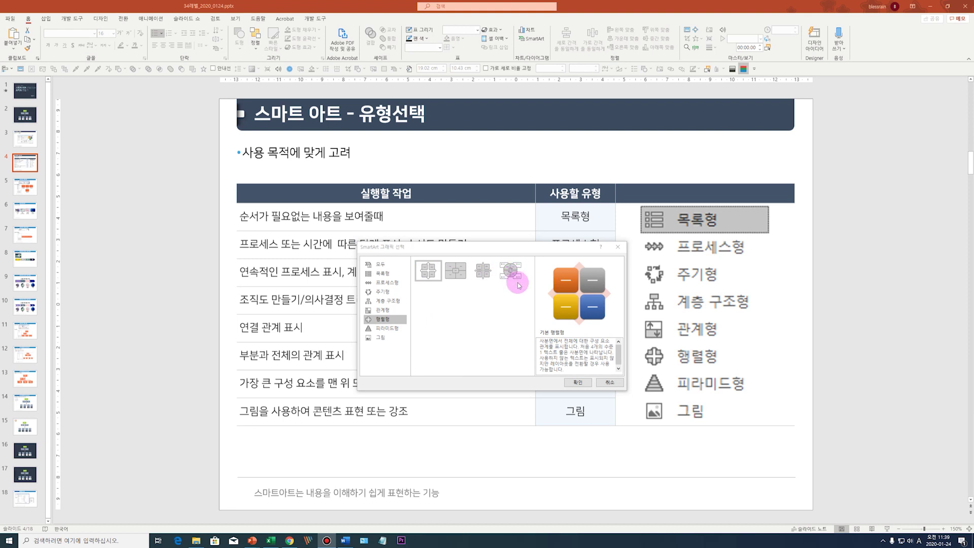
click(388, 330)
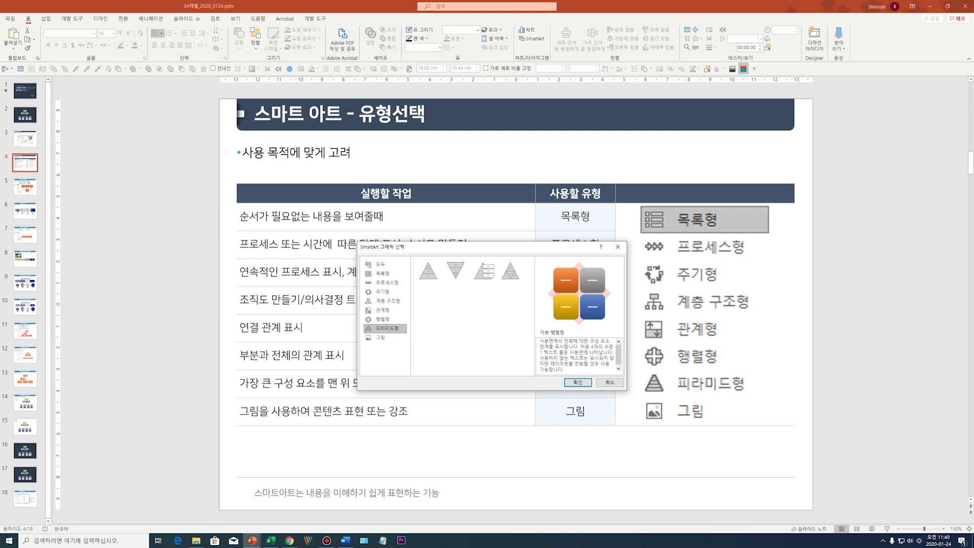
Insert a circular picture callout SmartArt from the 그림 category.
click(428, 230)
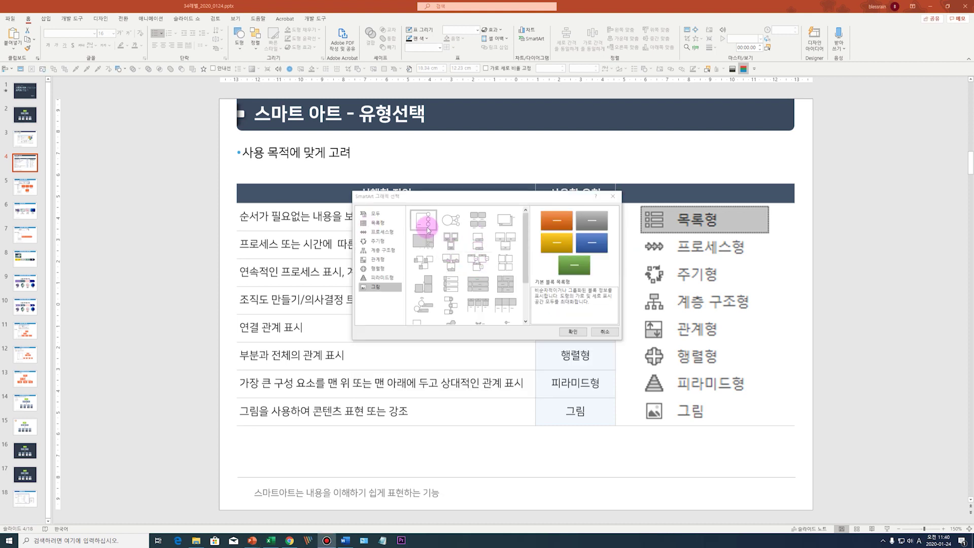
click(455, 220)
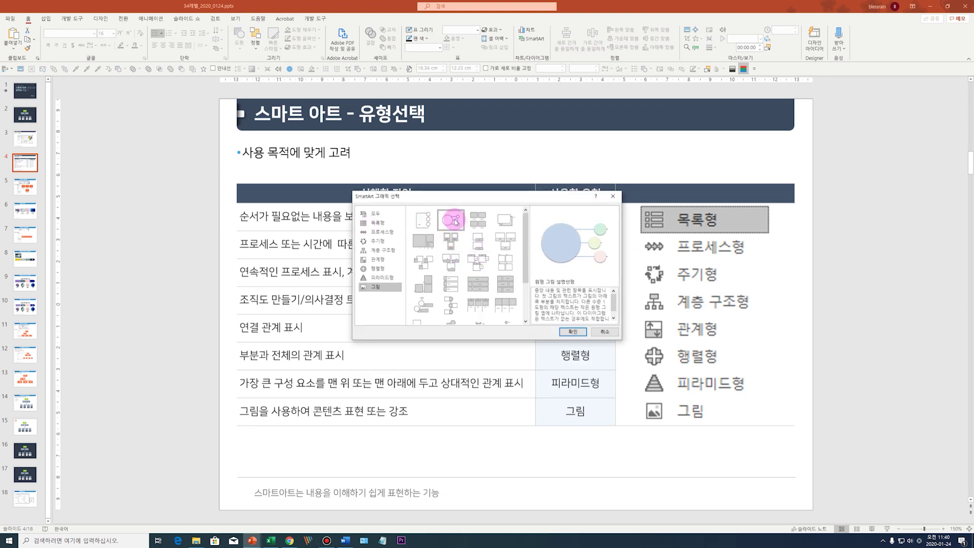
click(566, 332)
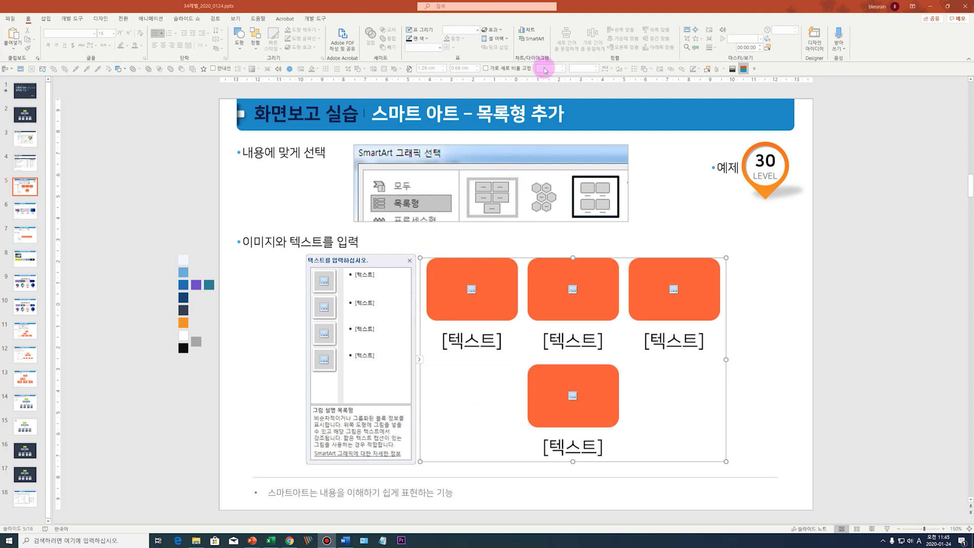
Insert a 그림 설명 목록형 (picture caption list) SmartArt from the 목록형 category.
click(533, 43)
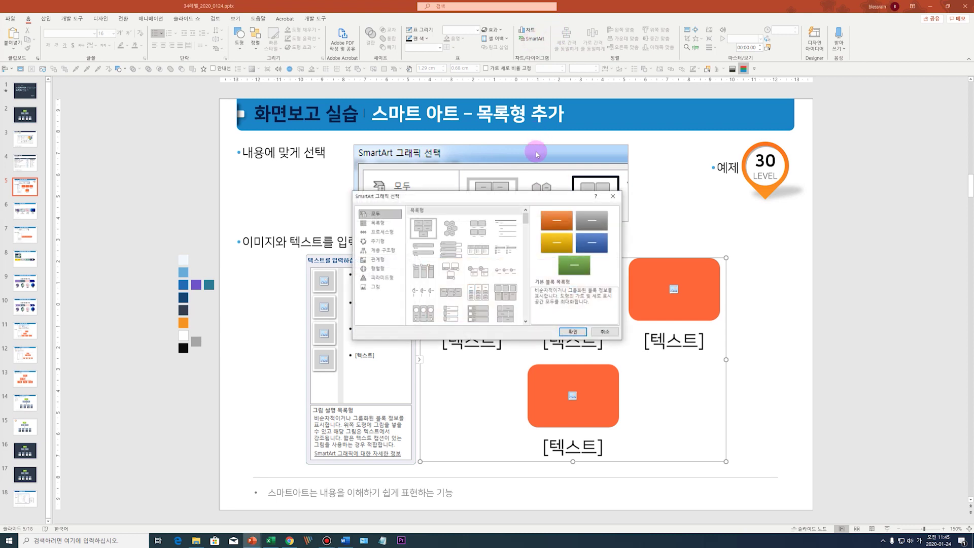
click(377, 223)
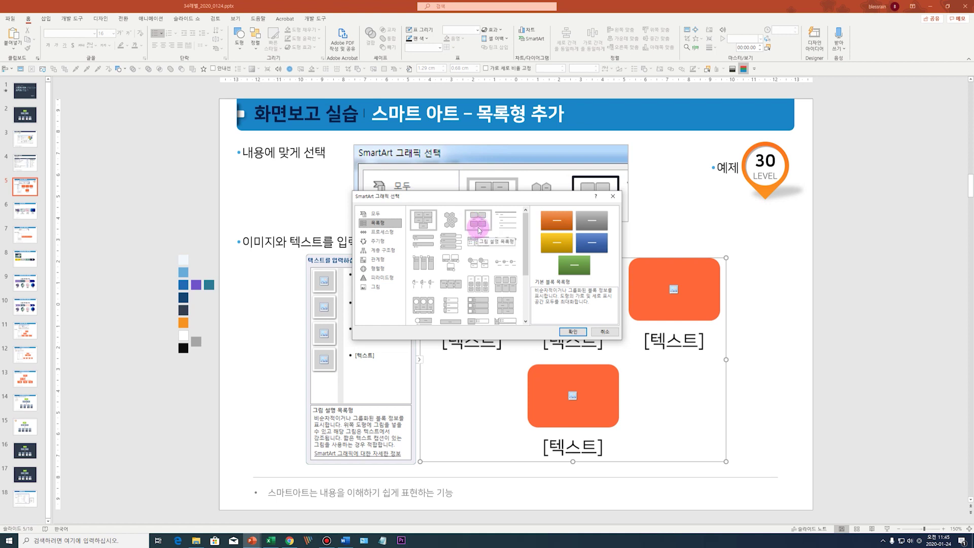
click(478, 220)
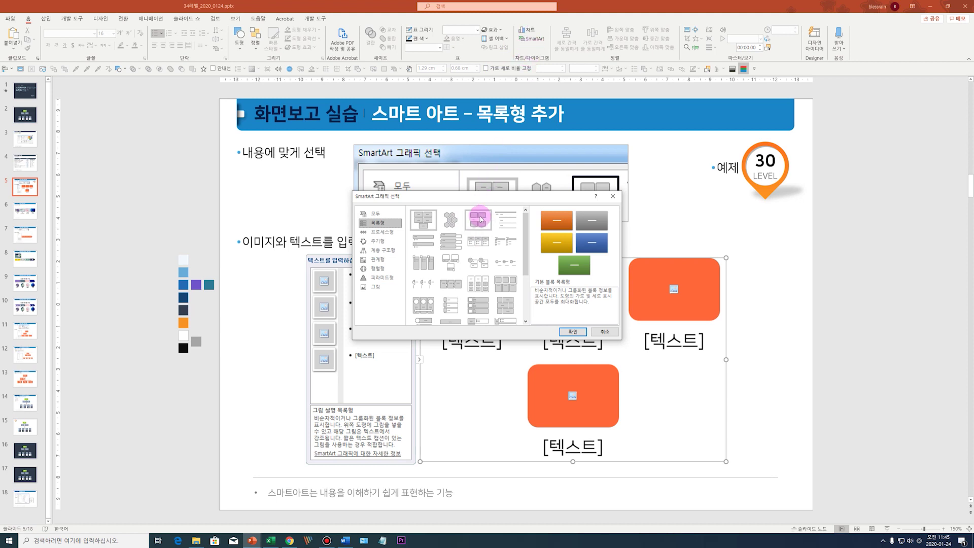
click(573, 332)
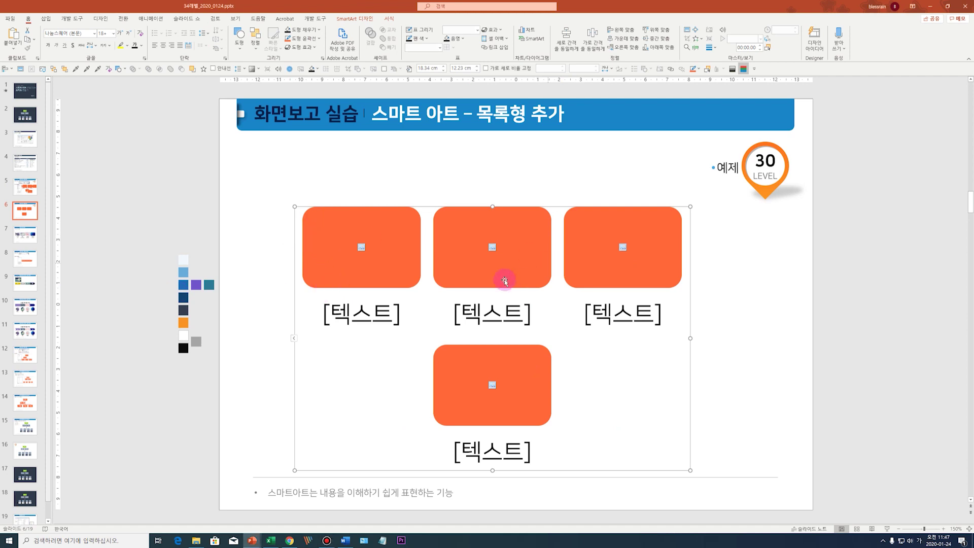
Turn on 안내선, then move and widen the SmartArt so its four picture boxes fit one row.
key(Hangul)
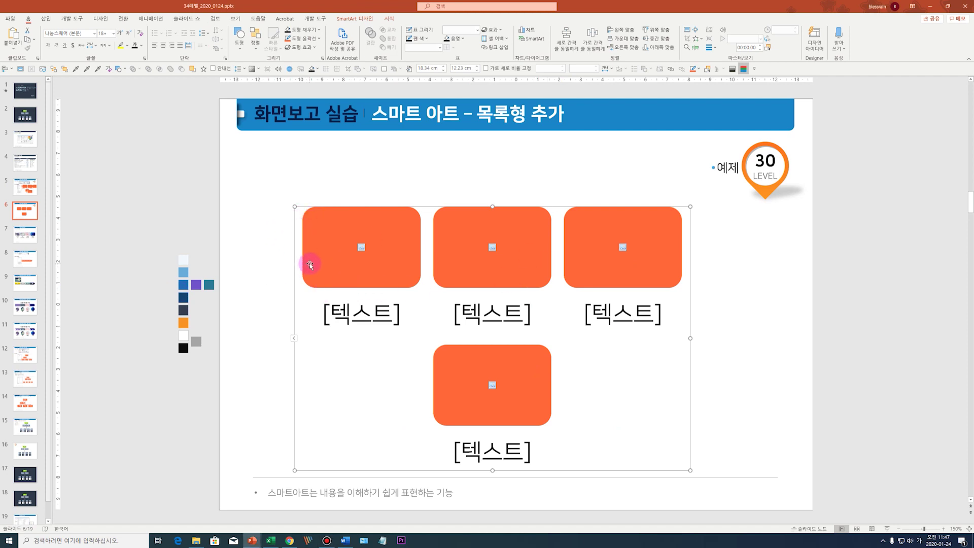
click(213, 68)
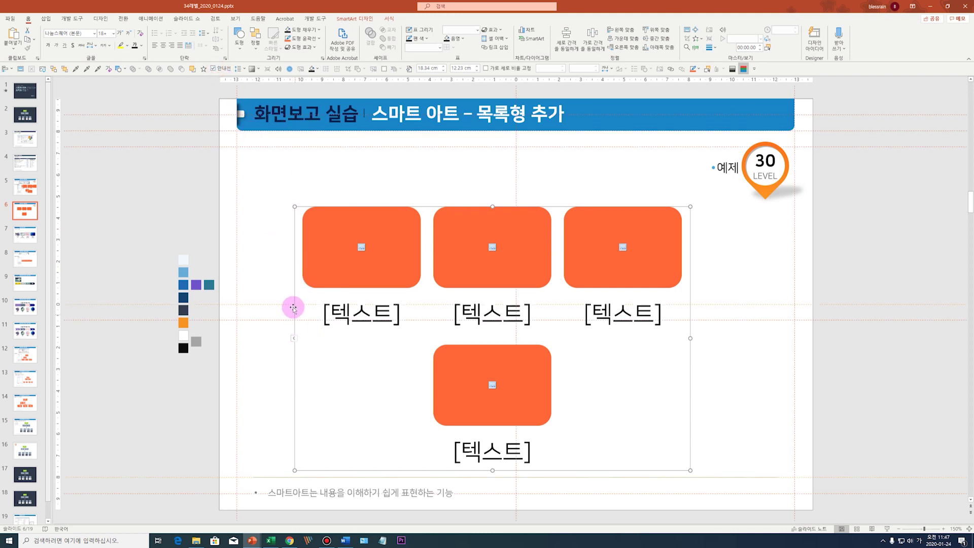
drag(294, 232, 227, 218)
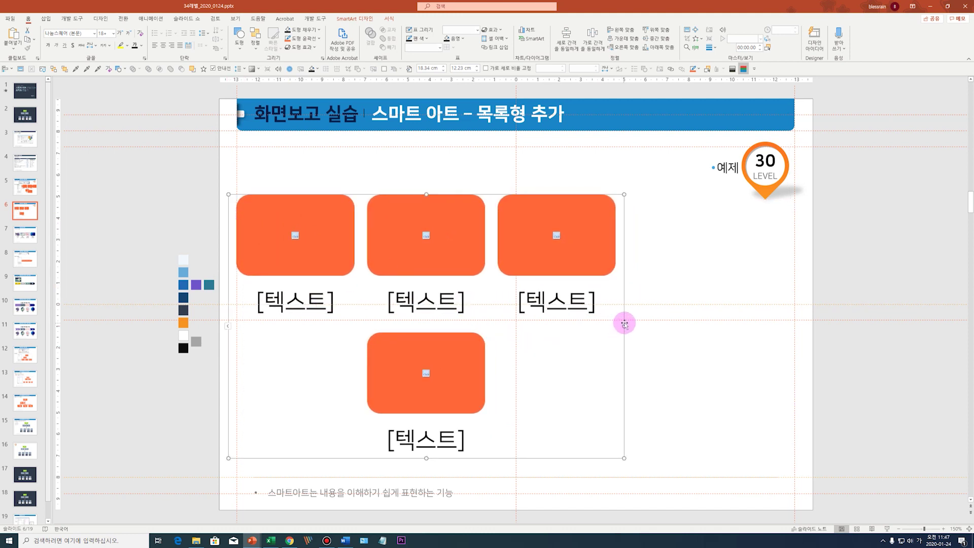
mouse_move(636, 324)
mouse_down()
mouse_move(805, 324)
mouse_move(794, 325)
mouse_up()
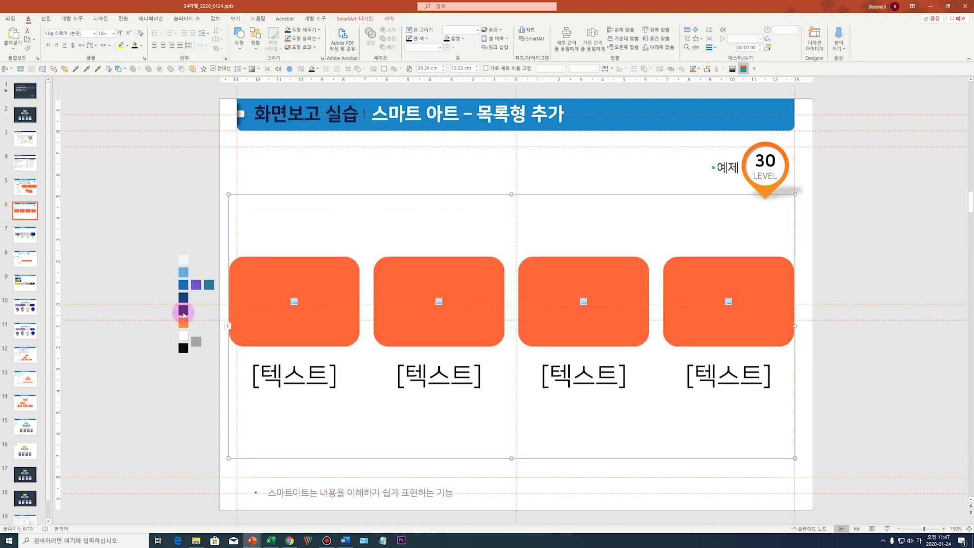
drag(228, 458, 237, 459)
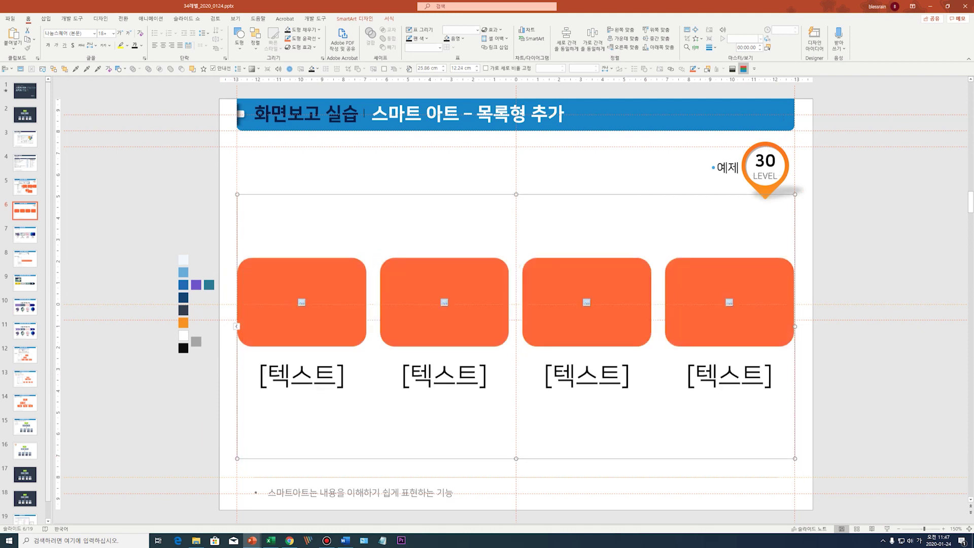
click(304, 284)
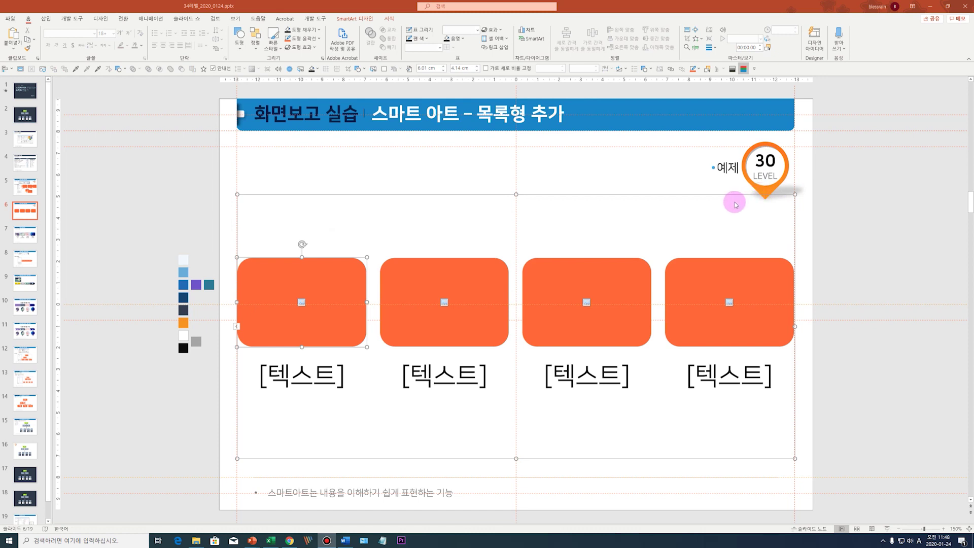
Insert 보라꽃.jpg into the first SmartArt picture box.
click(301, 302)
click(301, 302)
click(452, 250)
click(386, 120)
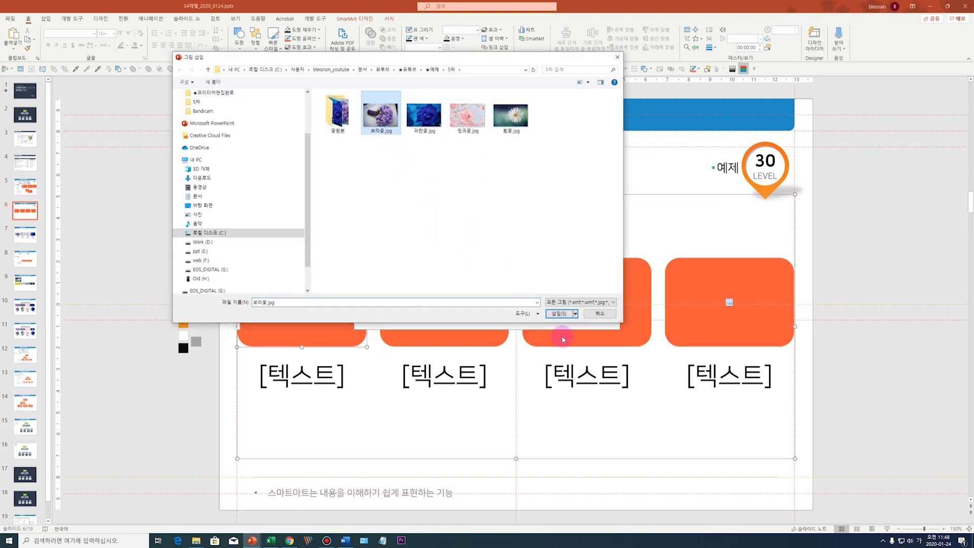
click(565, 314)
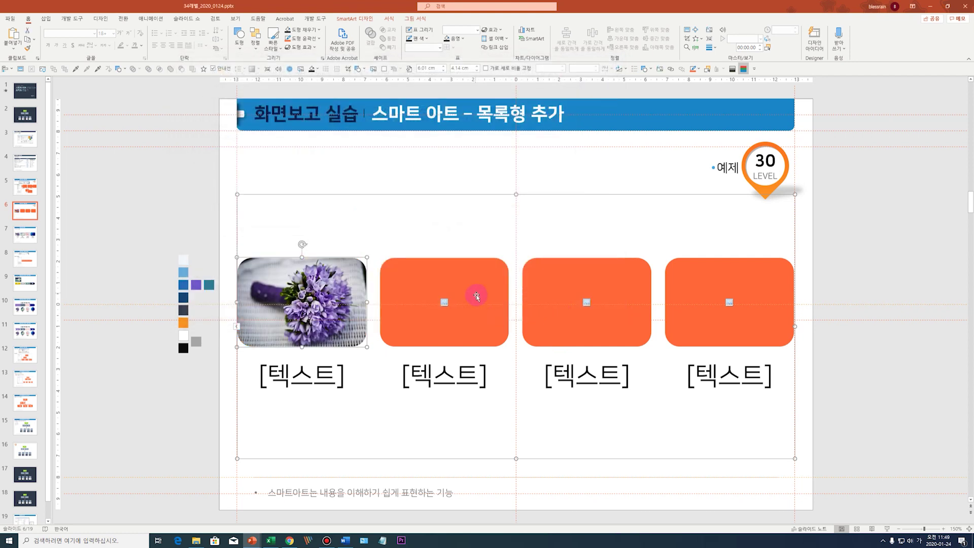
Insert 흰꽃.jpg into the second SmartArt picture box.
click(465, 298)
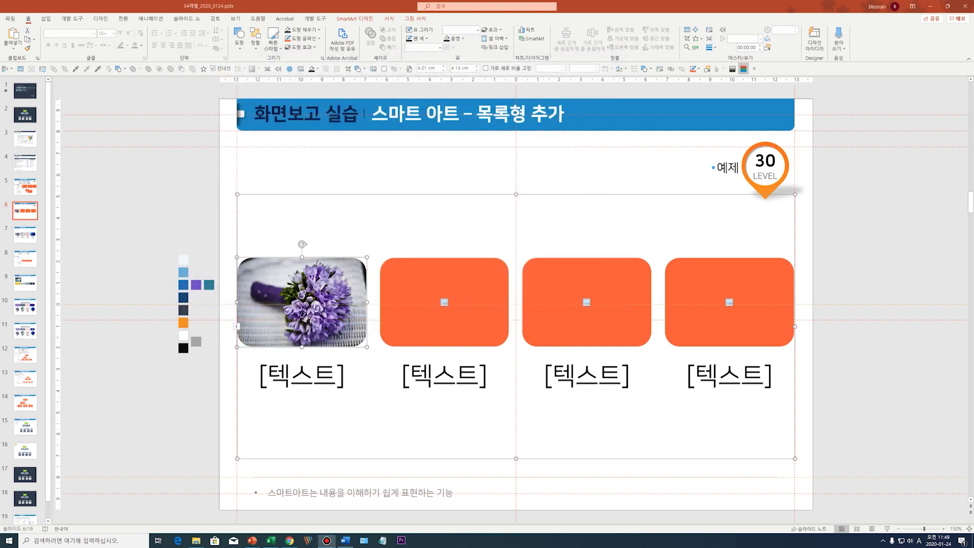
click(441, 303)
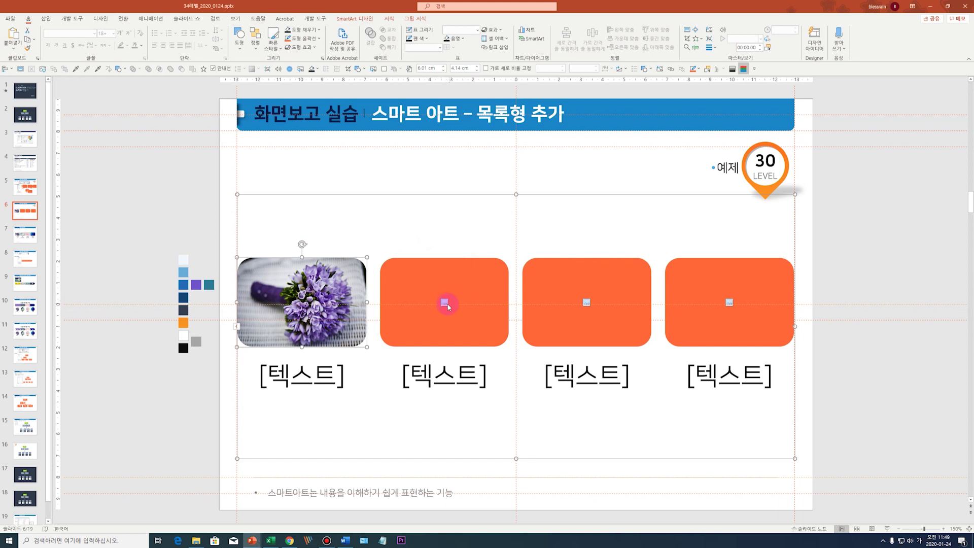
click(440, 262)
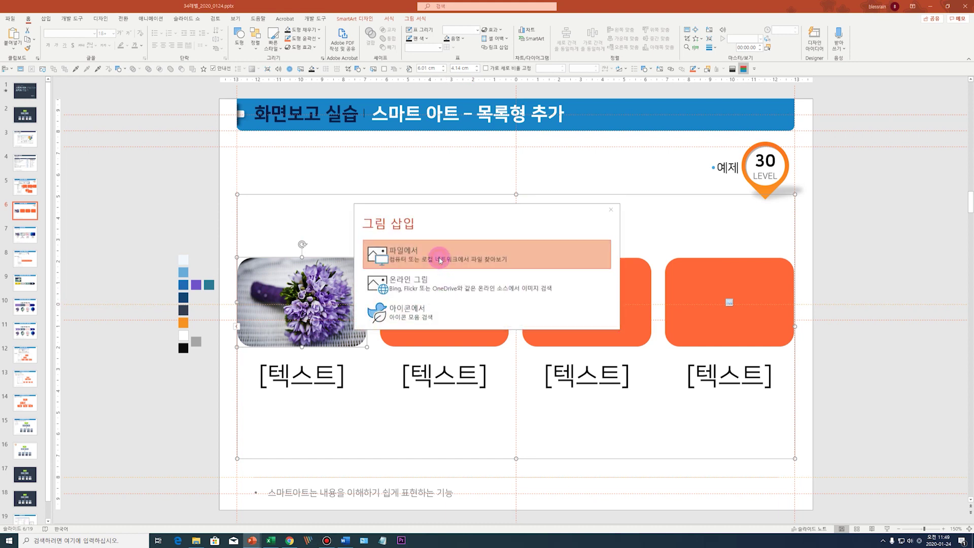
click(422, 119)
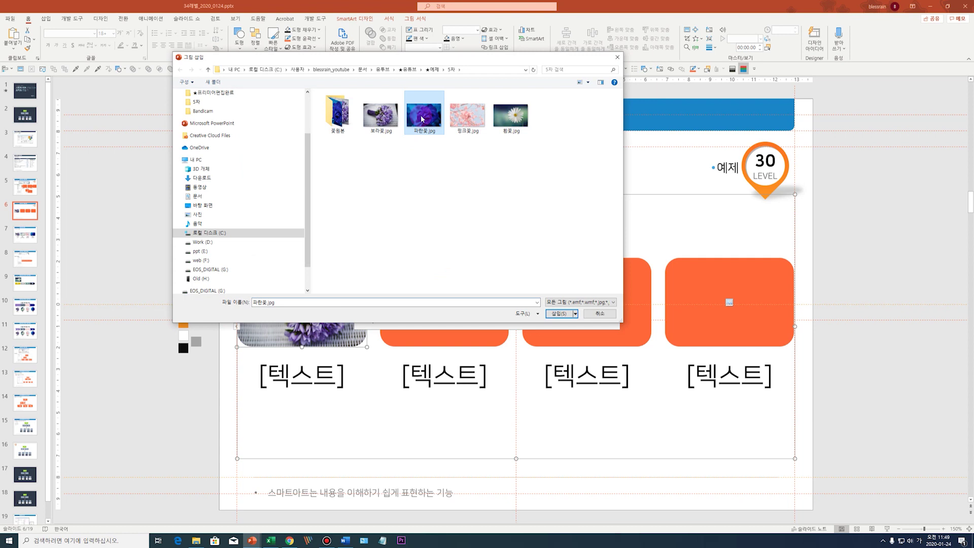
click(511, 116)
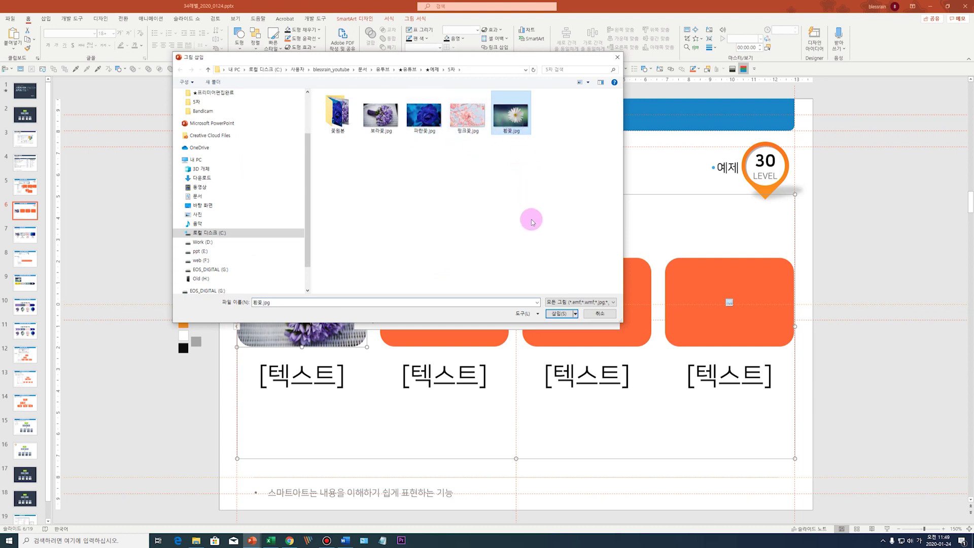
click(557, 313)
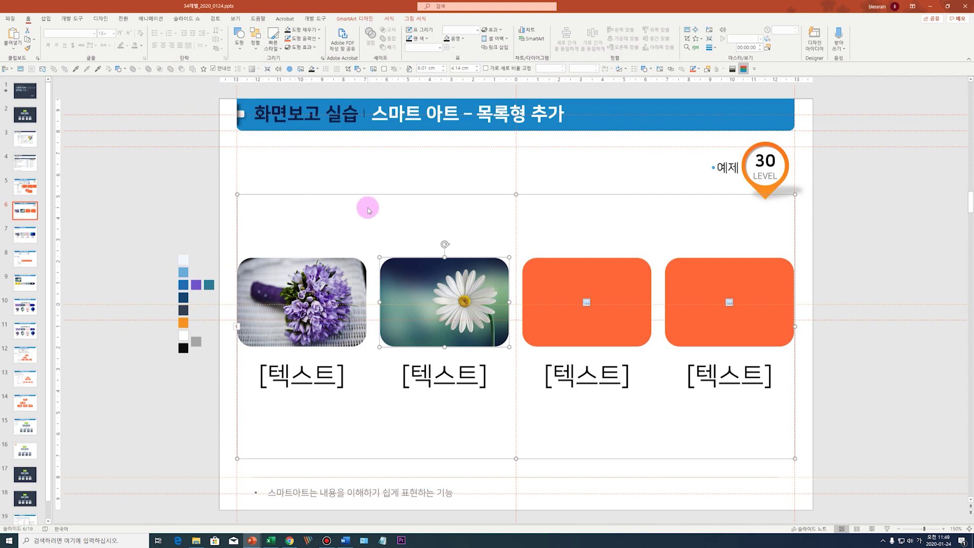
Check the Downloads folder in a file browser for the remaining flower images.
key(super+e)
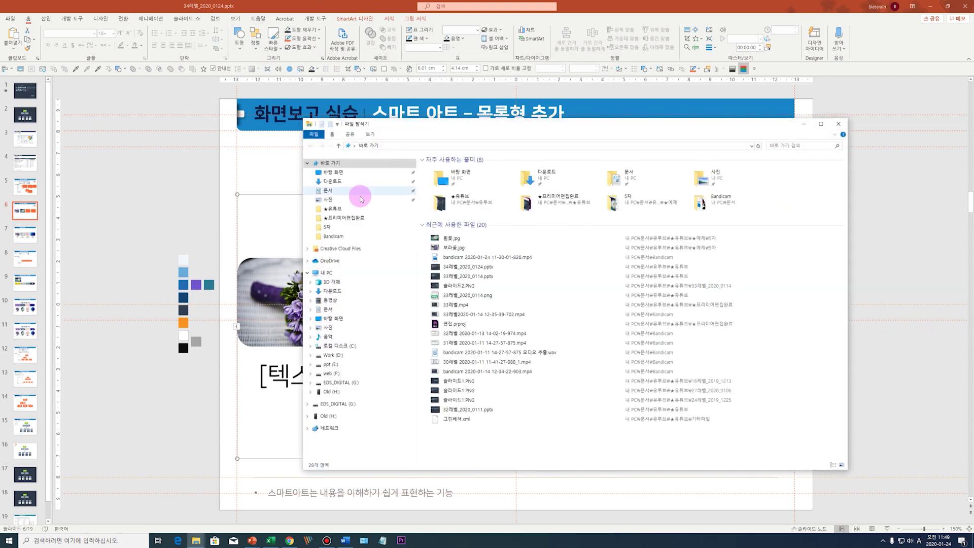
click(346, 181)
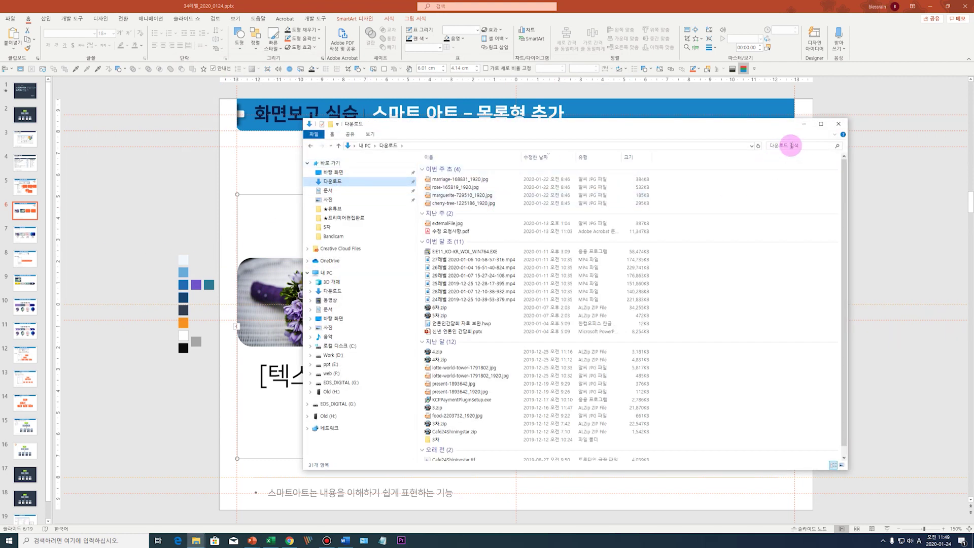
click(804, 124)
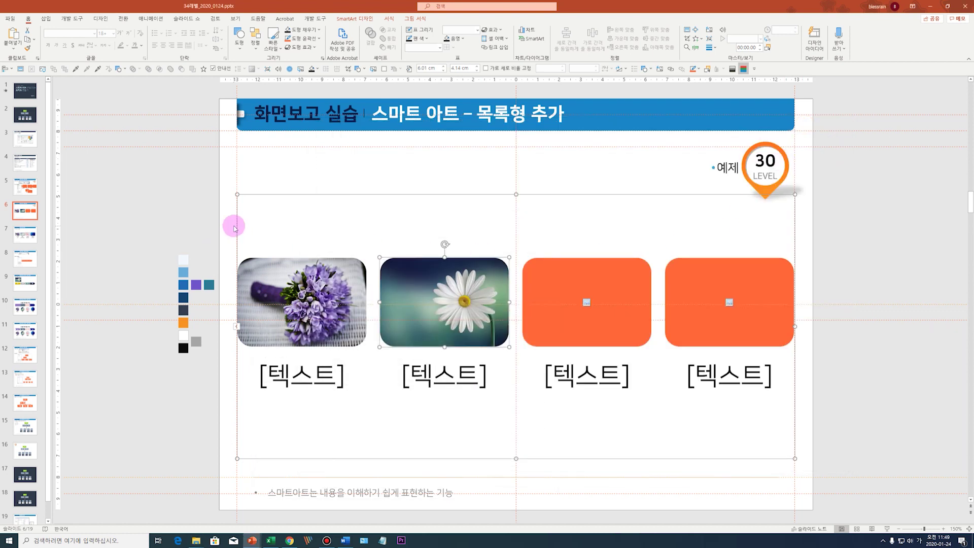
Insert the pink blossom and blue rose photos into the third and fourth slots.
click(579, 300)
click(588, 303)
click(587, 303)
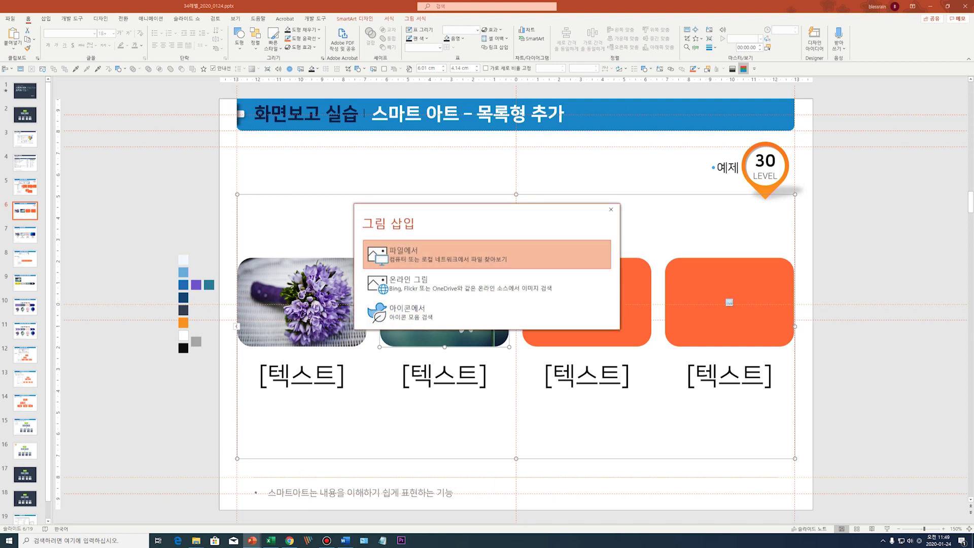
click(487, 254)
click(472, 131)
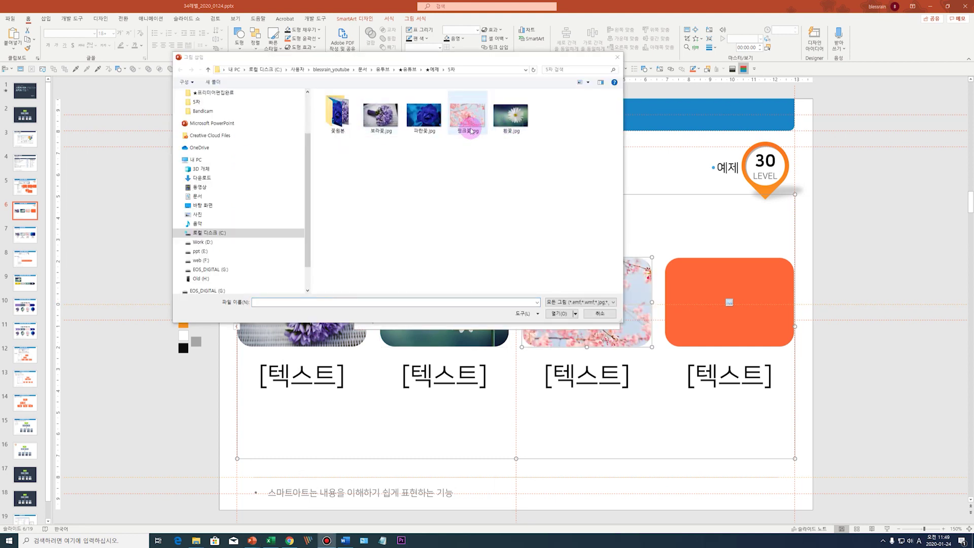
double_click(425, 118)
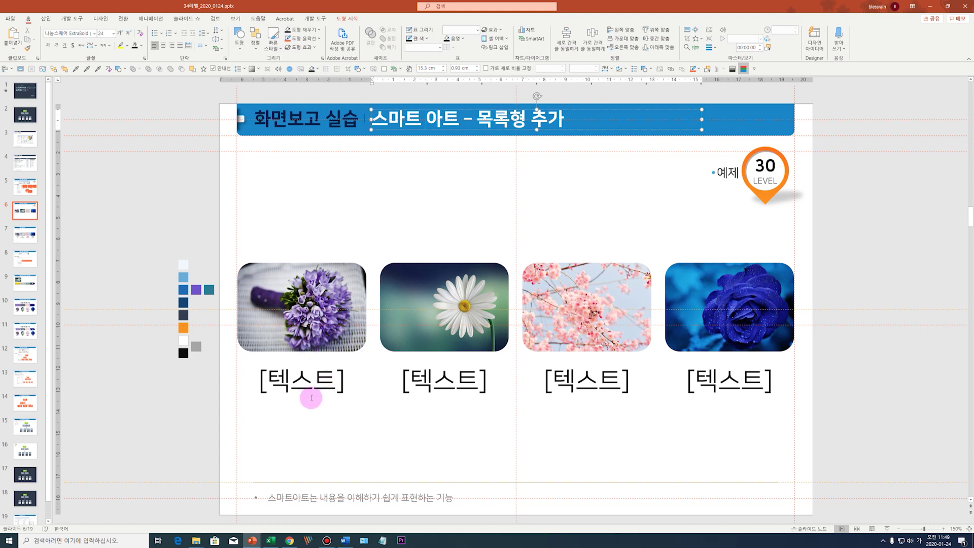
Caption the first picture 보라꽃 and open the SmartArt text pane.
click(267, 380)
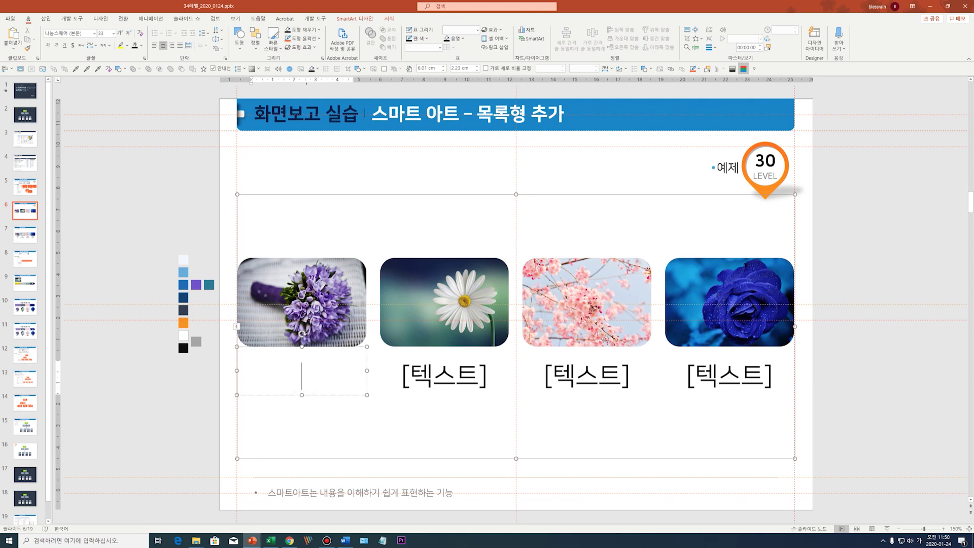
text(ㅂ)
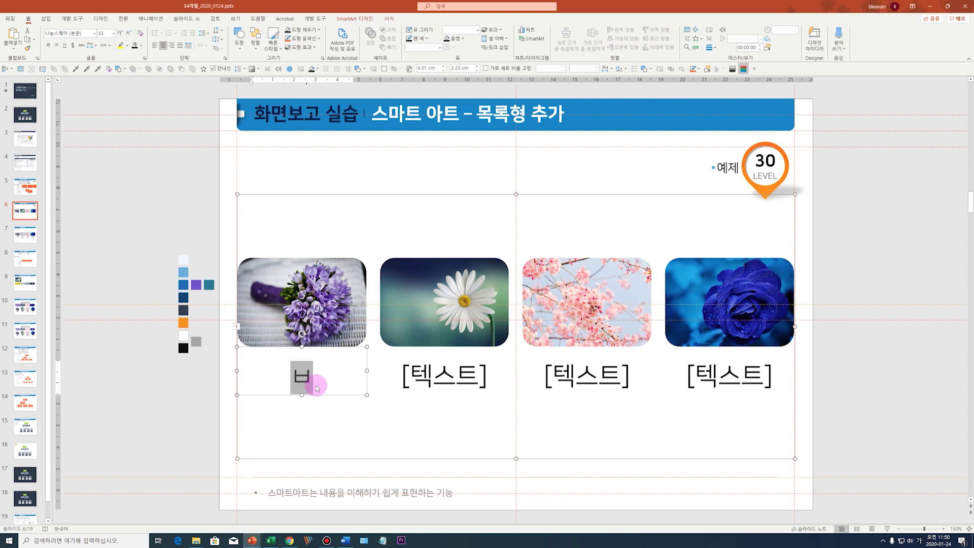
text(라꽃)
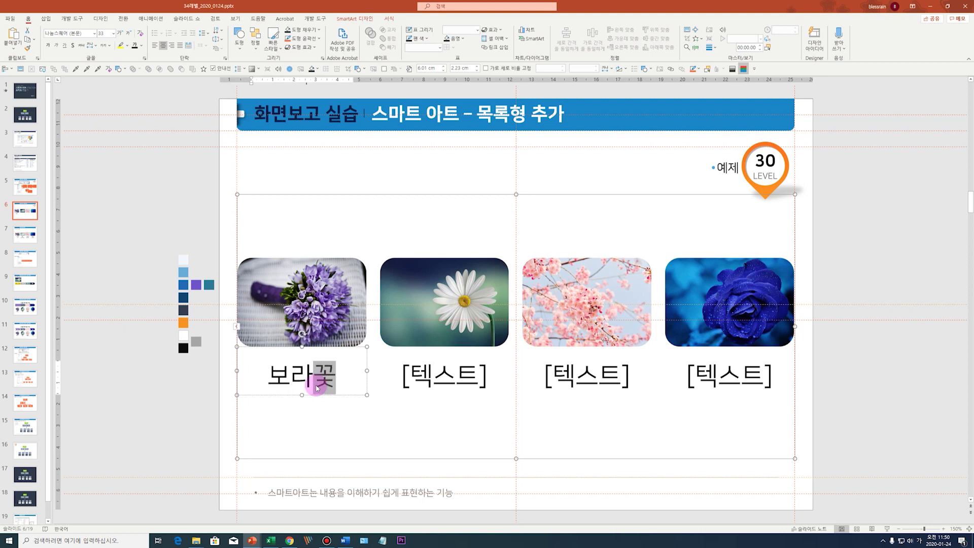
click(445, 382)
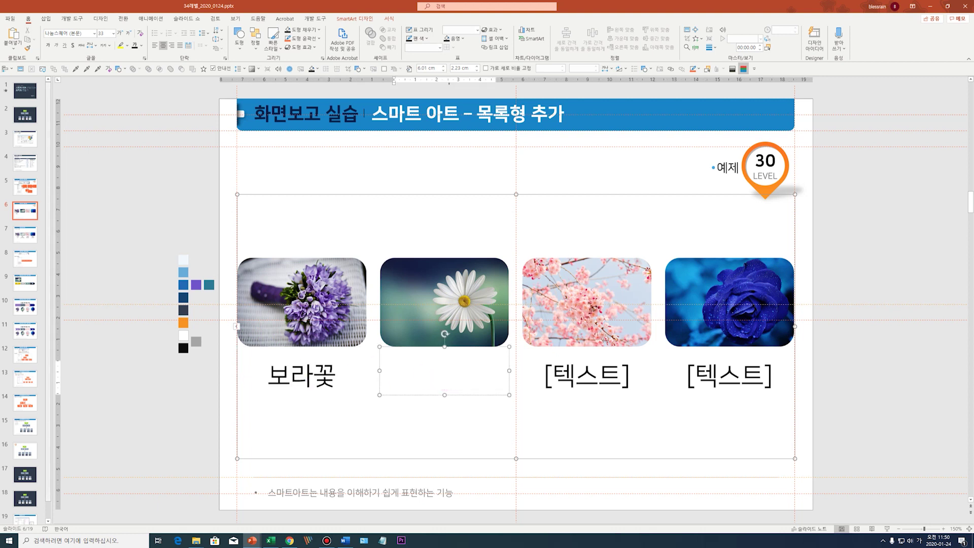
text(흰꽃)
click(682, 291)
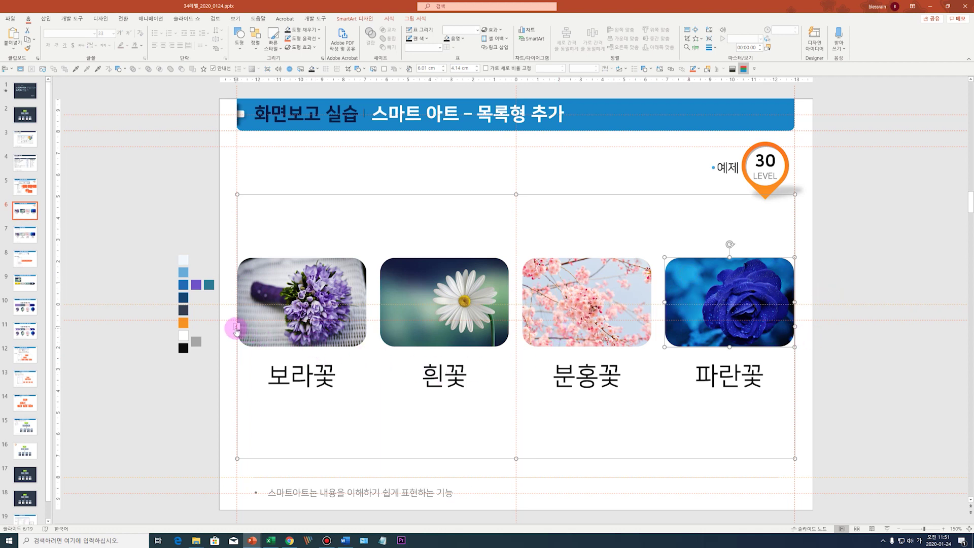
click(236, 327)
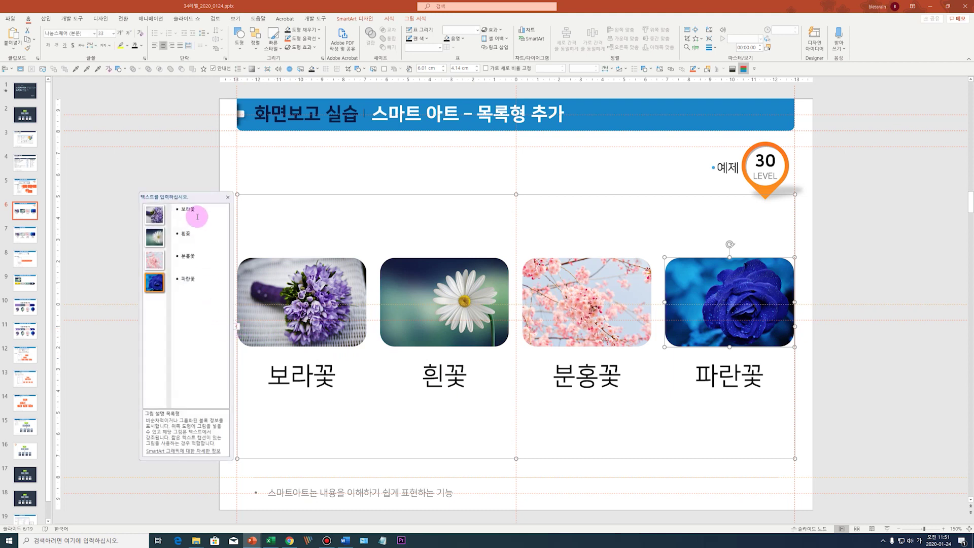
Add then remove an extra item after 파란꽃 in the text pane, and close the pane.
click(197, 280)
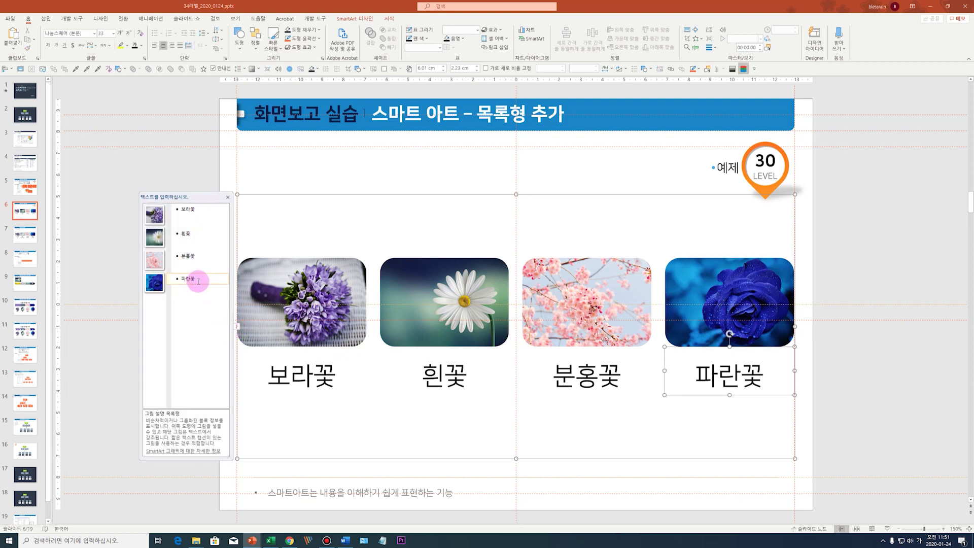
key(Return)
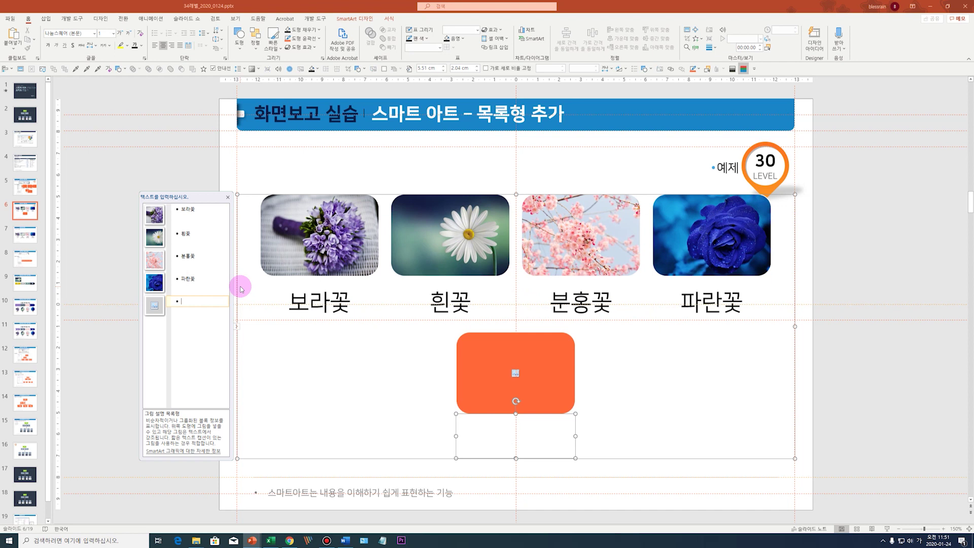
key(BackSpace)
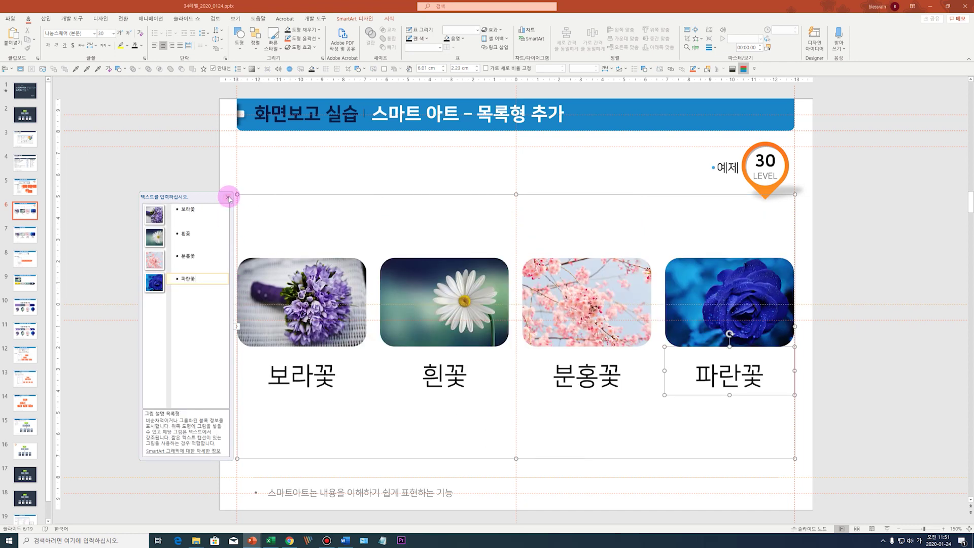
click(229, 199)
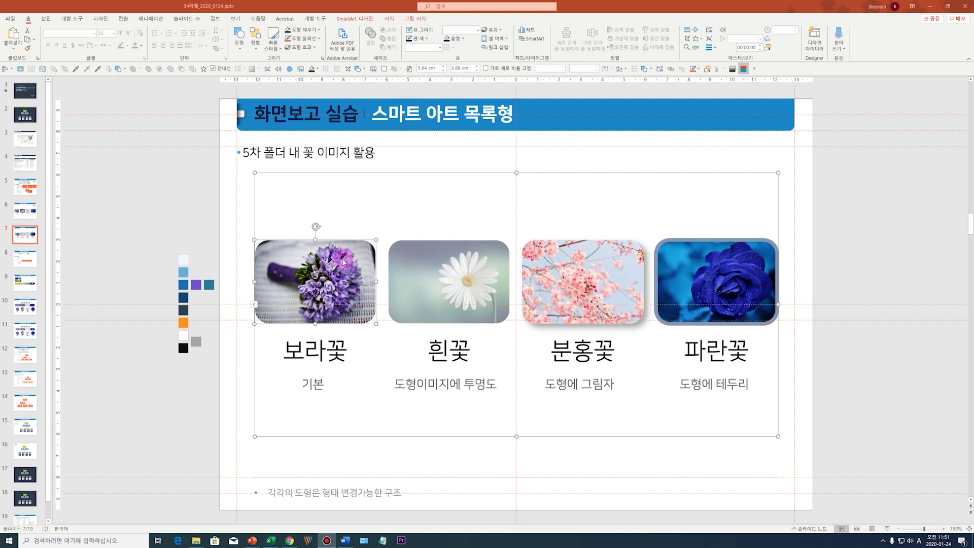
click(317, 261)
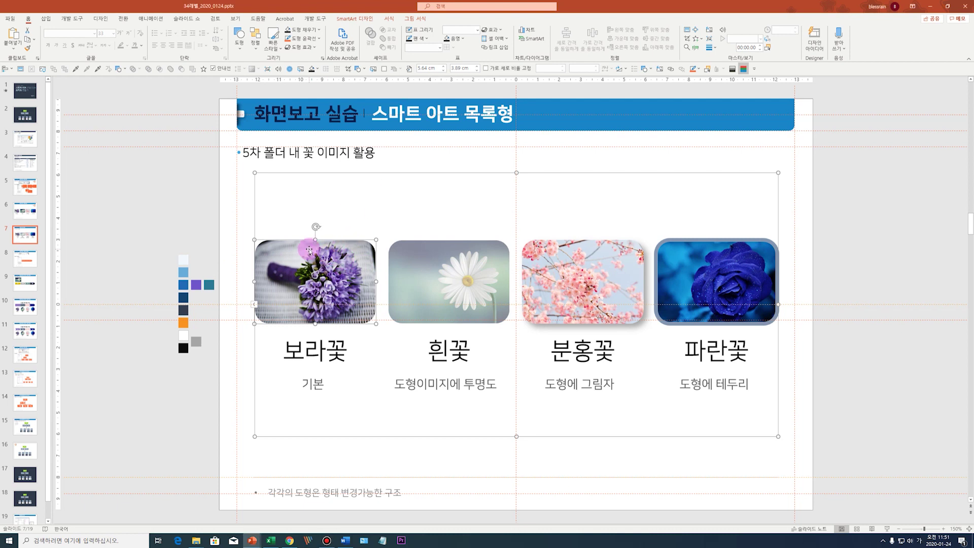
Change the purple flower picture's shape from a rounded rectangle to an Oval.
click(389, 20)
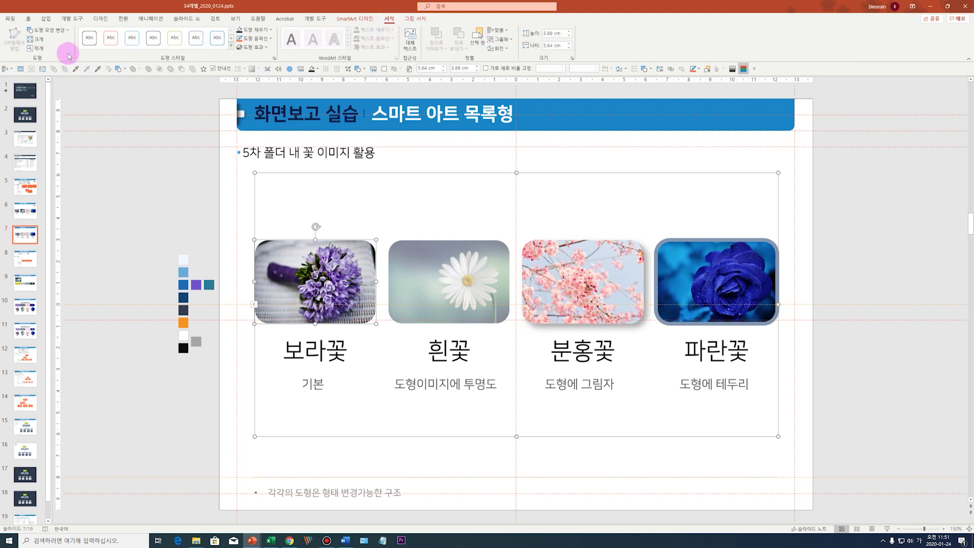
click(48, 30)
click(33, 74)
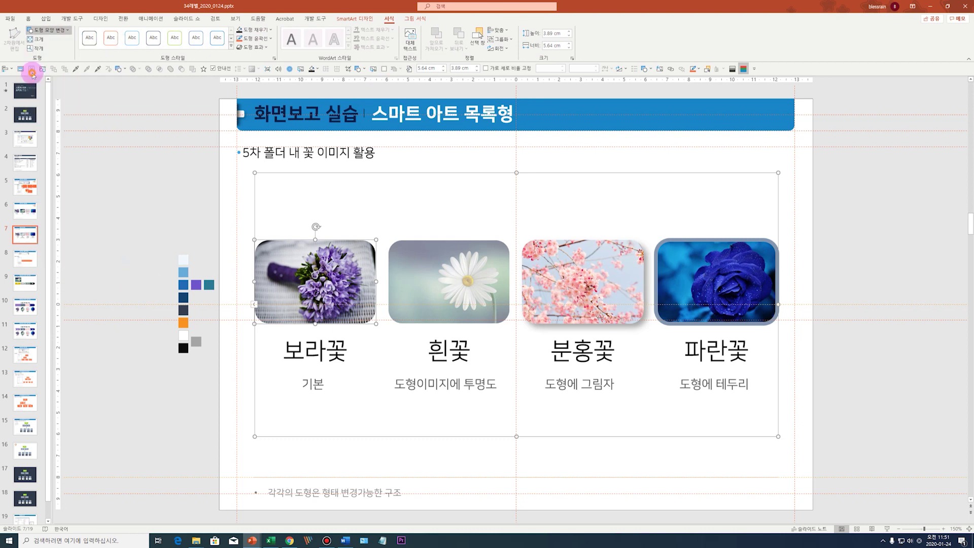
click(413, 253)
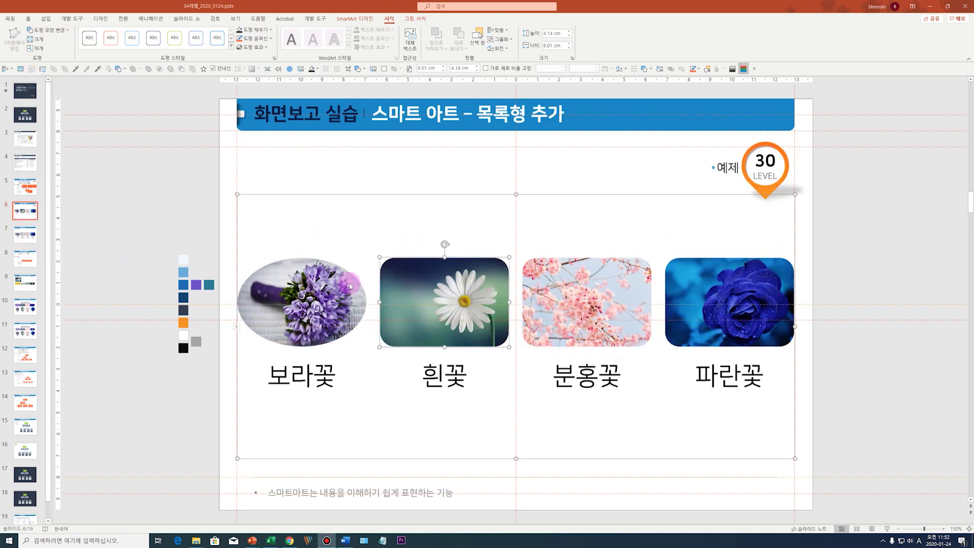
Make the daisy picture 42% transparent in Format Picture.
click(478, 327)
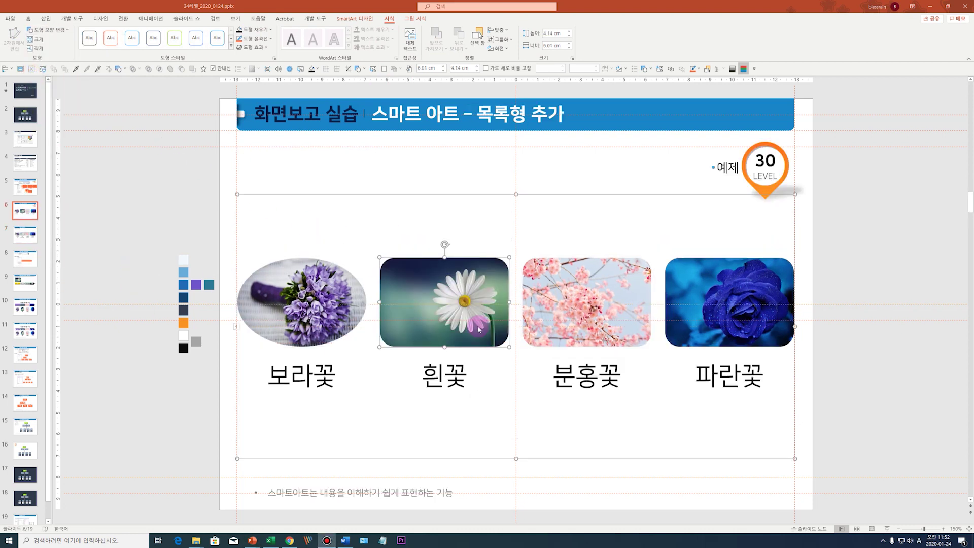
right_click(450, 318)
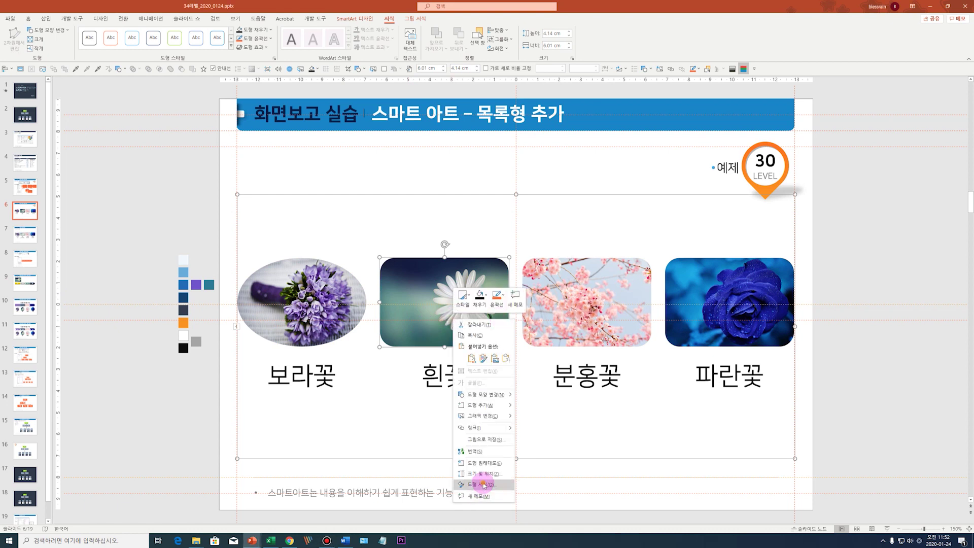
click(479, 485)
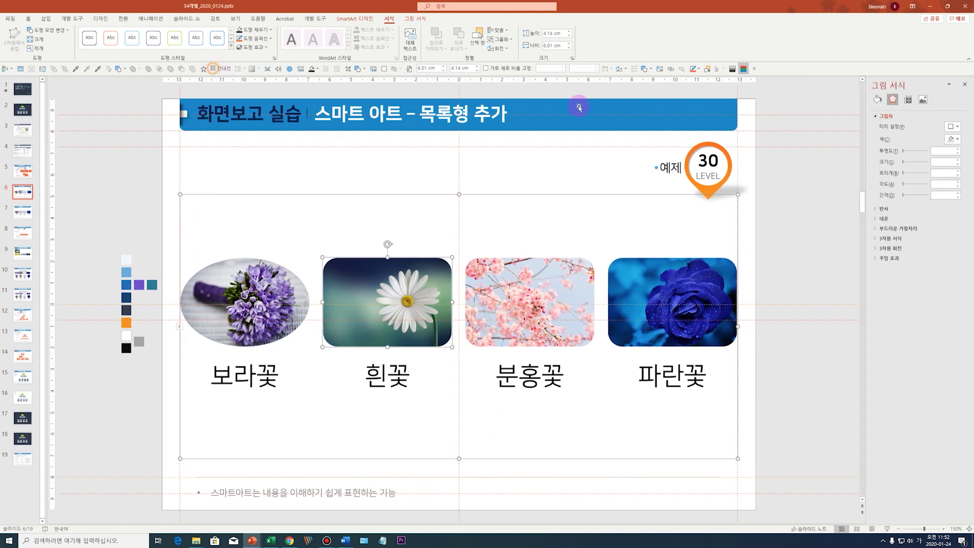
click(923, 99)
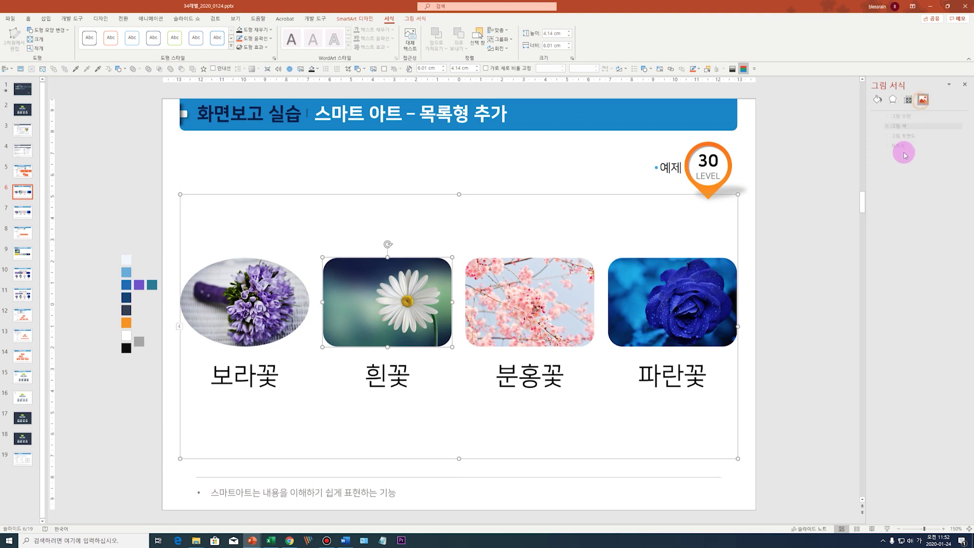
click(892, 136)
drag(898, 160, 912, 163)
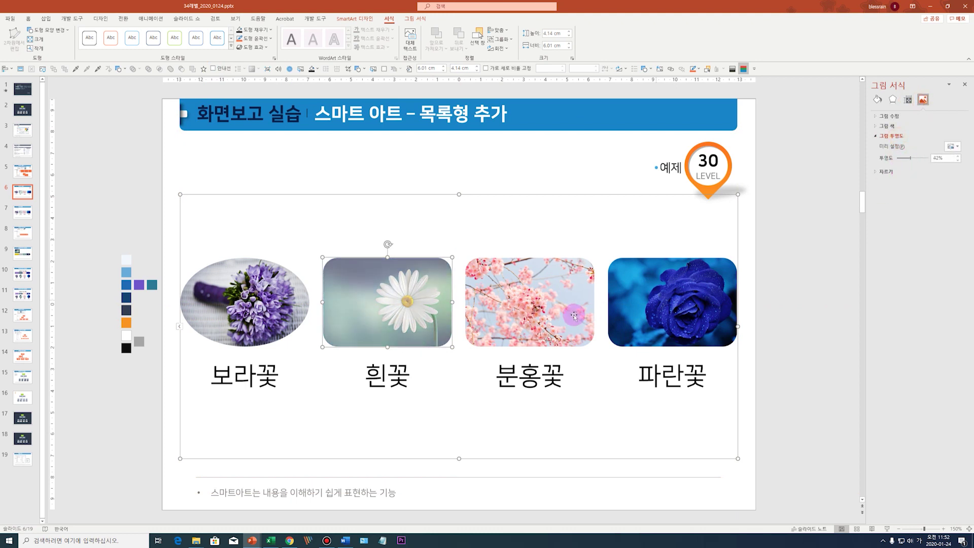
Give the pink blossom an Outer Offset shadow at 63% transparency.
click(553, 298)
click(893, 100)
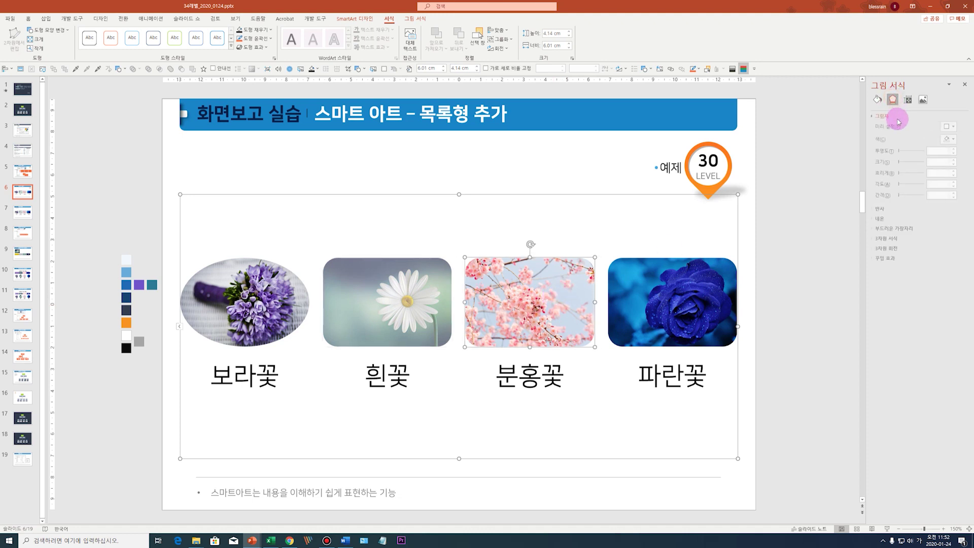
click(953, 126)
click(927, 195)
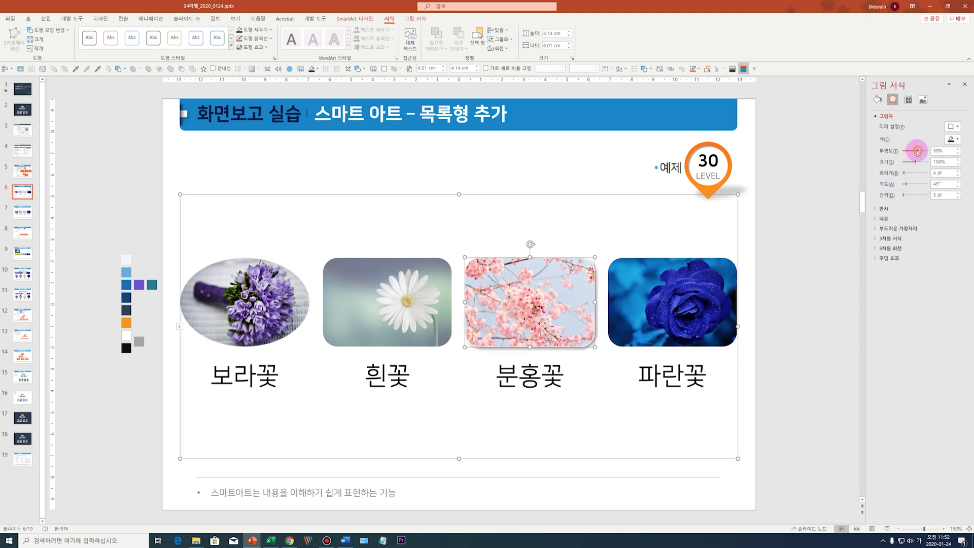
drag(918, 151, 919, 152)
Outline the blue rose with a 3 pt solid border.
click(701, 274)
click(877, 100)
click(890, 288)
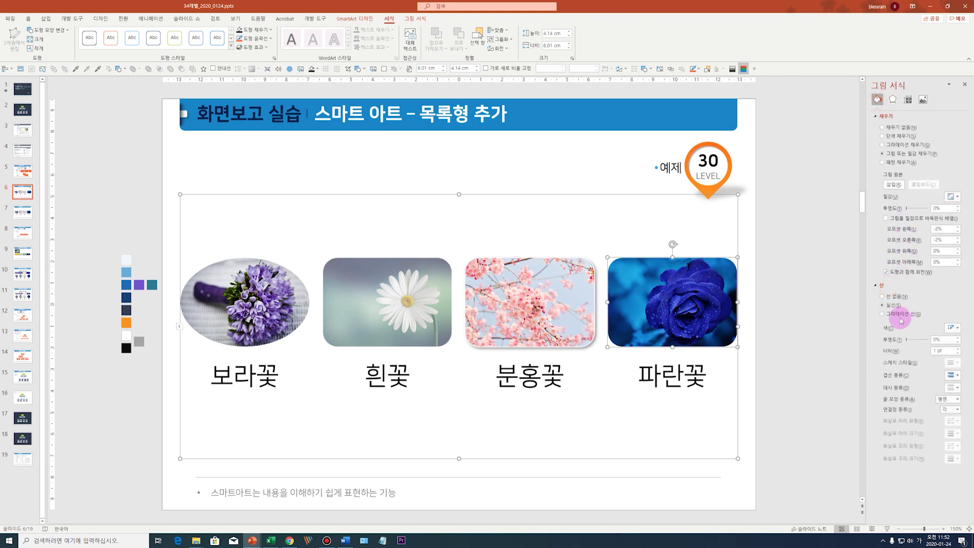
double_click(938, 350)
text(3)
key(Return)
click(805, 352)
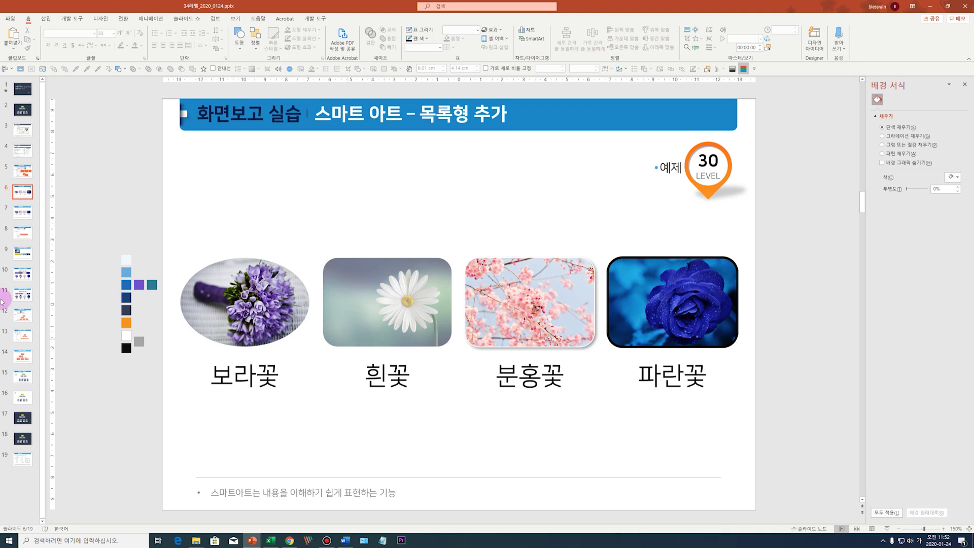
On slide 7, change the purple-flower picture's shape to an oval.
key(Page_Down)
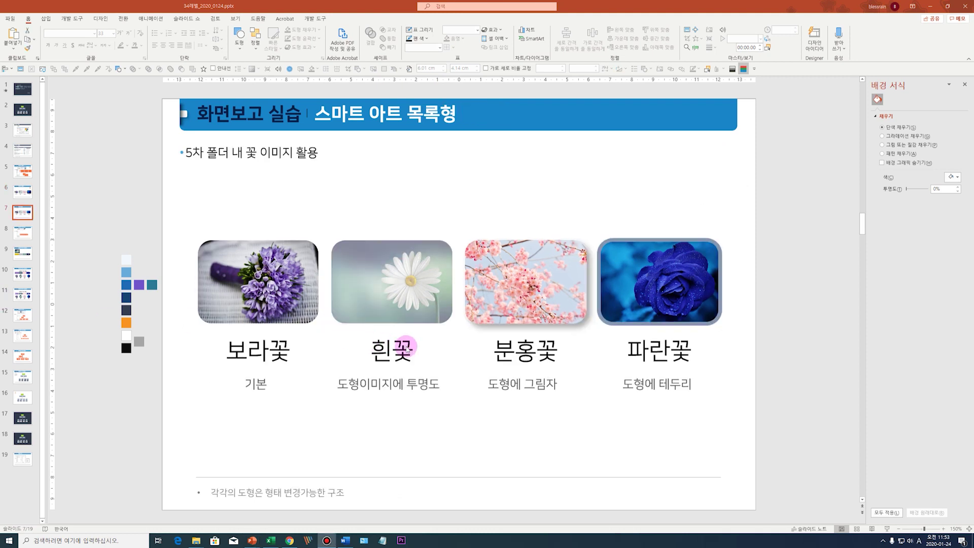
click(288, 267)
click(269, 269)
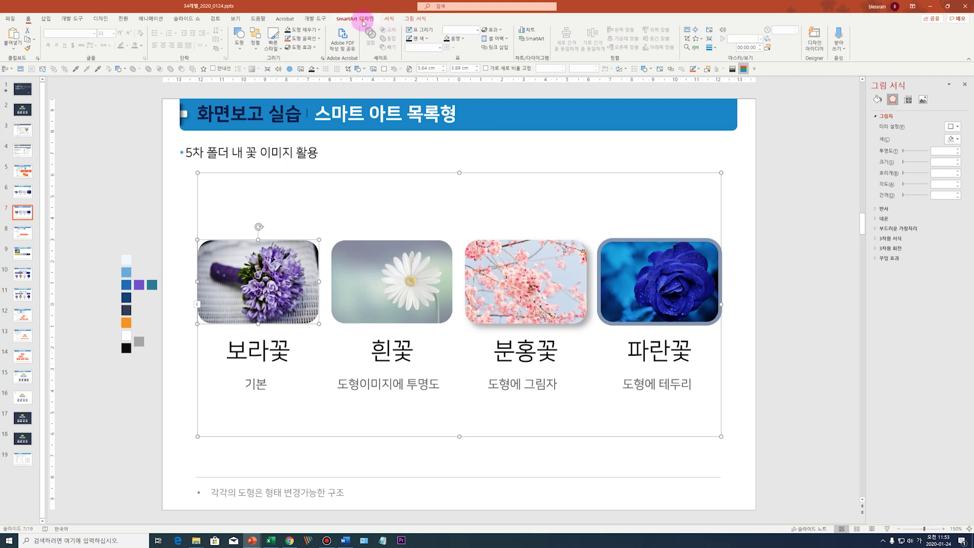
click(390, 19)
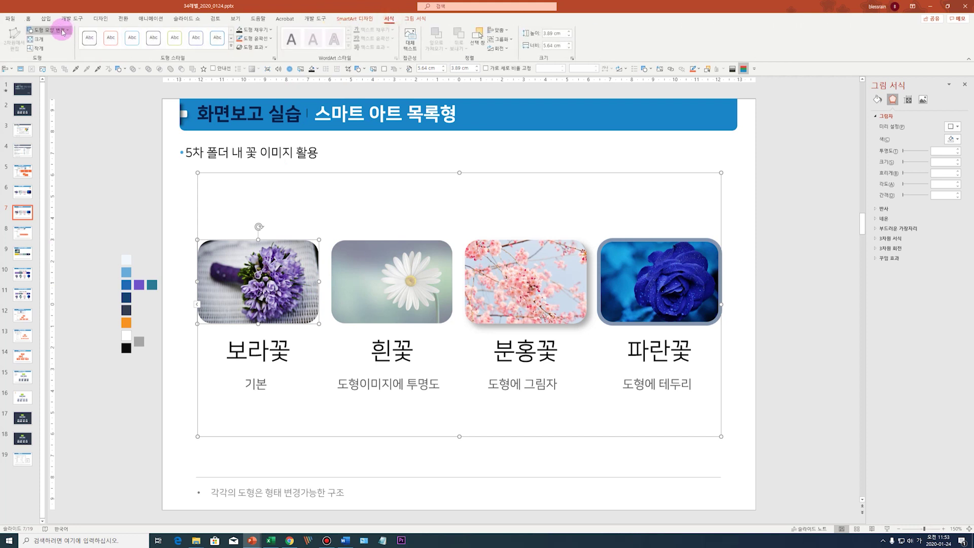
click(48, 30)
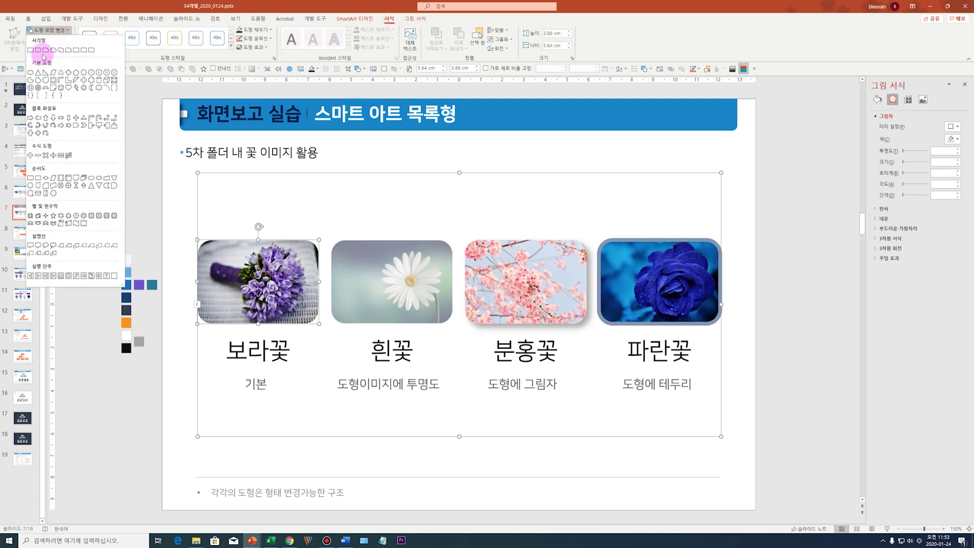
click(31, 72)
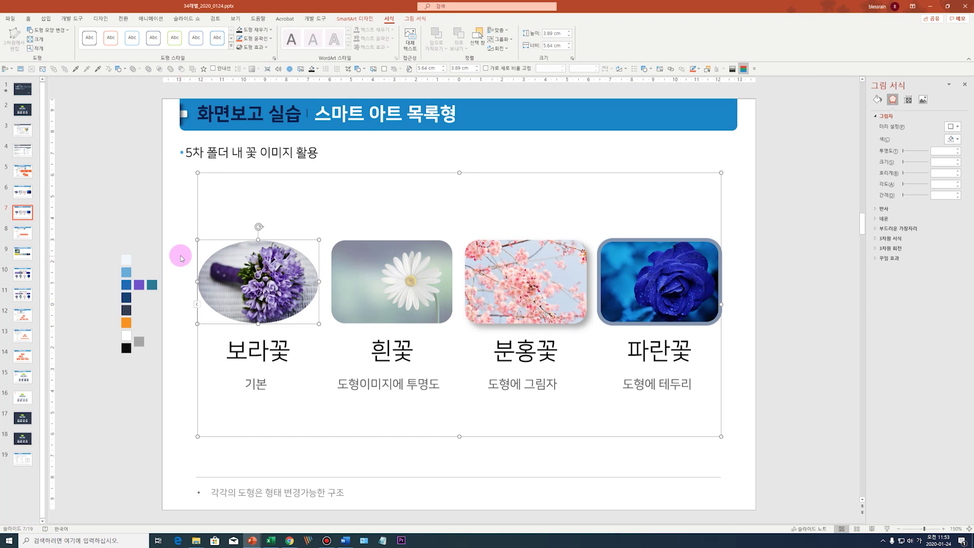
click(121, 213)
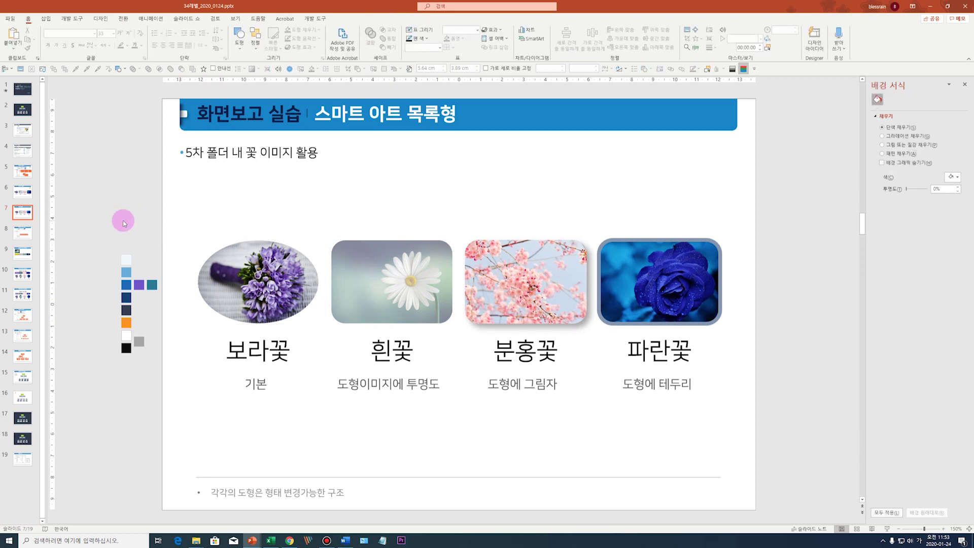
On the next slide, insert a closed chevron Process SmartArt with three placeholder steps.
key(Page_Down)
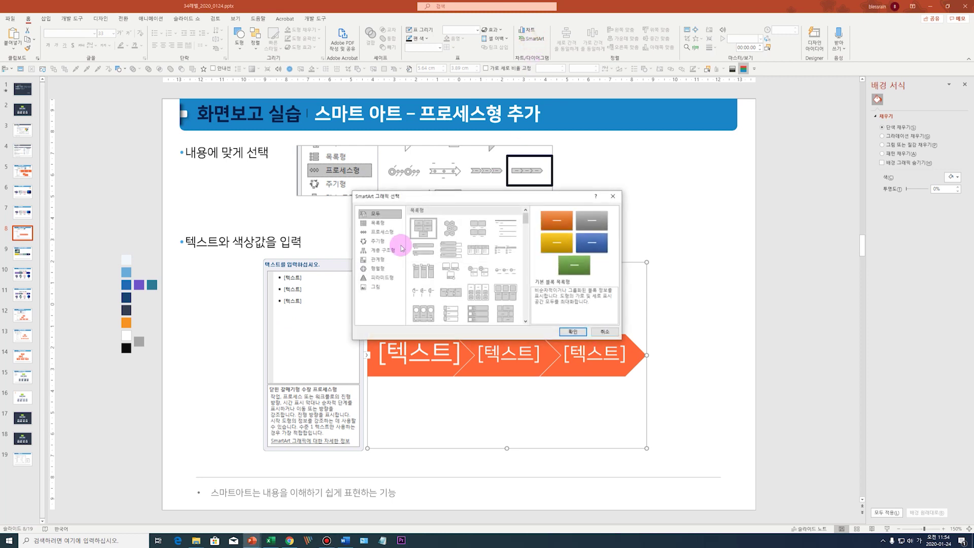
click(381, 232)
click(506, 284)
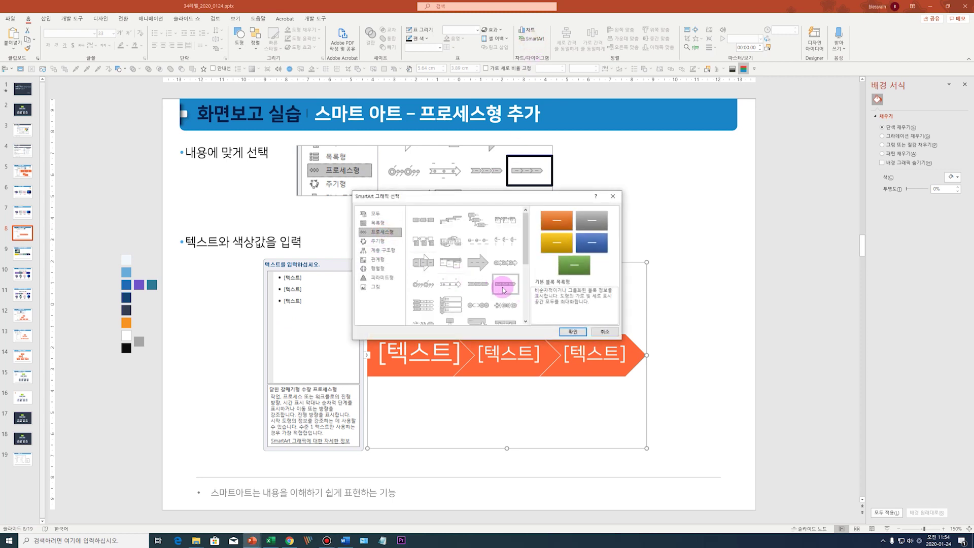
drag(553, 196, 633, 166)
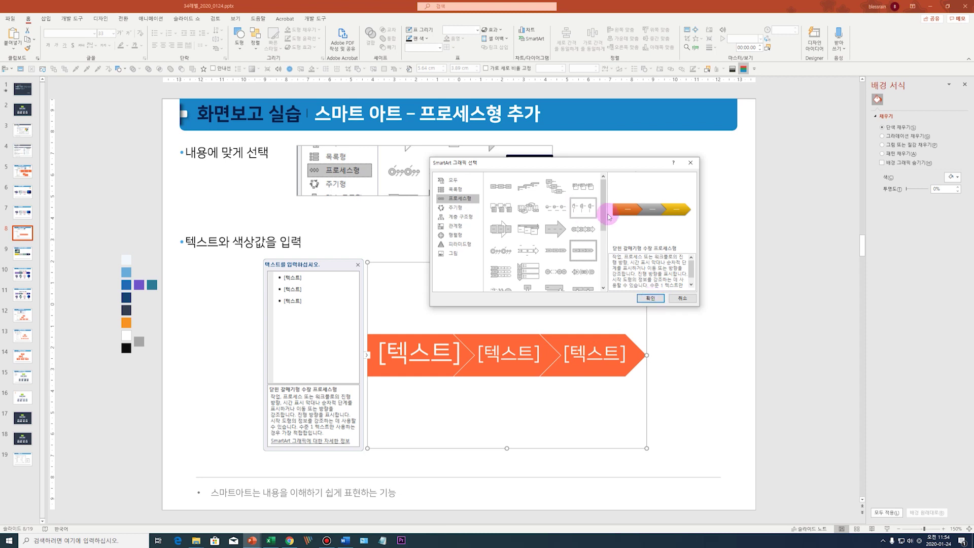
click(650, 298)
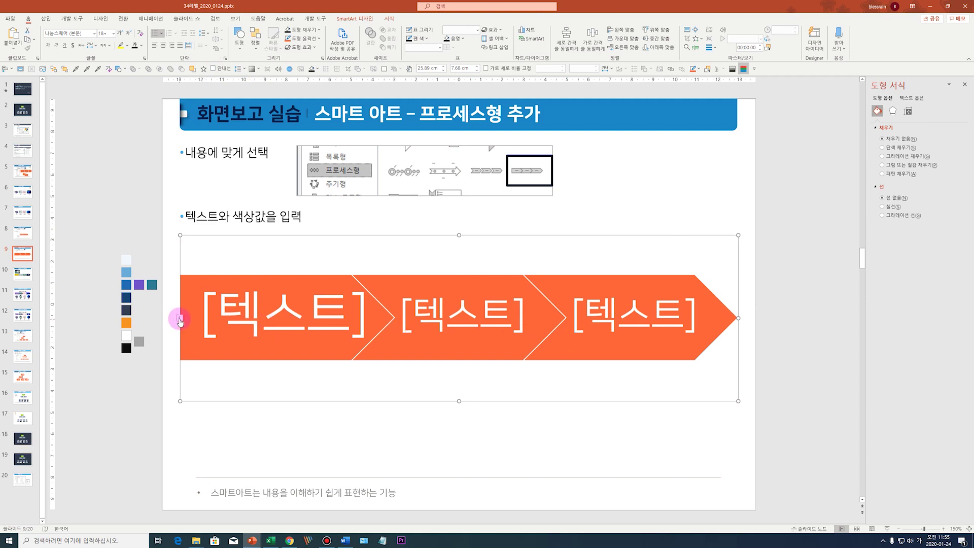
In the SmartArt text pane, add a fourth bullet labelled 봄.
click(179, 320)
click(135, 274)
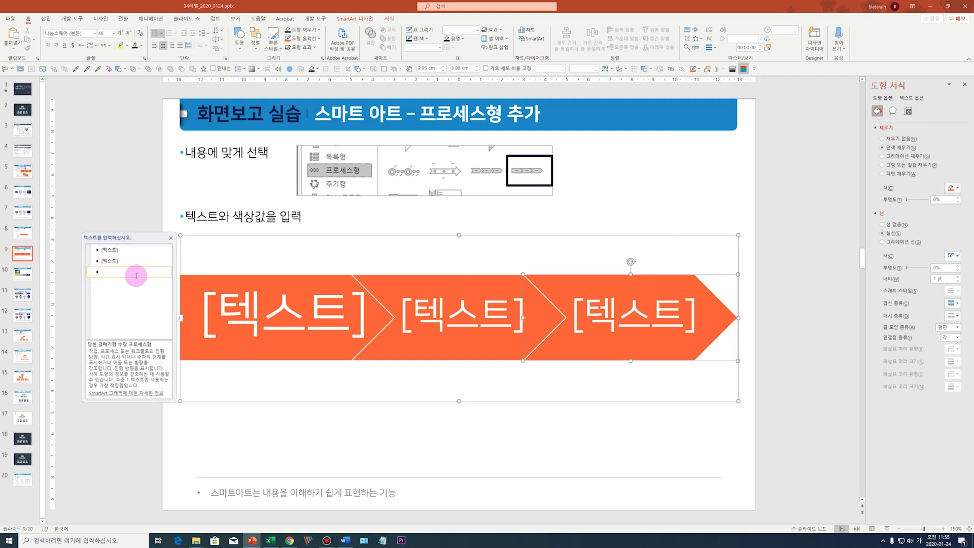
key(Return)
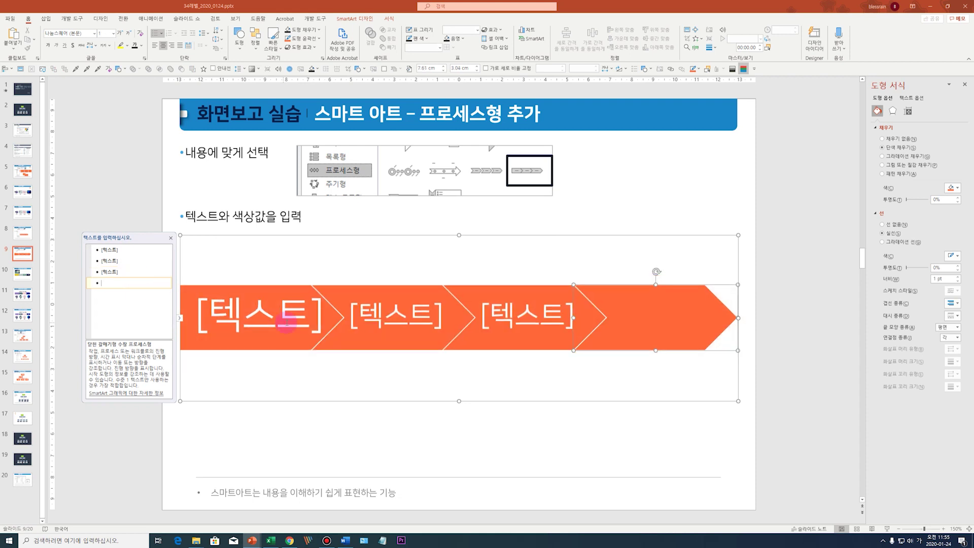
text(봄)
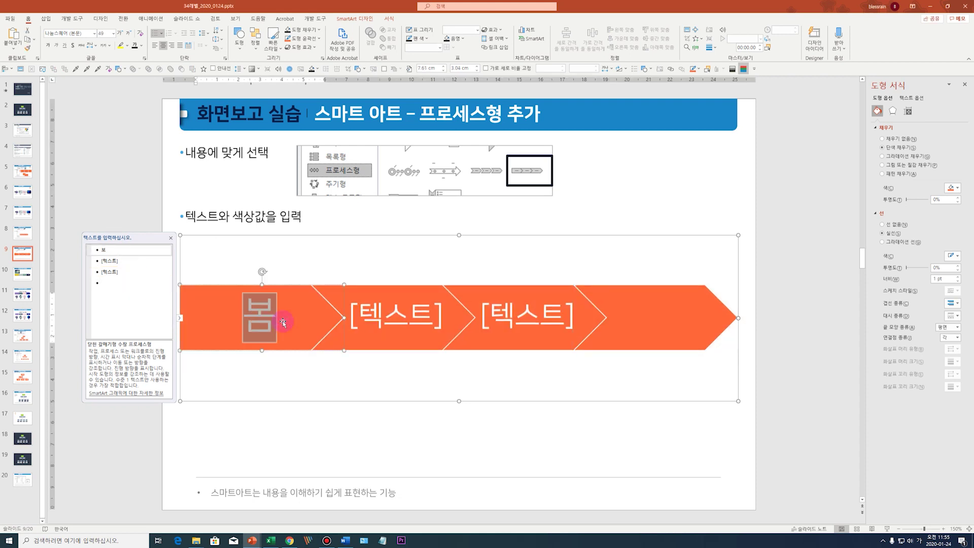
key(Return)
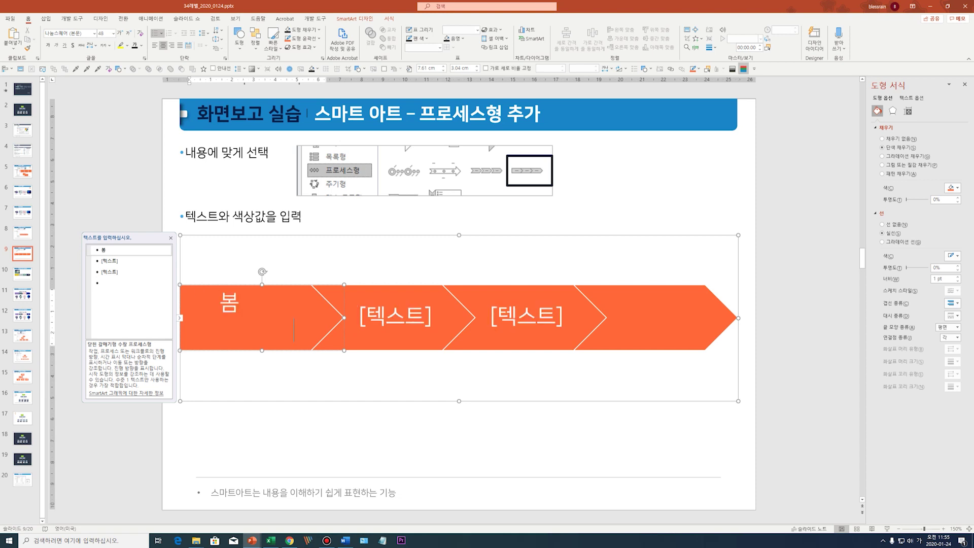
key(BackSpace)
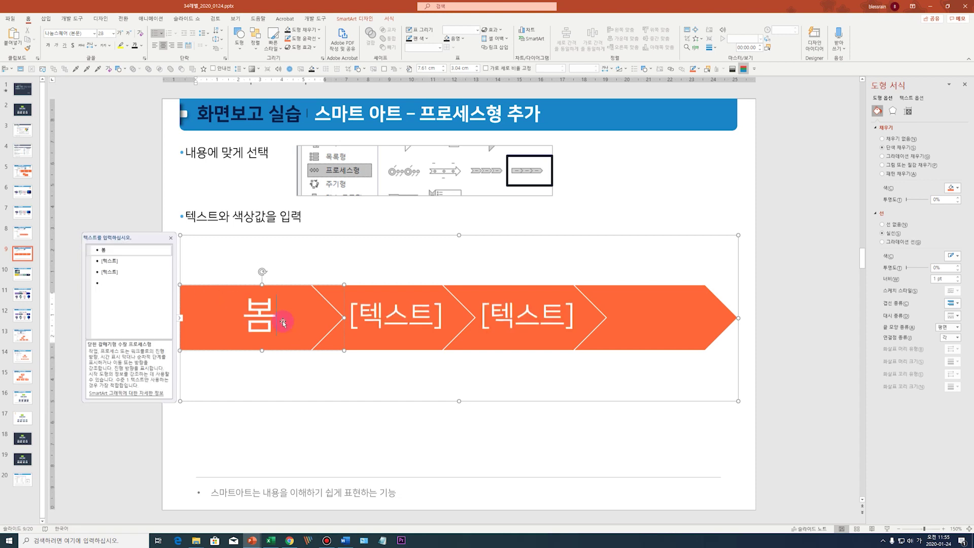
Label the other steps 여름, 가을 and 겨울, delete the empty bullet, and hide guides.
click(388, 320)
click(126, 262)
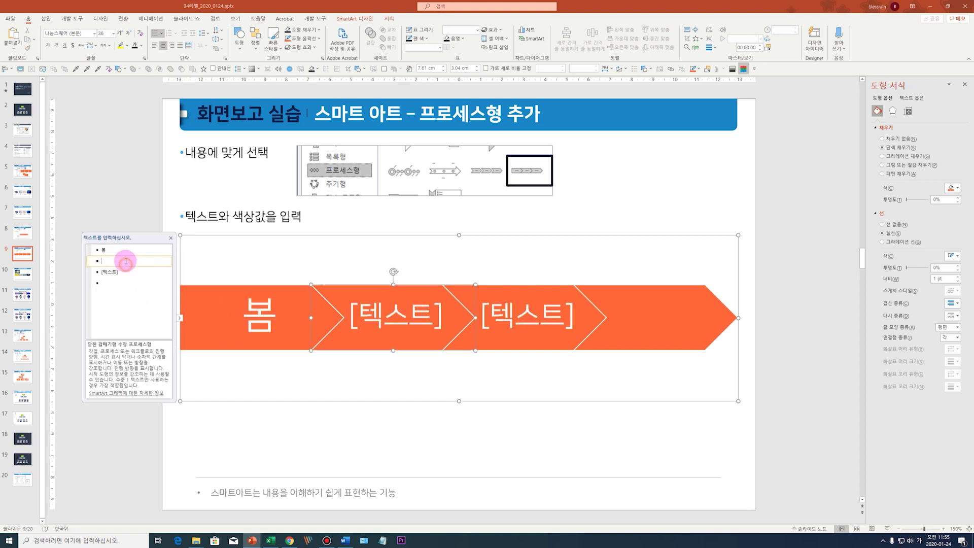
text(여름)
key(Down)
text(가을)
key(Return)
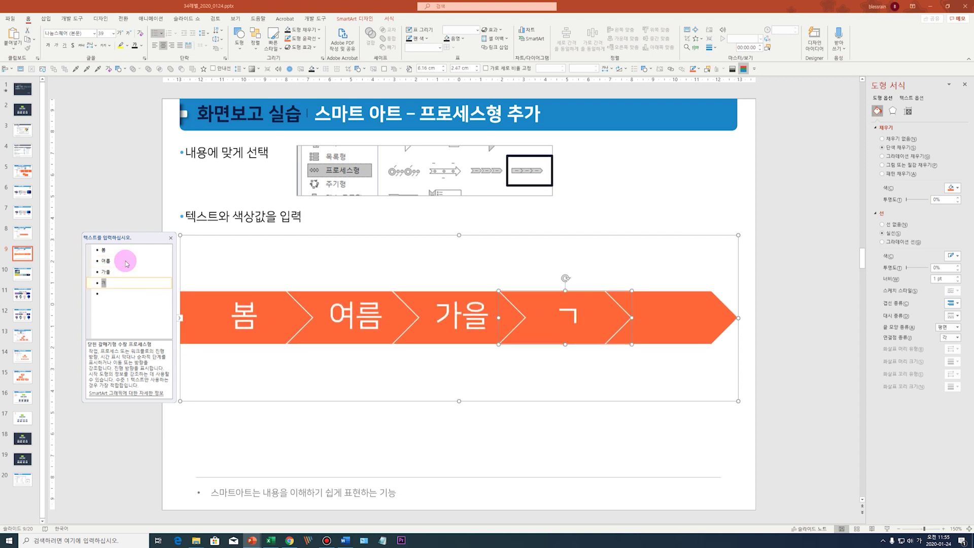
text(겨울)
key(Return)
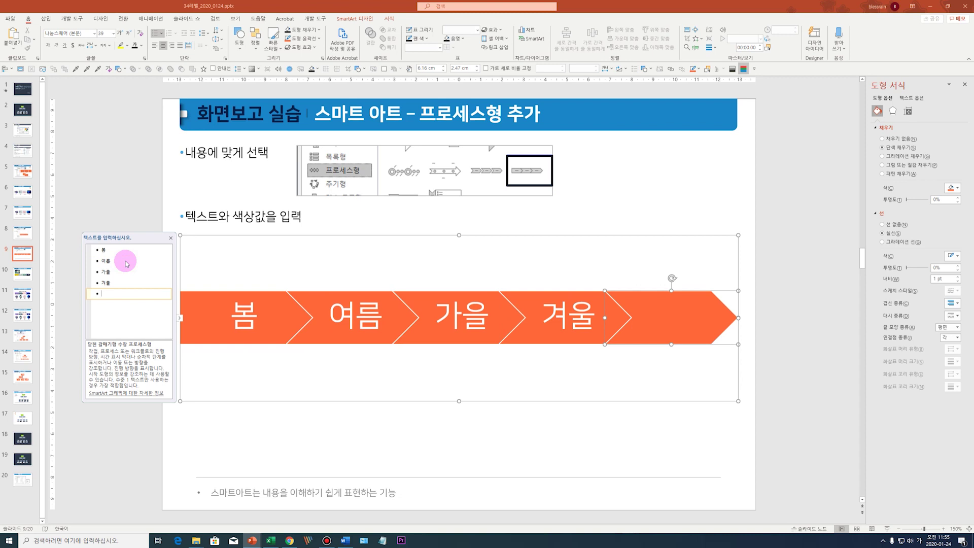
key(BackSpace)
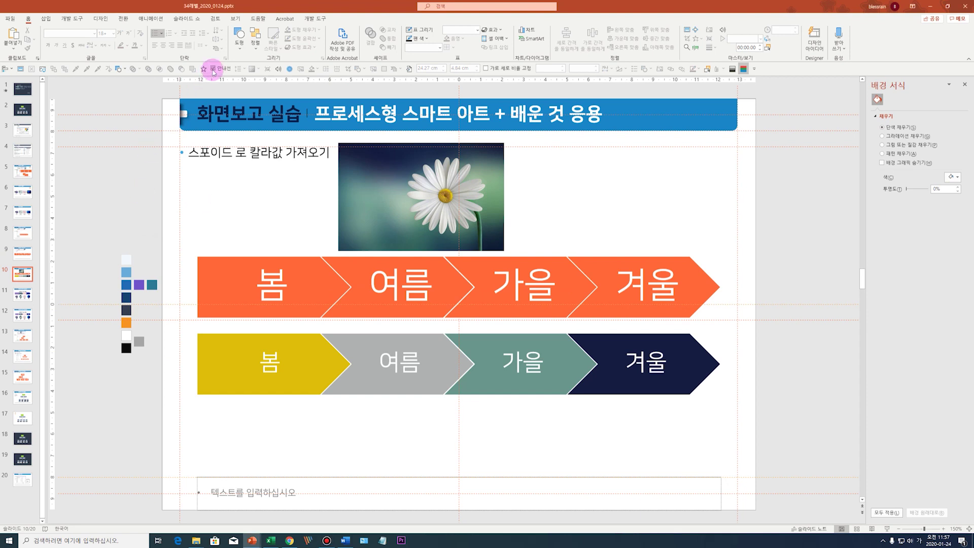
click(213, 69)
Eyedrop fills from the daisy photo: 봄 gold, 여름 grey, 가을 teal, 겨울 navy.
click(226, 266)
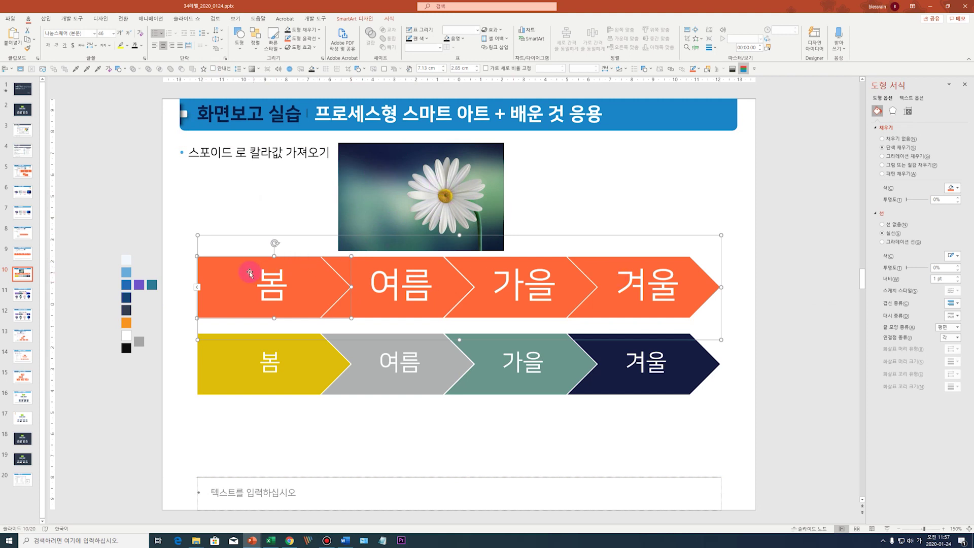
click(76, 68)
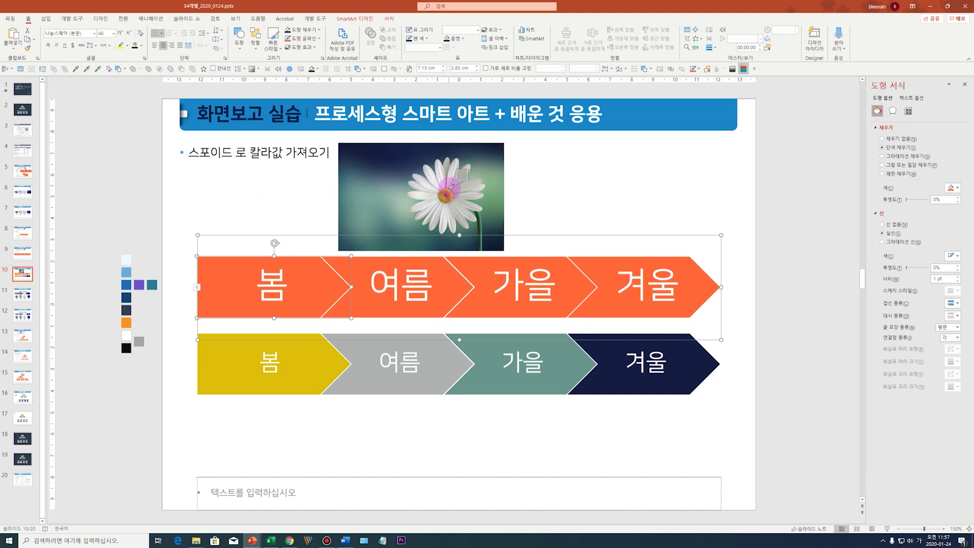
click(448, 191)
click(403, 262)
click(76, 68)
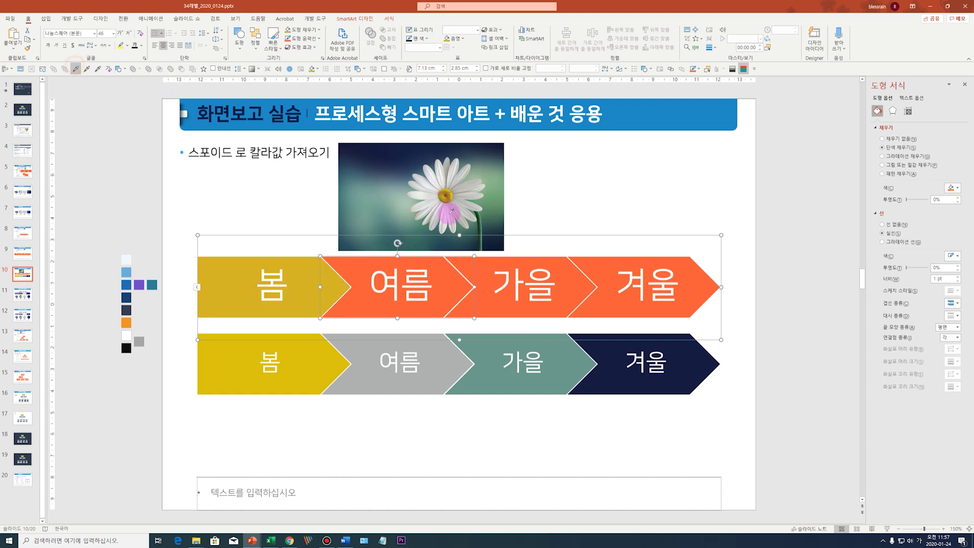
click(448, 167)
click(525, 260)
click(76, 69)
click(371, 169)
click(616, 264)
click(76, 69)
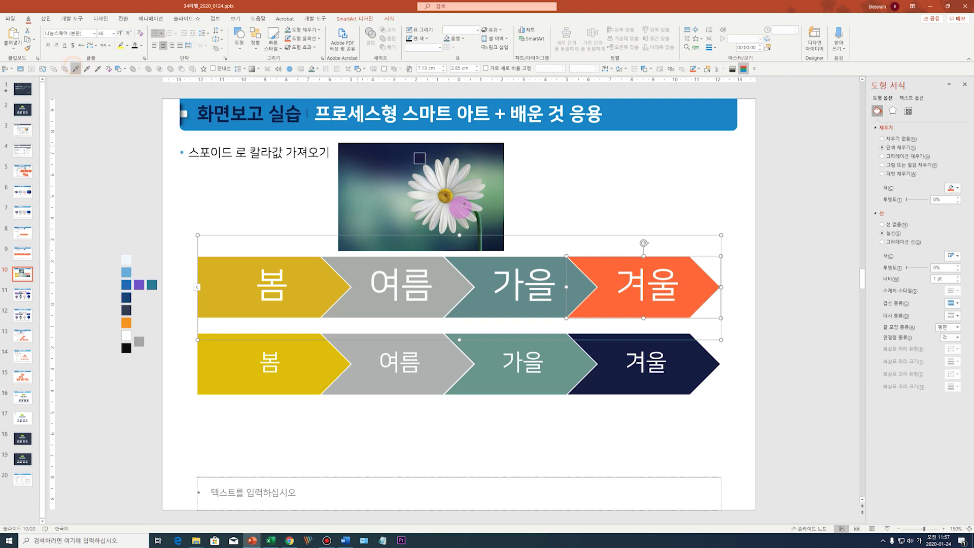
click(502, 236)
click(629, 198)
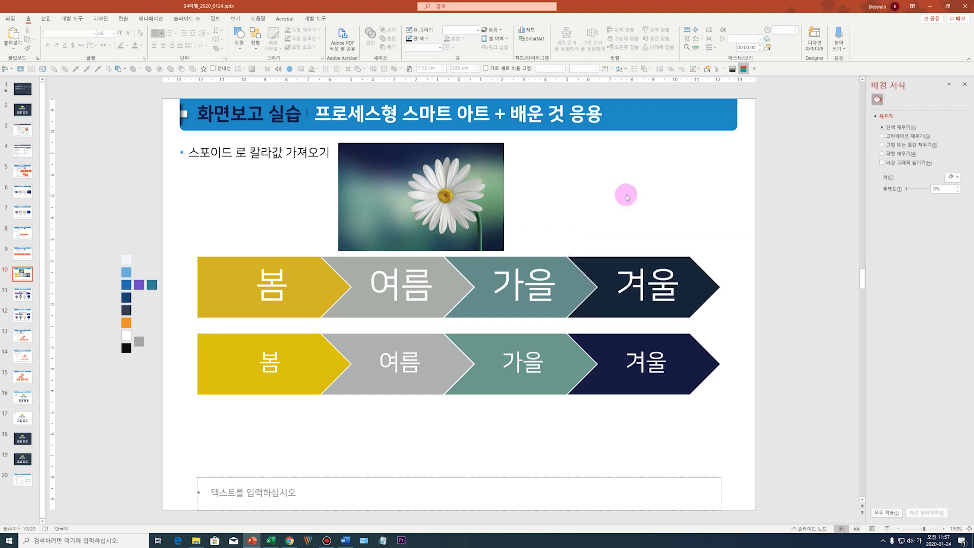
Select all four season labels in the chevron's text pane, then scroll to slide 11.
click(198, 235)
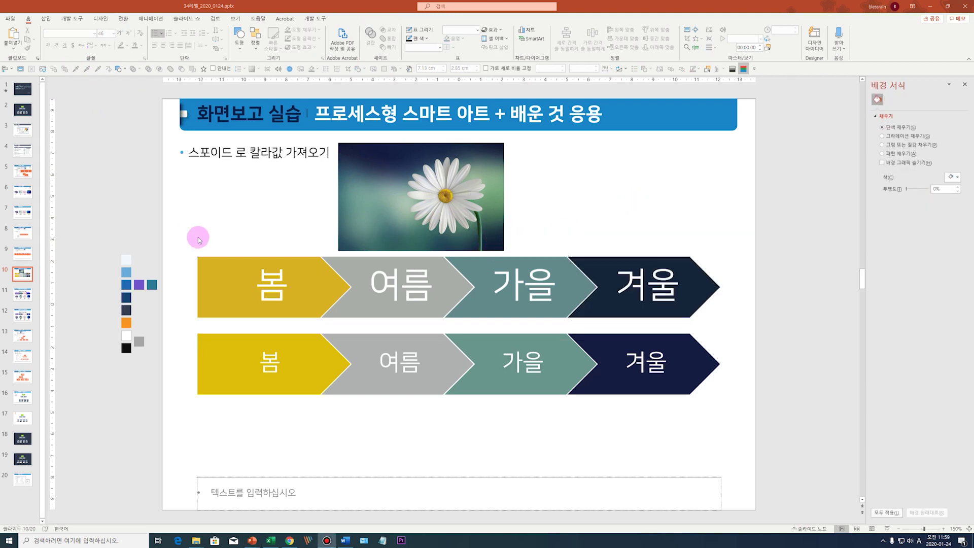
click(221, 276)
click(200, 279)
click(201, 290)
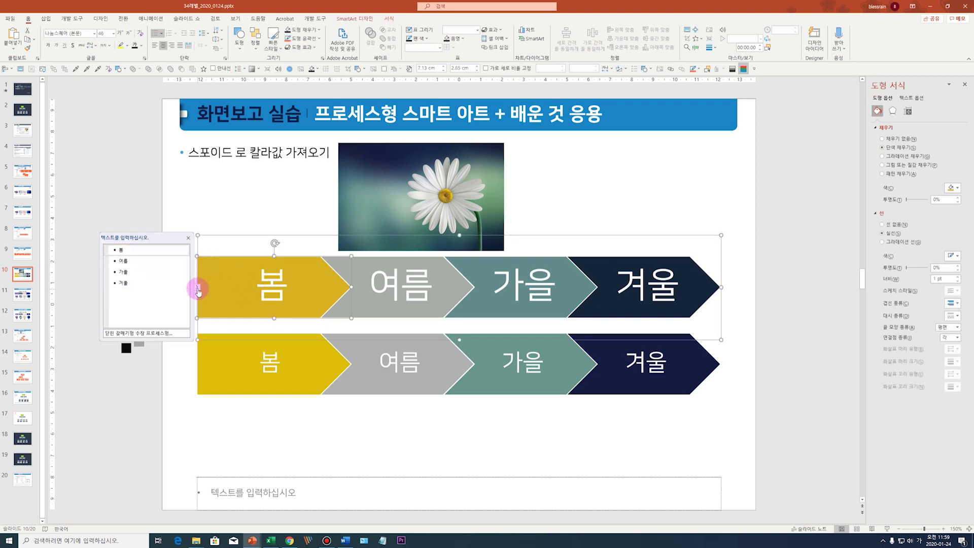
click(198, 290)
click(198, 288)
click(122, 260)
click(134, 282)
drag(134, 282, 112, 231)
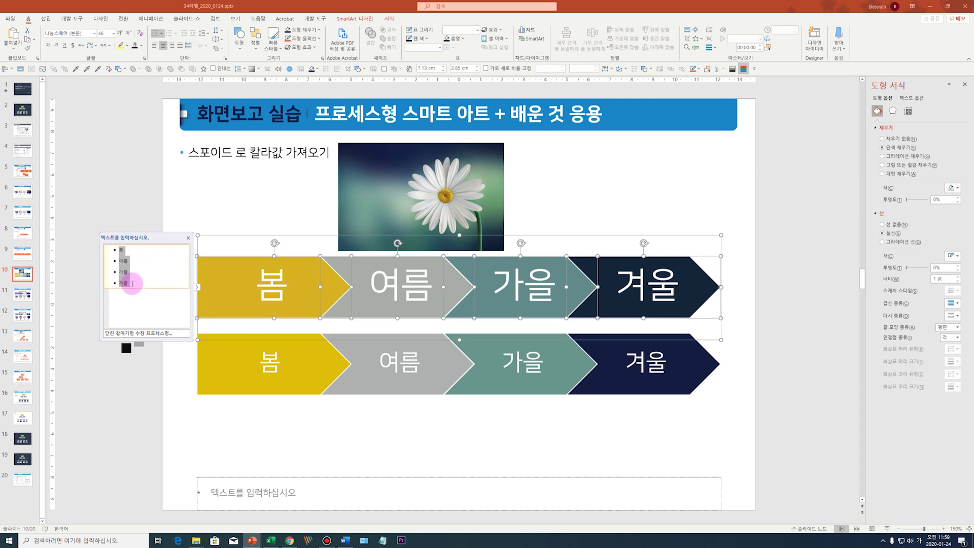
click(124, 227)
scroll(202, 254, down, 1)
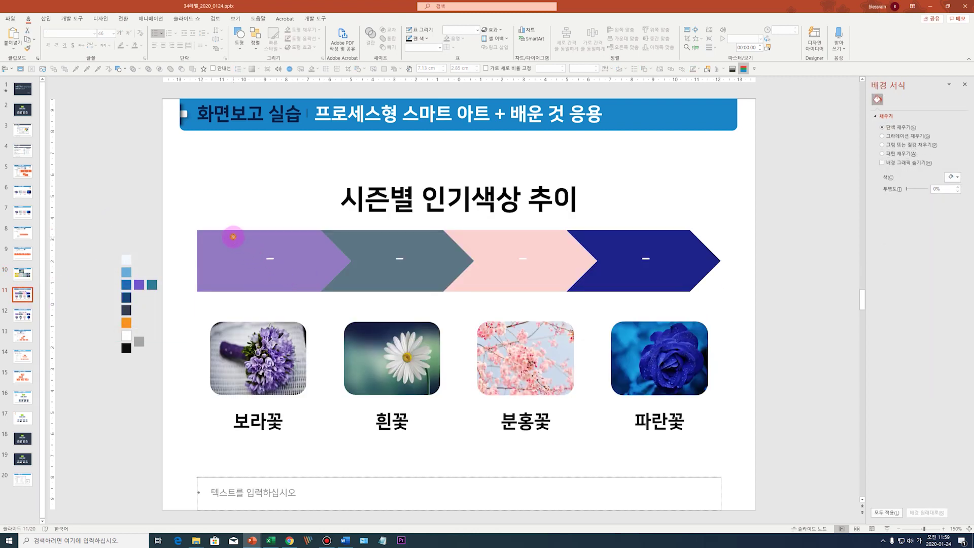
Check 봄's font size and set the picture diagram's captions to size 30.
click(233, 237)
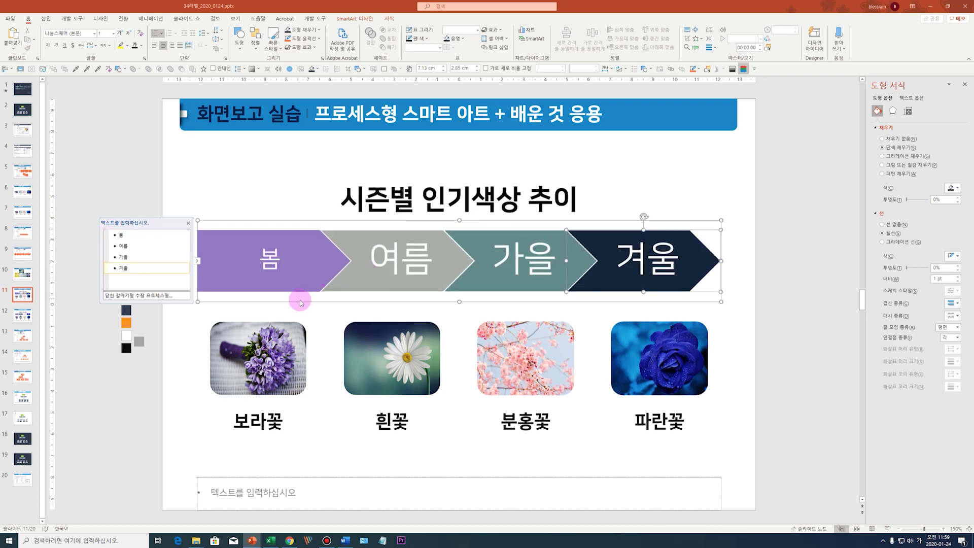
click(278, 255)
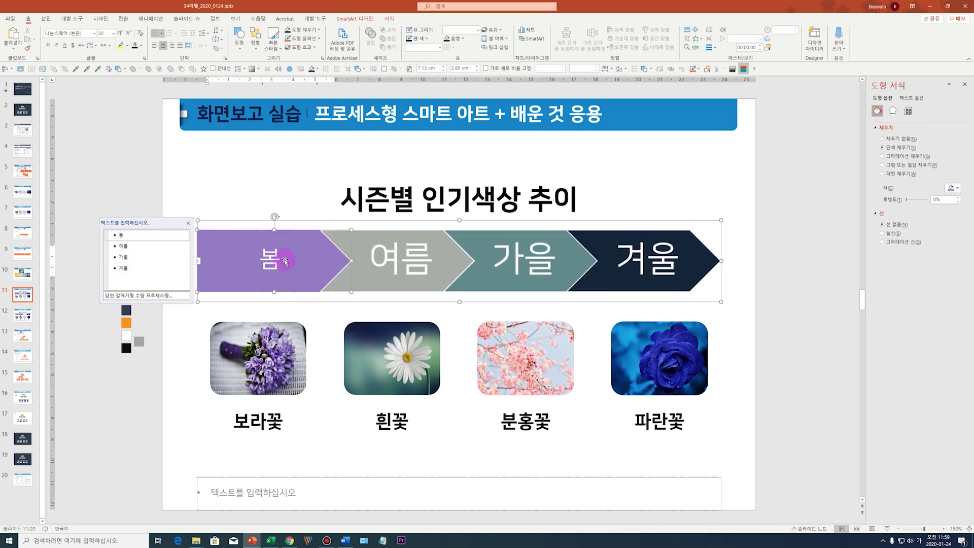
click(368, 258)
click(293, 313)
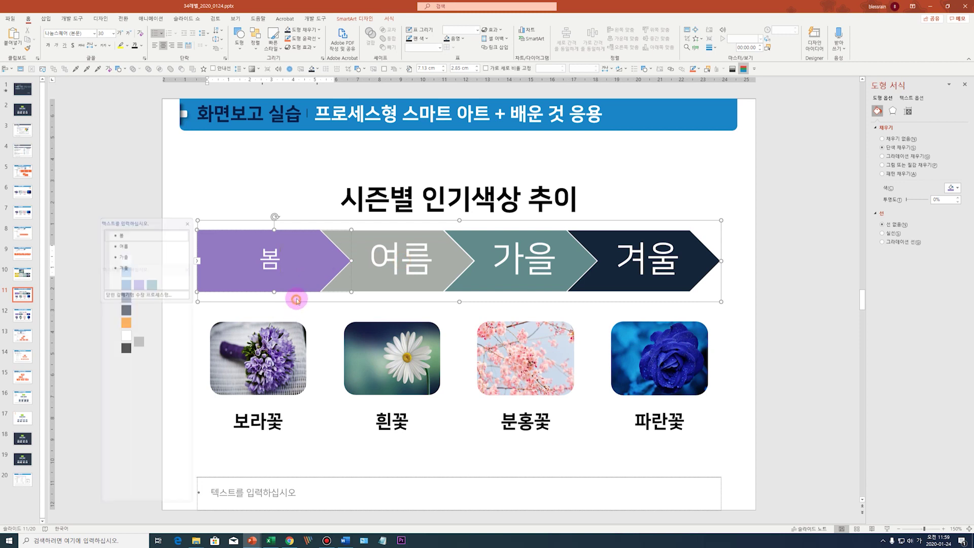
click(105, 34)
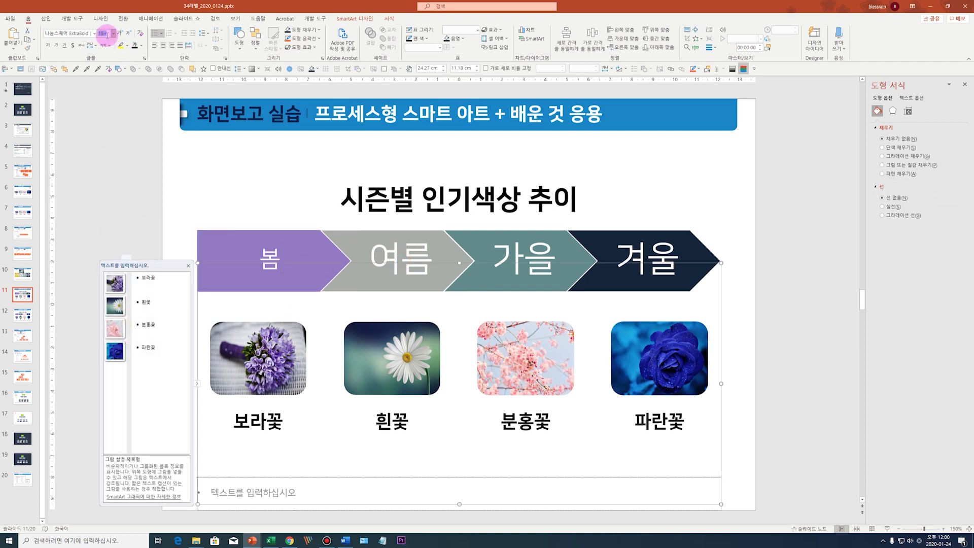
text(30)
key(Return)
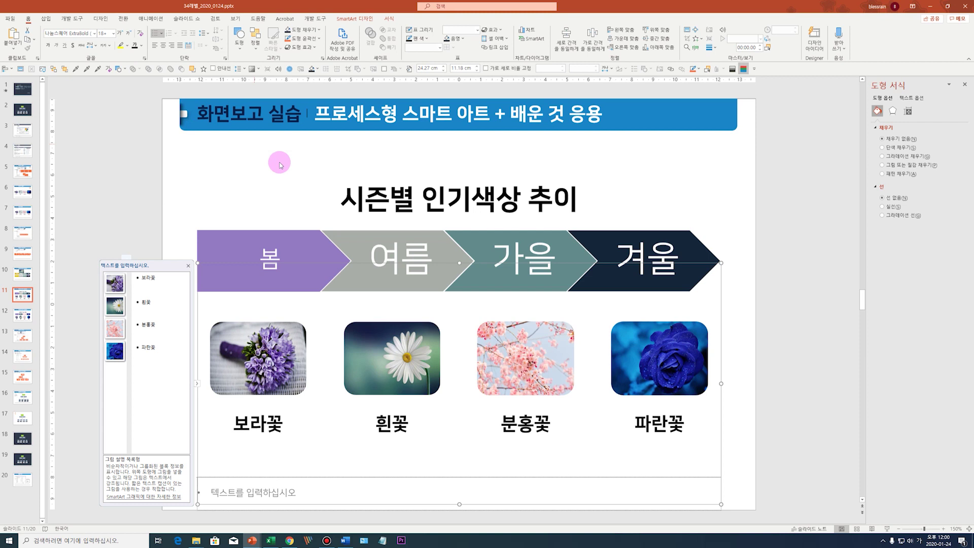
Apply 봄's font size to all chevron labels and close the text pane.
click(265, 219)
click(103, 33)
text(30)
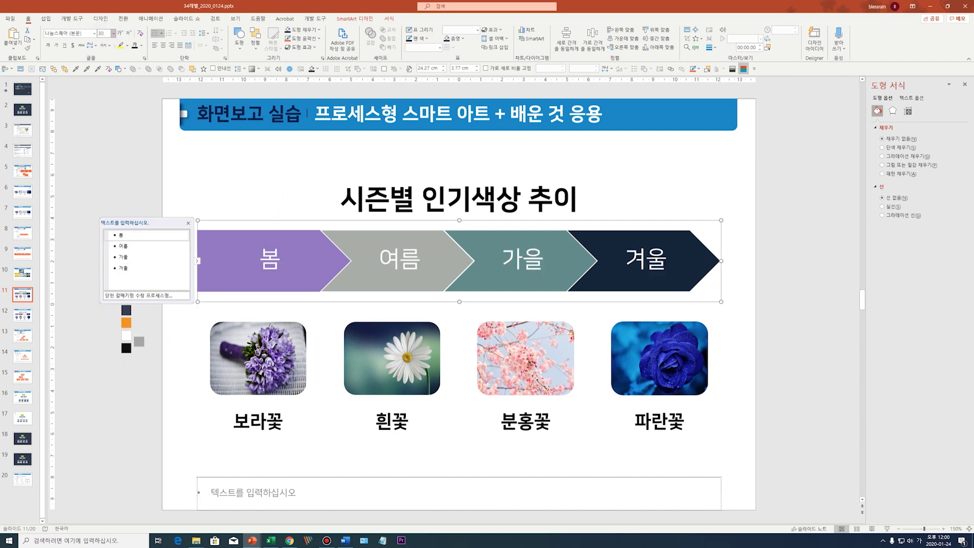
click(188, 222)
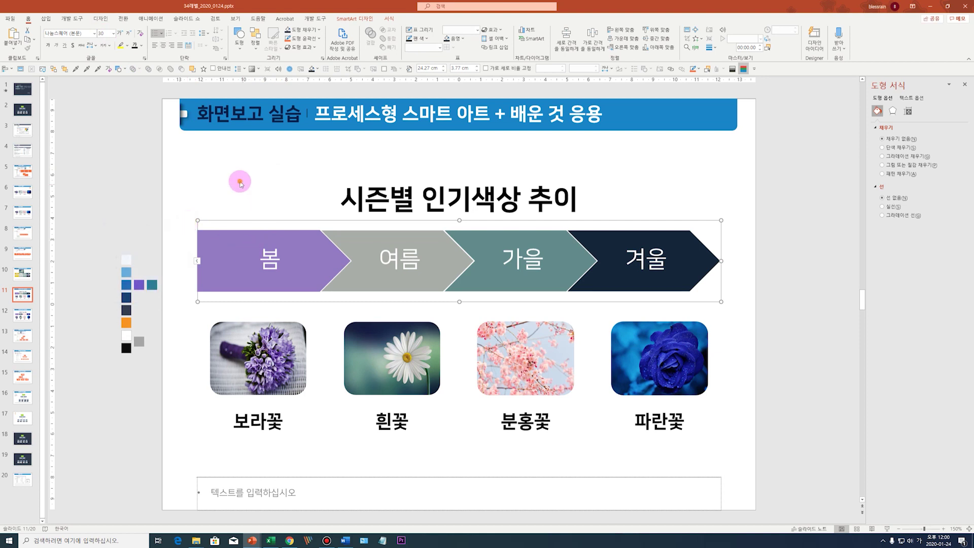
click(236, 181)
click(230, 243)
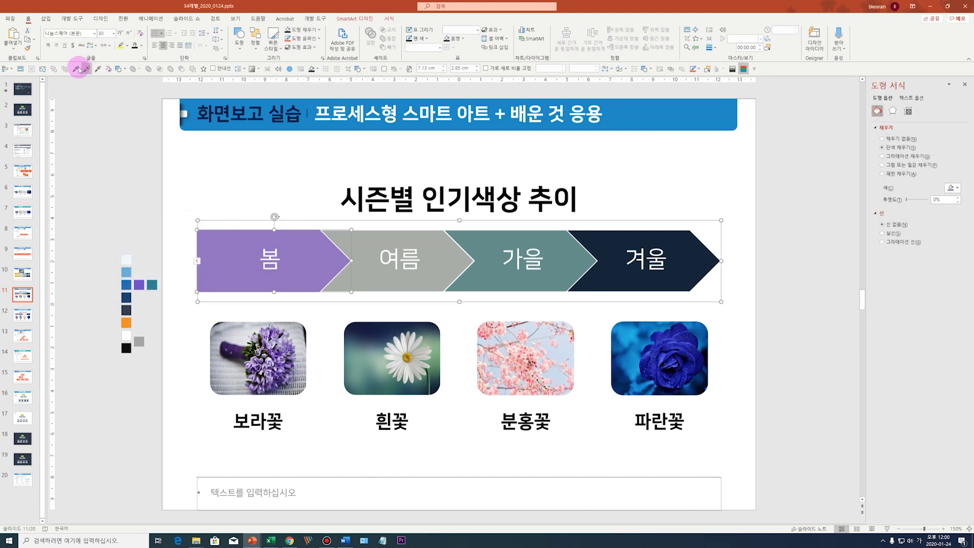
Select the purple flower, daisy, pink blossom and blue rose pictures and make them ovals.
click(238, 203)
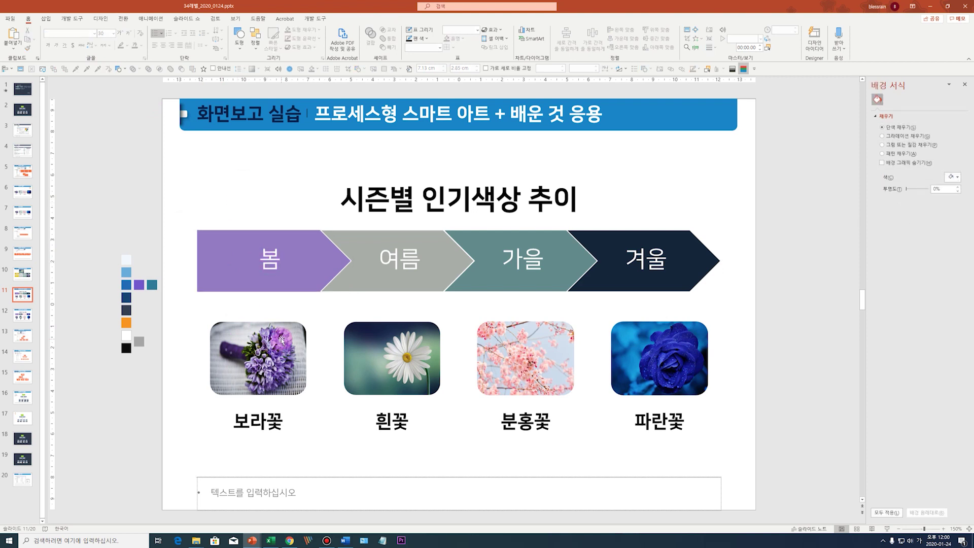
click(281, 339)
click(413, 347)
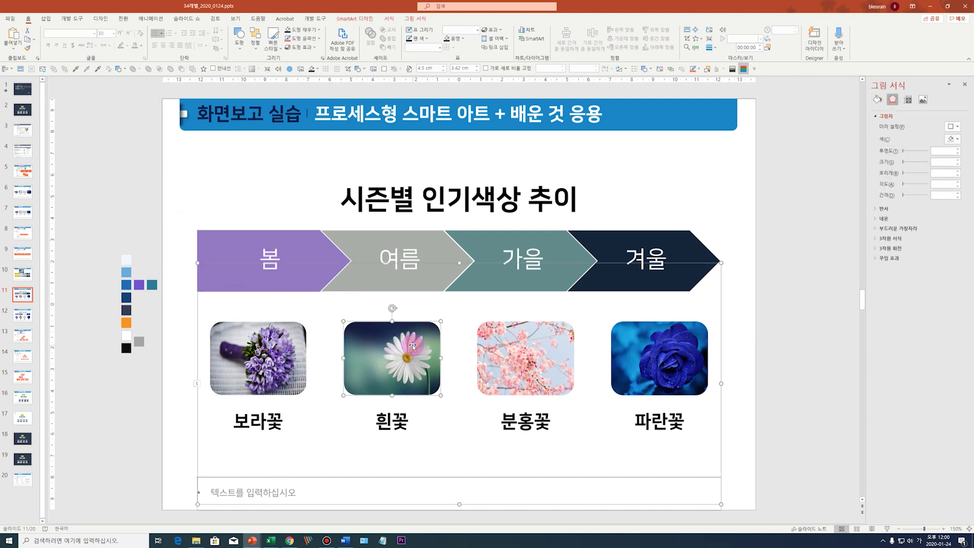
click(286, 345)
ctrl+click(415, 339)
ctrl+click(507, 342)
ctrl+click(659, 355)
click(388, 19)
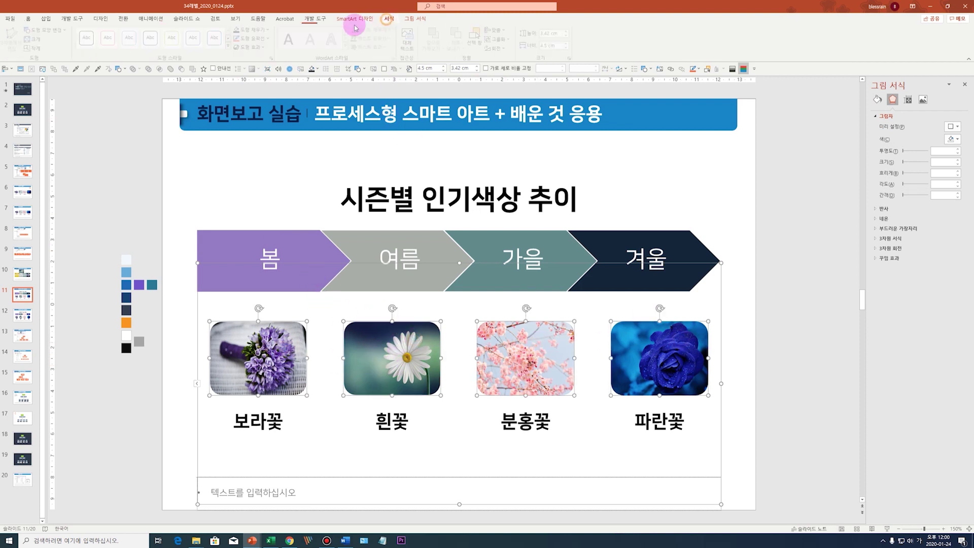
click(48, 30)
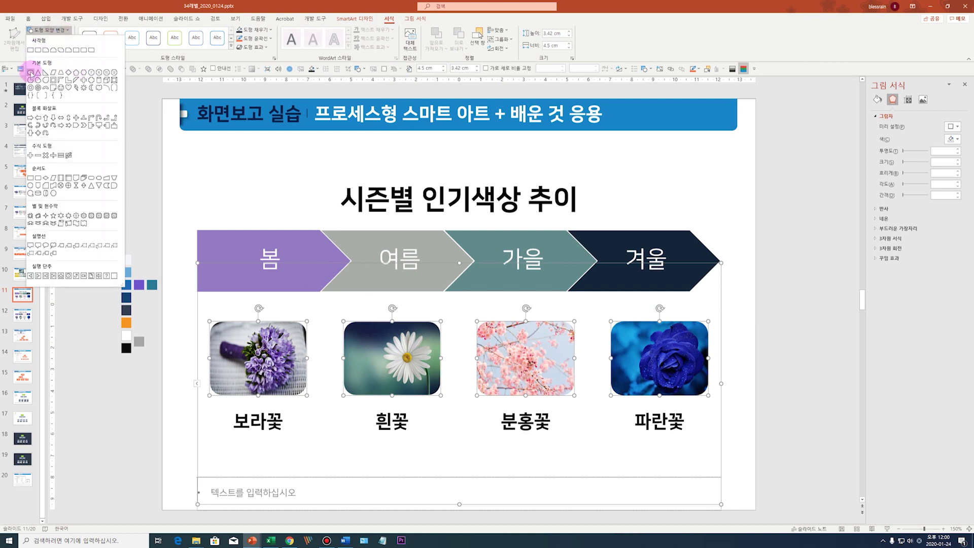
click(30, 72)
Set the four oval pictures' height to 4.5 cm so they become circles.
drag(257, 397, 258, 407)
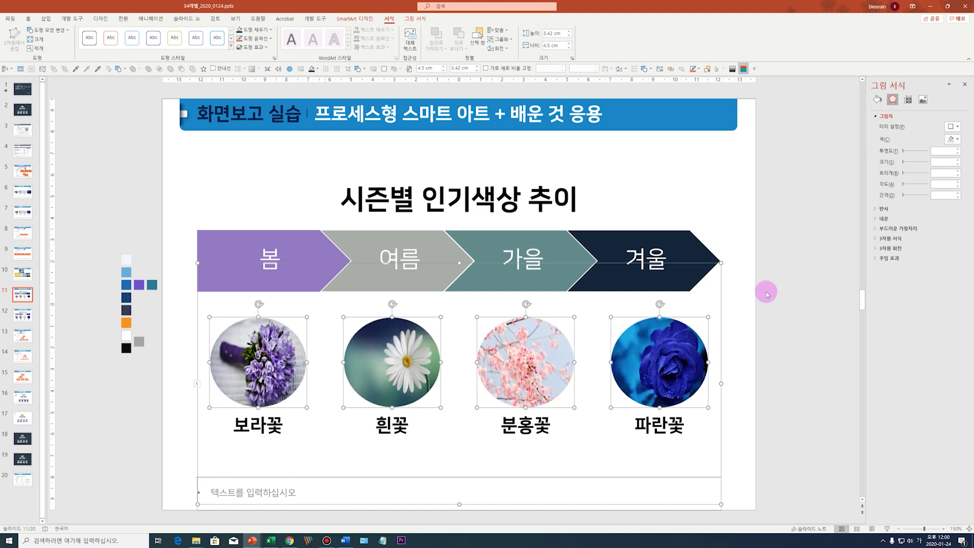
click(910, 101)
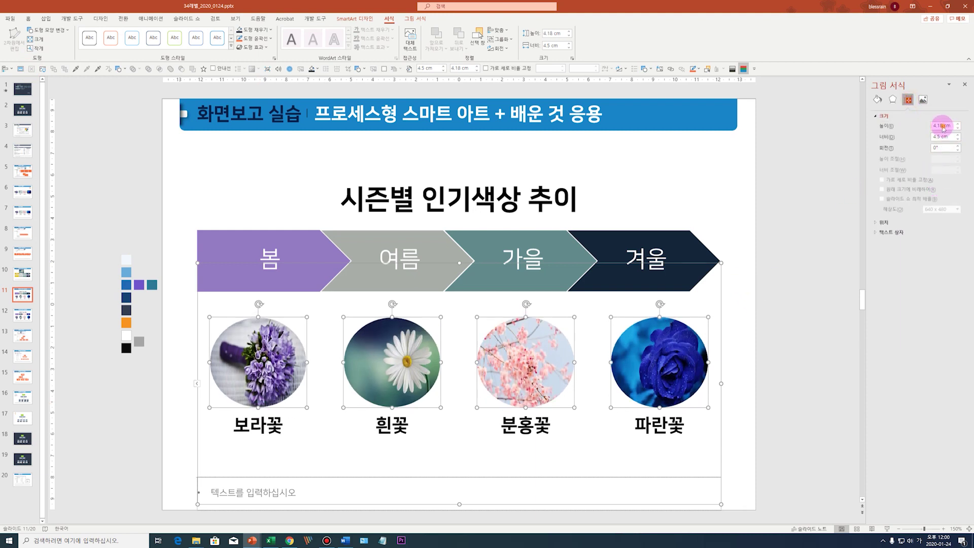
text(4)
key(Return)
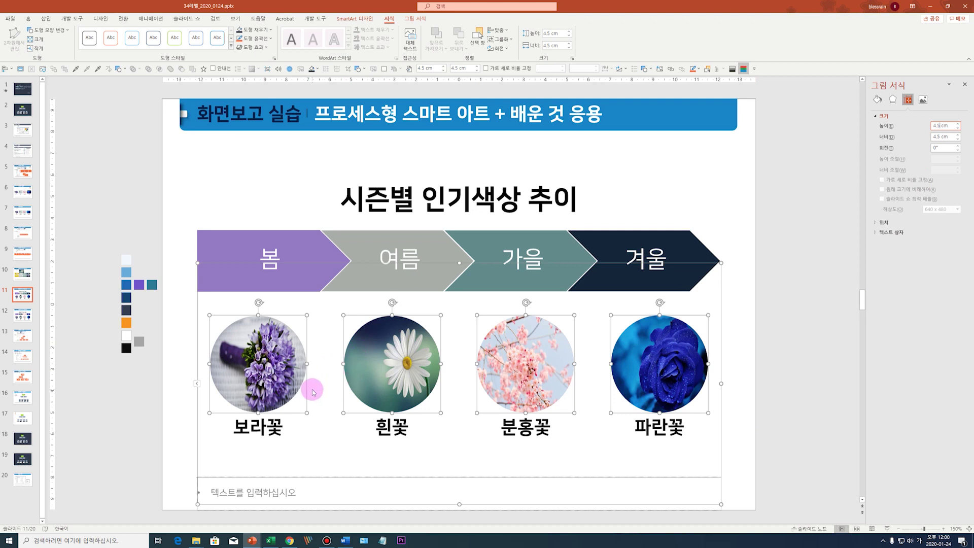
click(407, 223)
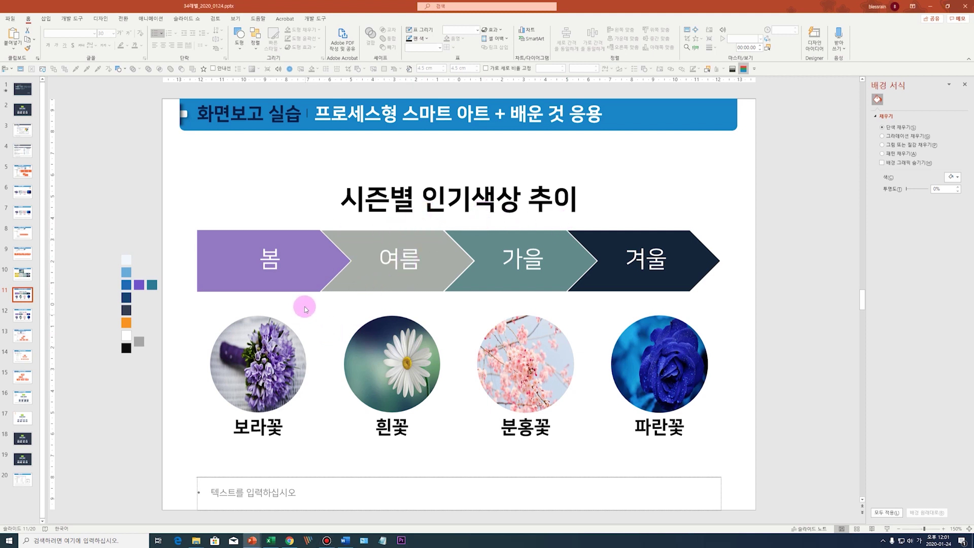
Switch the season SmartArt to the separated chevron layout, then go to slide 12.
click(312, 240)
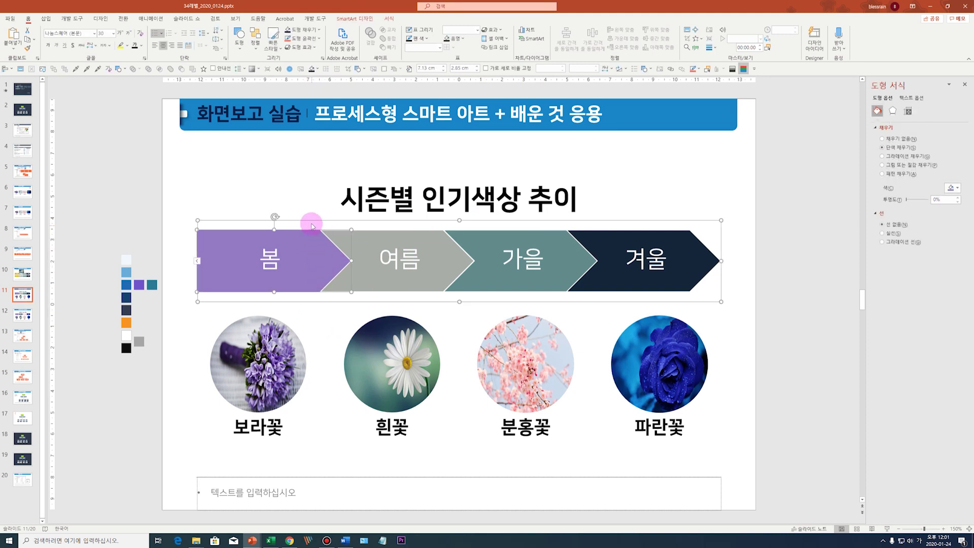
click(238, 226)
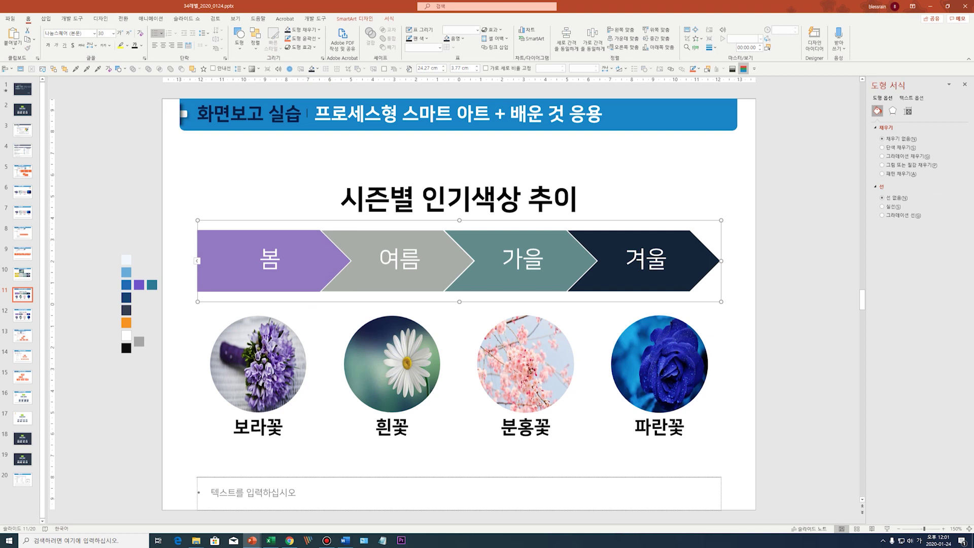
click(196, 241)
click(208, 230)
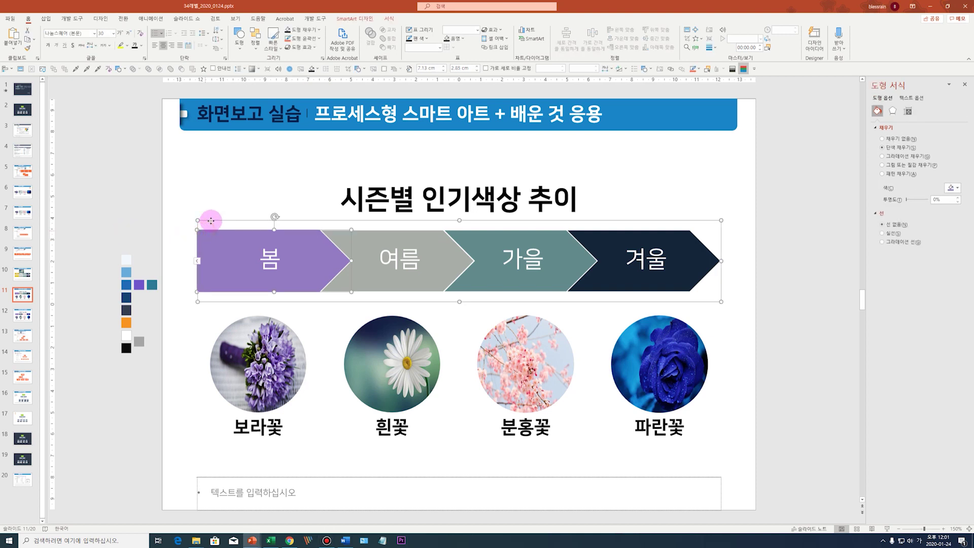
click(211, 220)
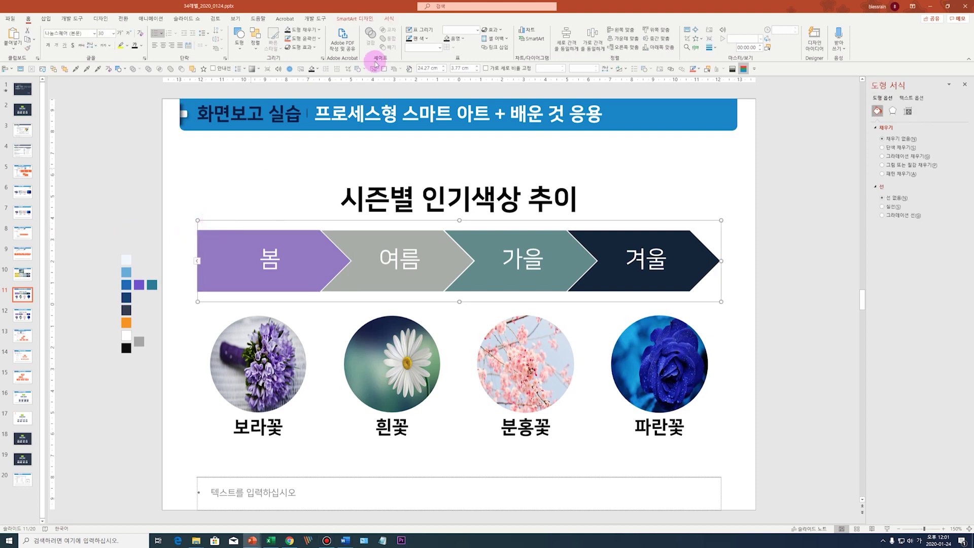
click(360, 20)
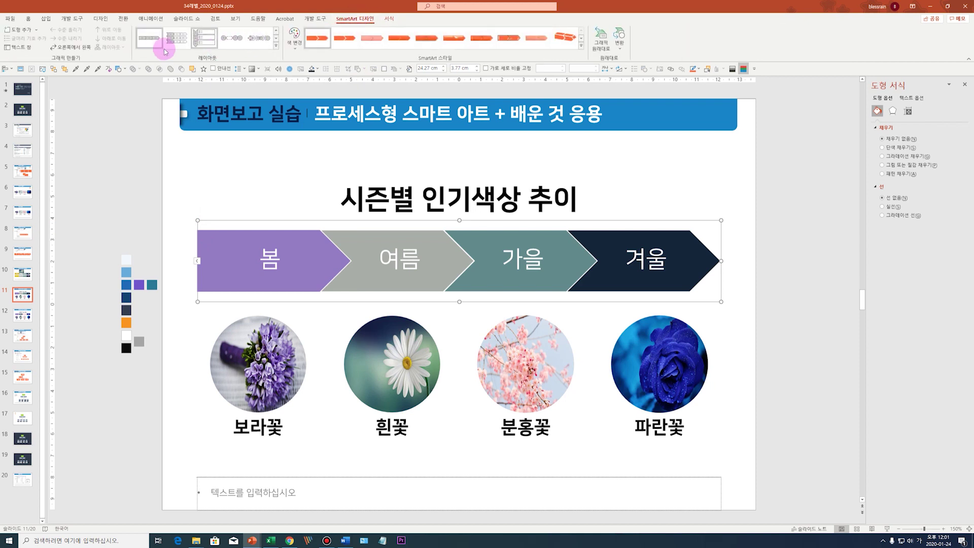
click(277, 46)
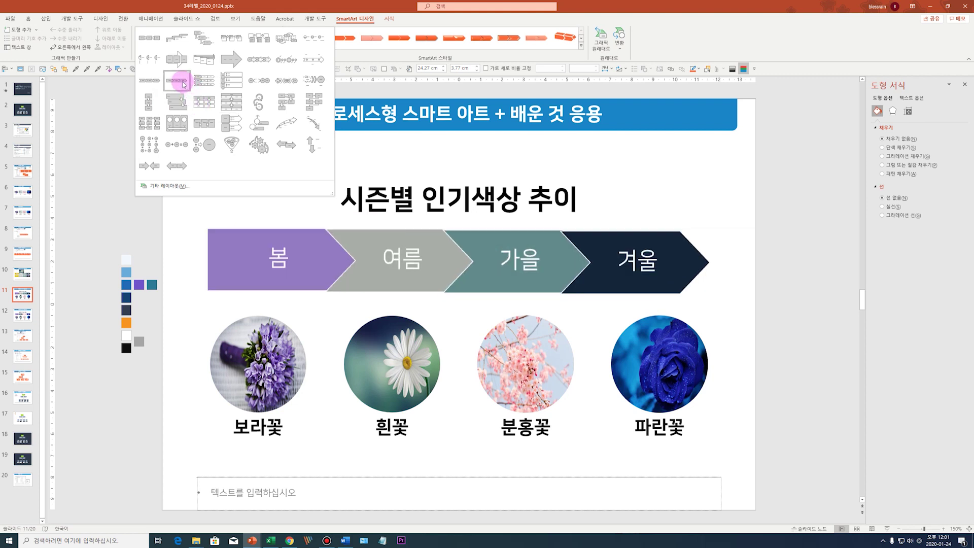
click(142, 82)
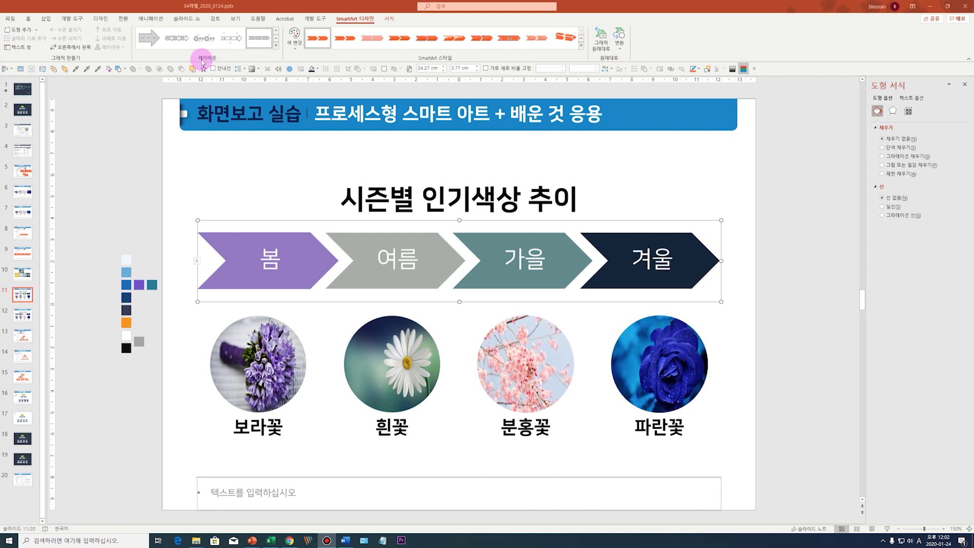
click(22, 315)
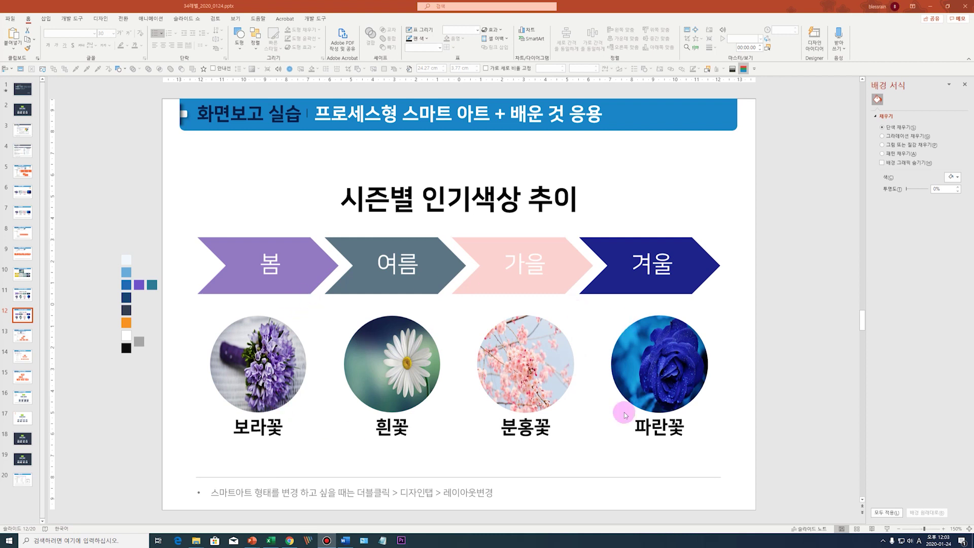
Paste the org-chart slide as slide 13 and insert a Hierarchy Organization Chart on slide 14.
key(ctrl+v)
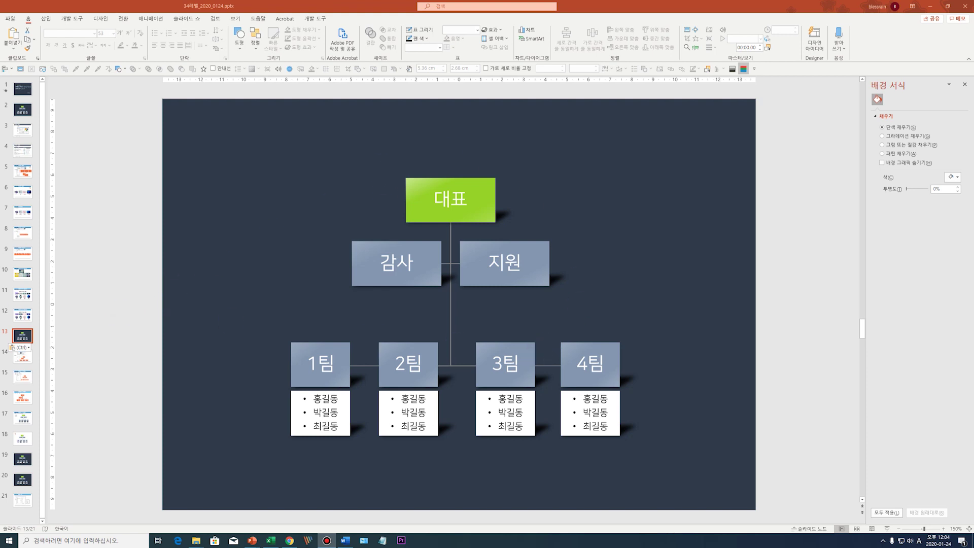
key(Down)
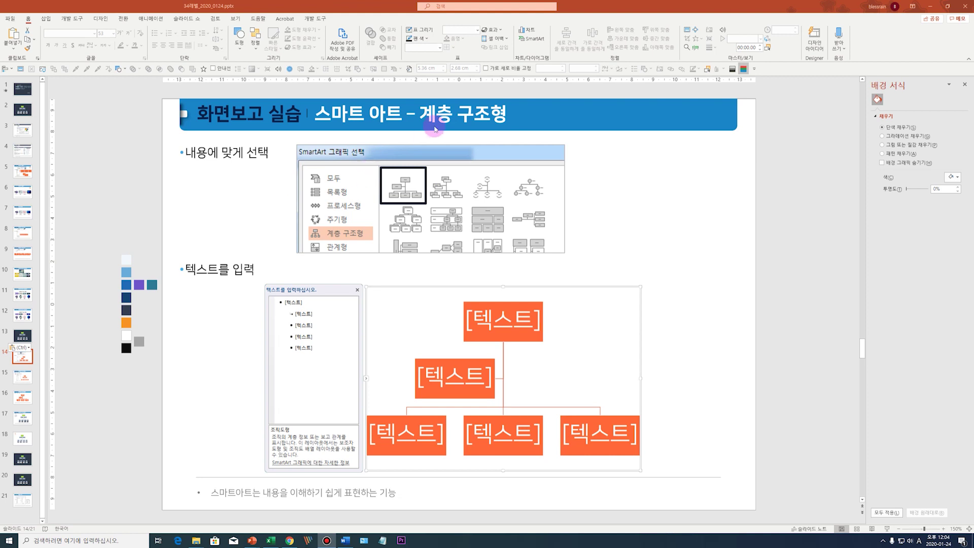
click(533, 42)
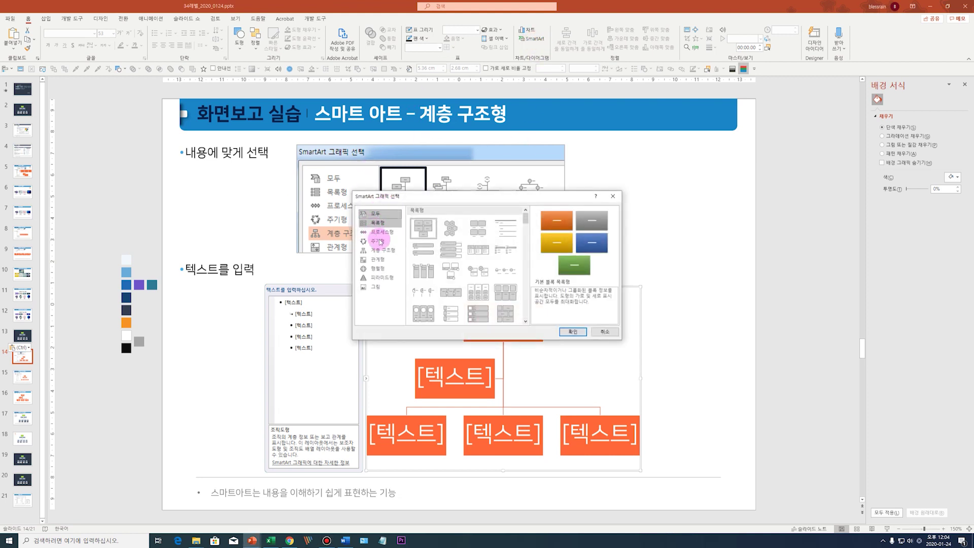
click(389, 254)
click(430, 224)
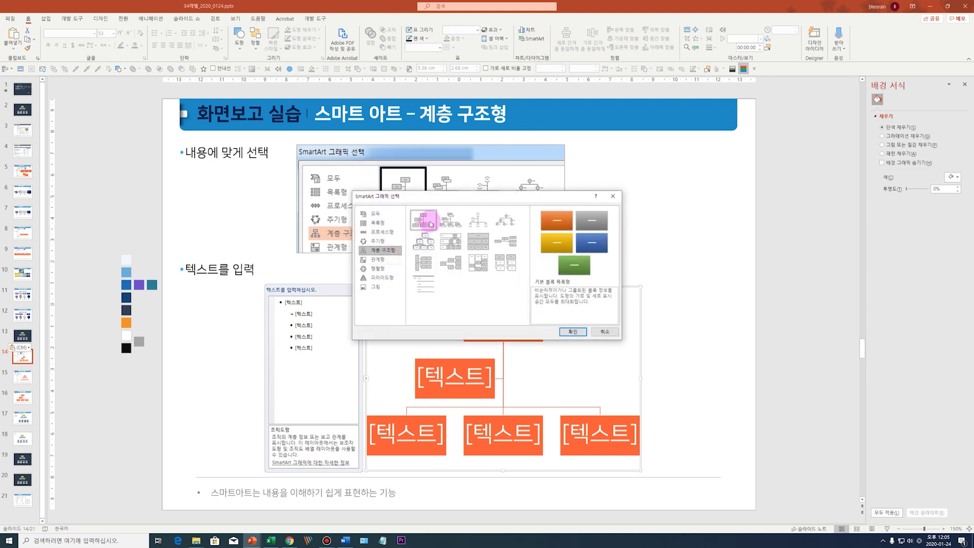
click(573, 333)
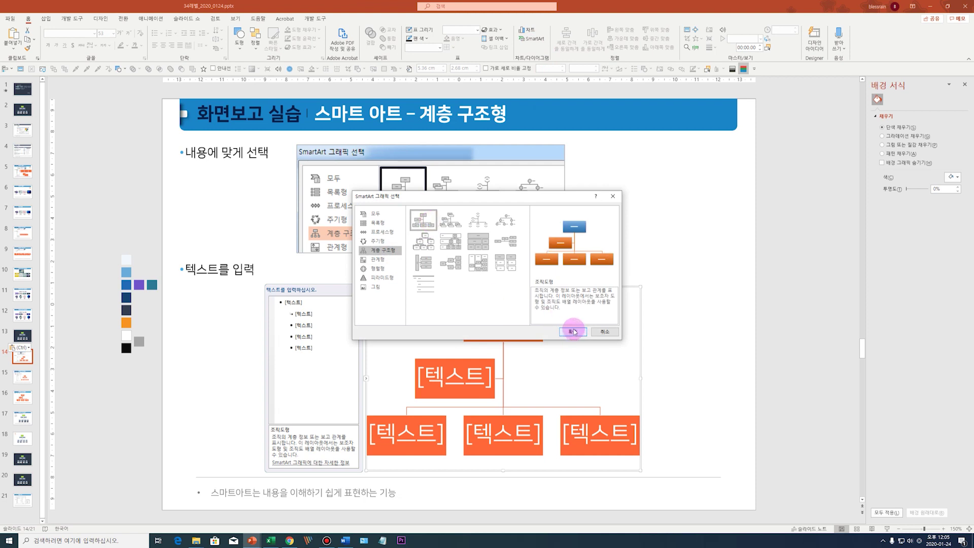
click(564, 331)
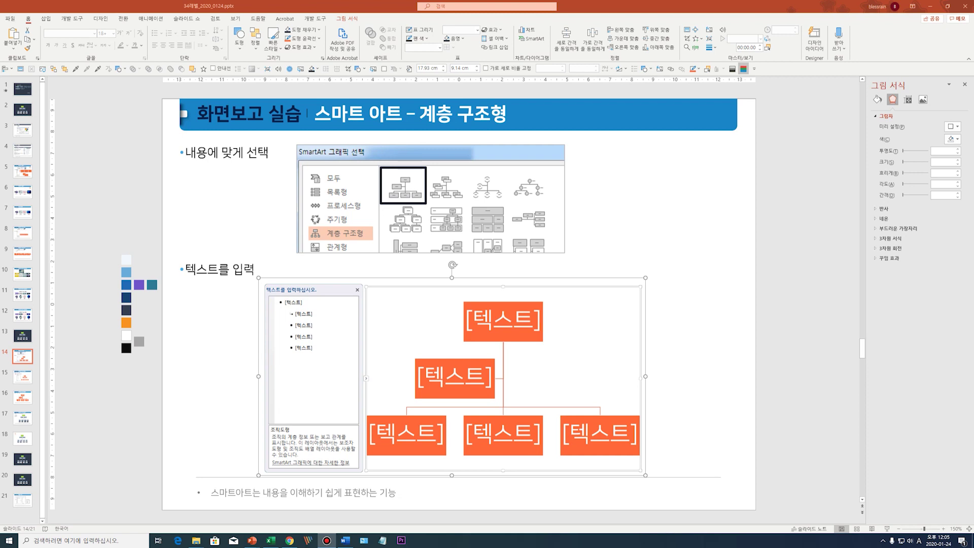
Type 대표이사 in the top box, 이사회 as assistant, and 1팀 in the team row.
click(204, 189)
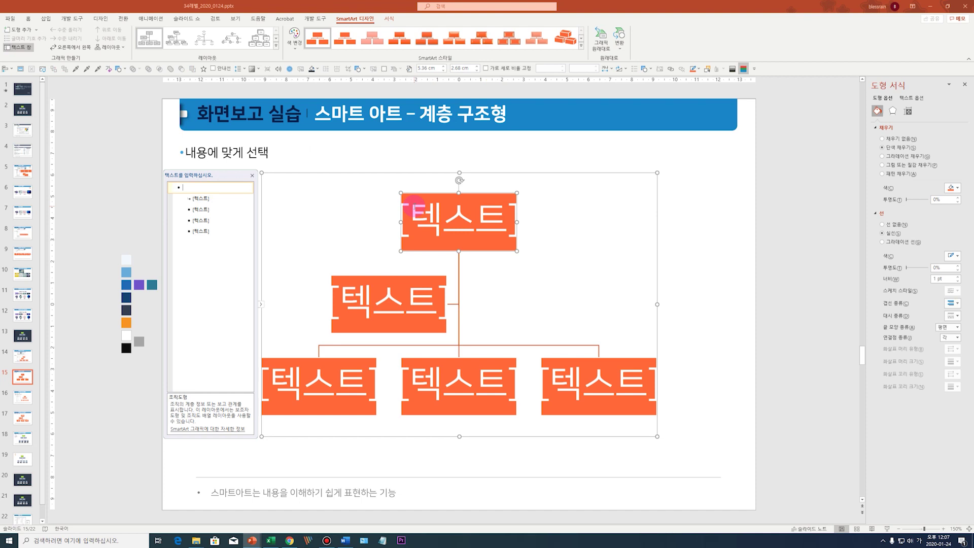
text(대표이)
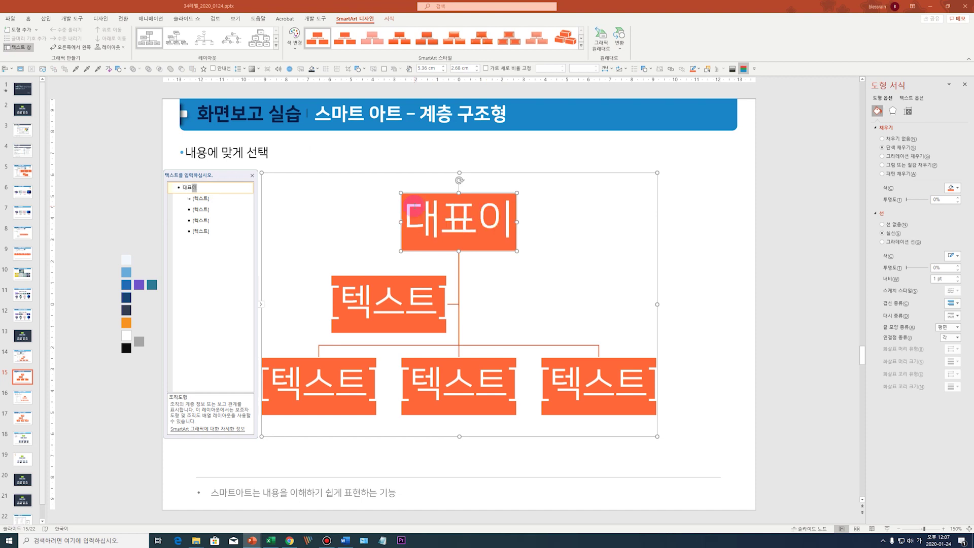
text(사)
click(385, 299)
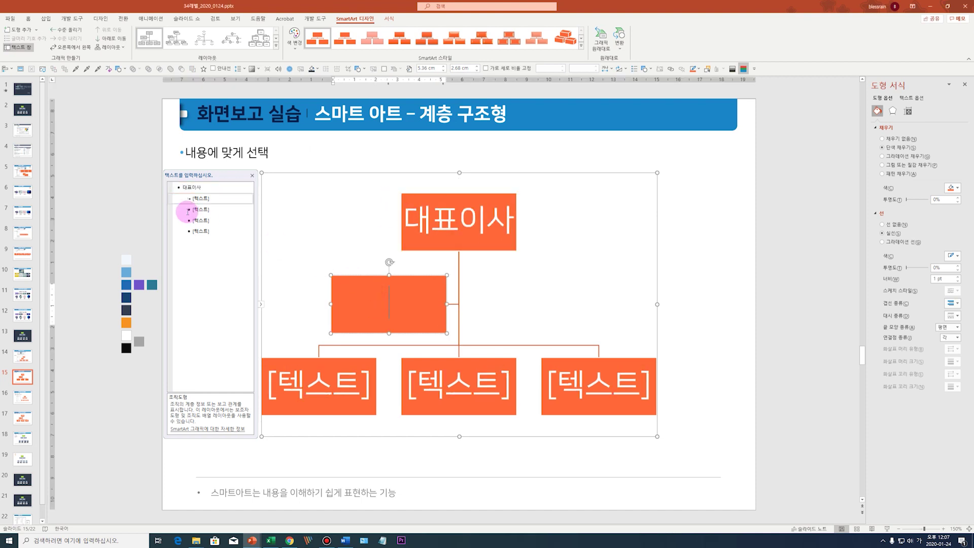
click(214, 199)
text(이사회)
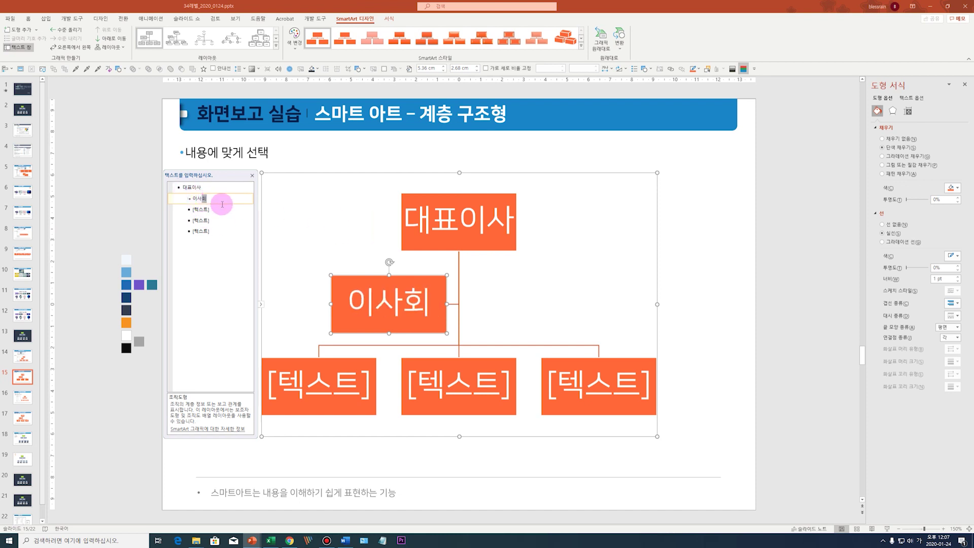
click(325, 388)
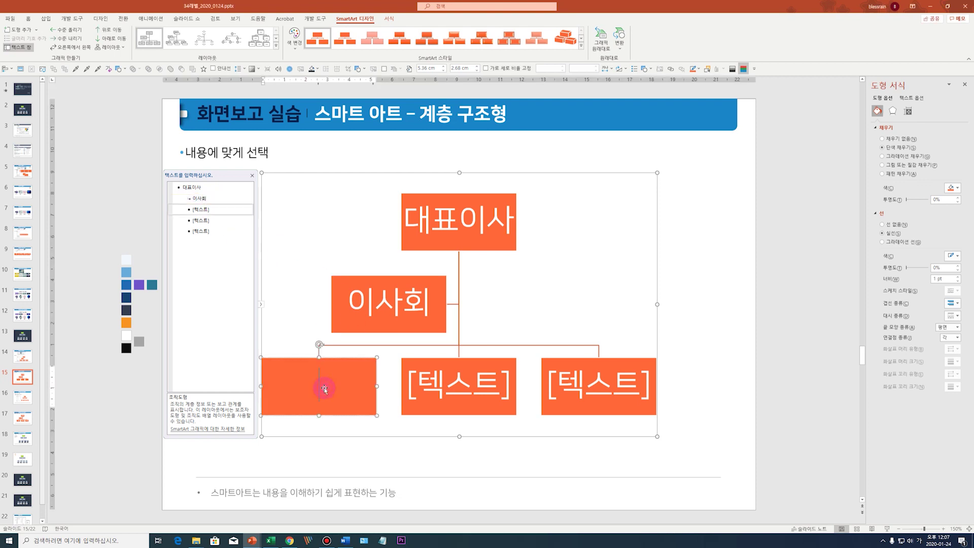
text(1ㅌ)
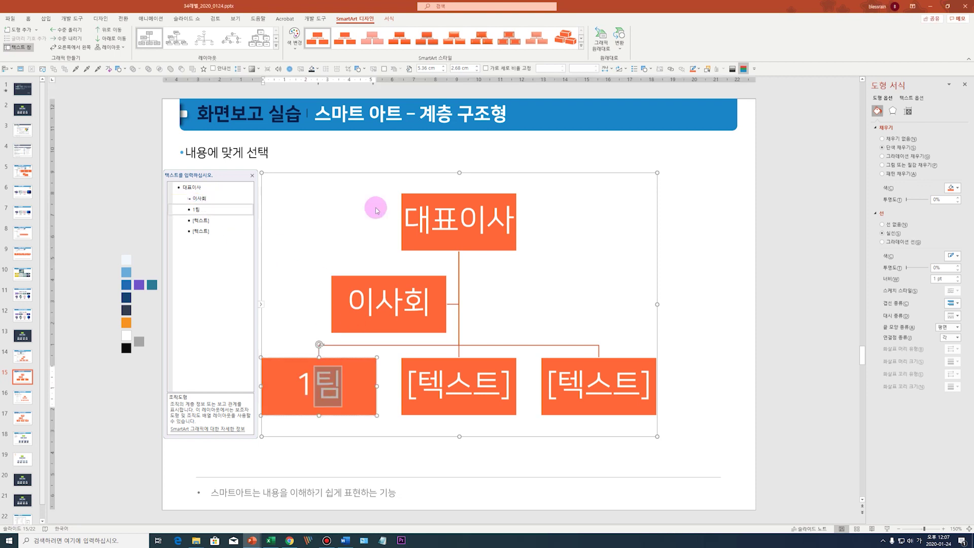
click(209, 198)
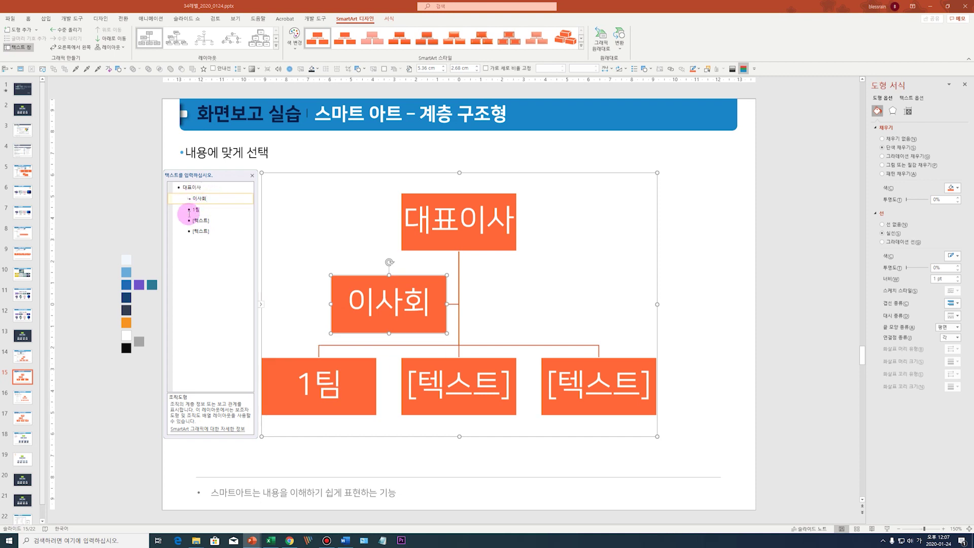
Switch between the 대표이사 and 이사회 boxes, then start editing the 이사회 label.
click(179, 187)
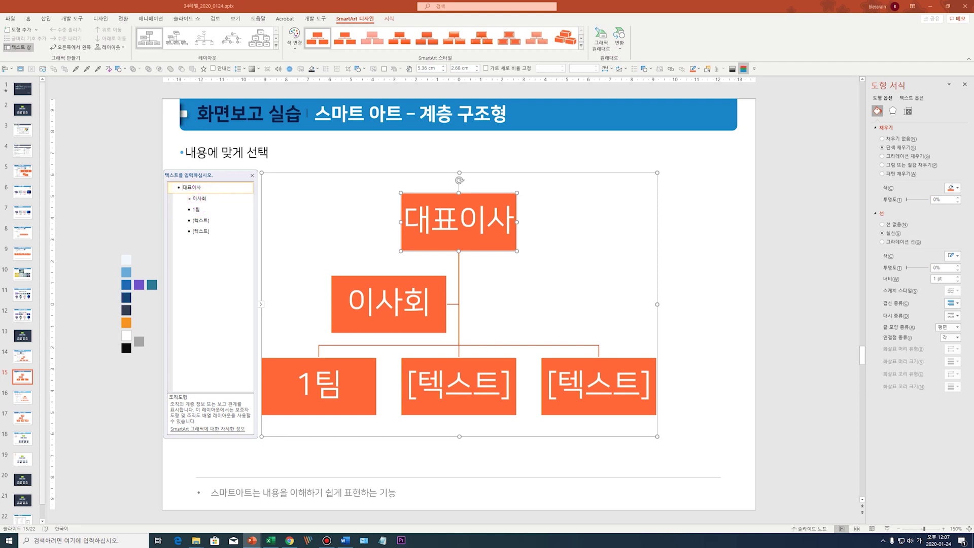
click(189, 199)
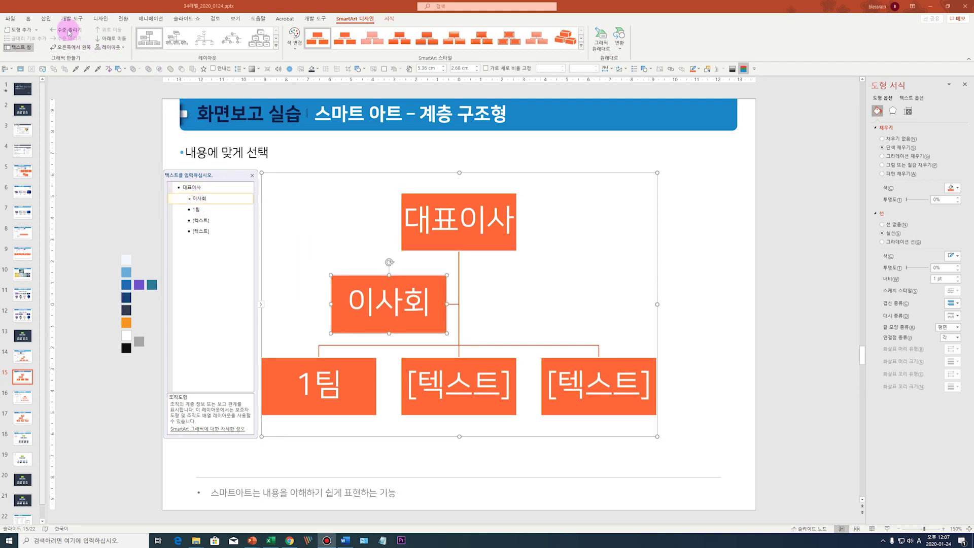
click(223, 189)
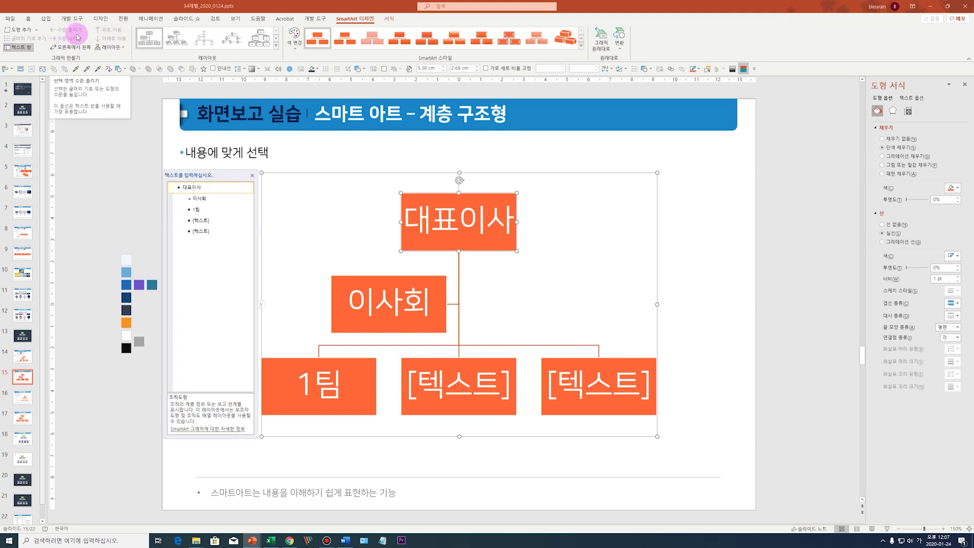
click(200, 198)
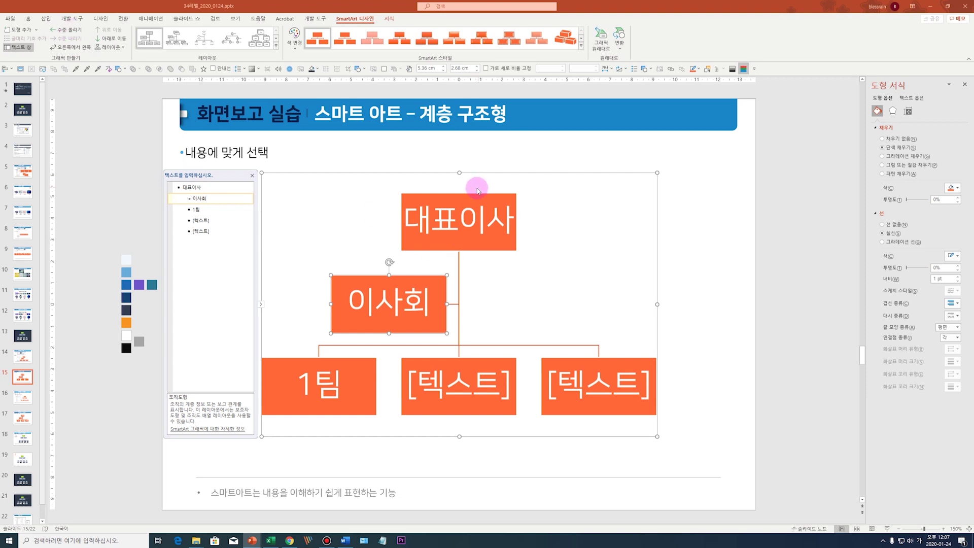
click(432, 289)
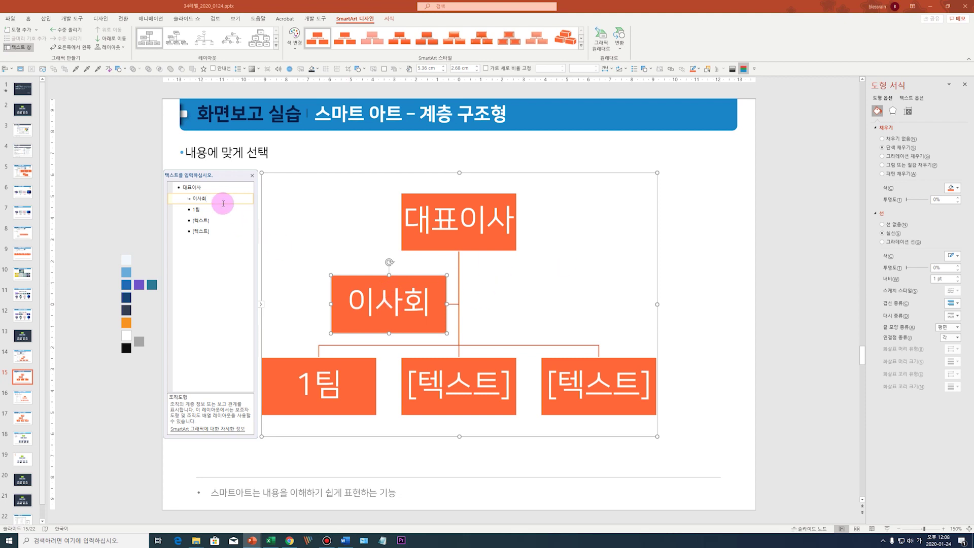
Add an empty box beside 이사회 and another empty box to the team row.
key(Return)
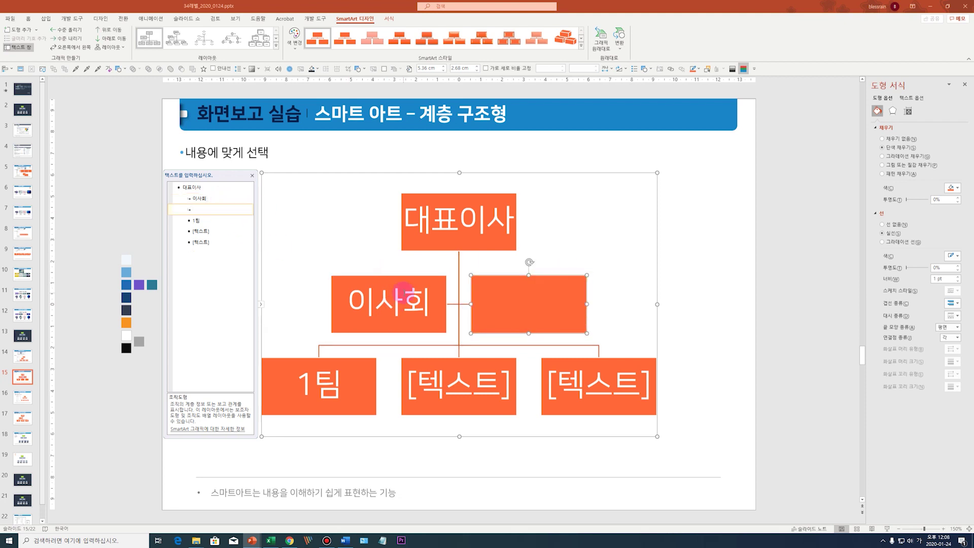
click(212, 240)
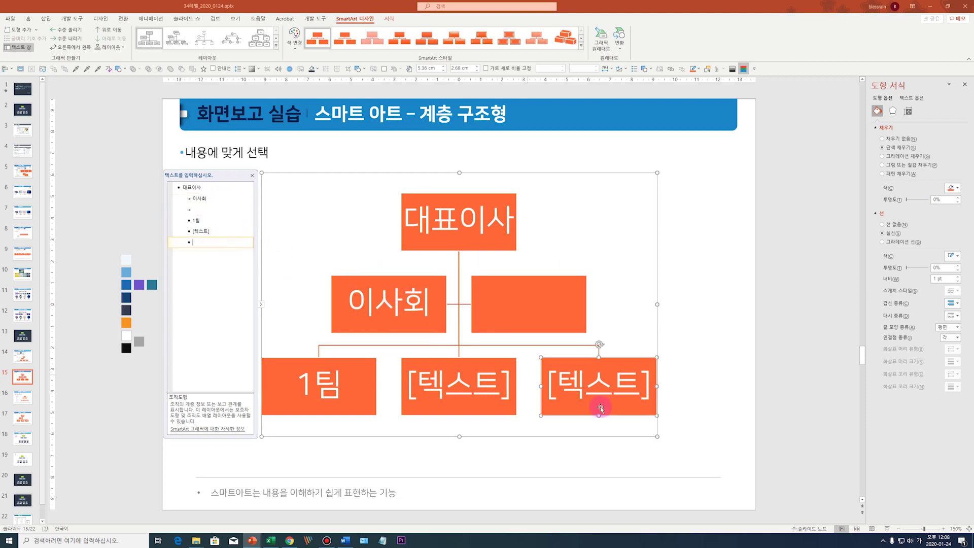
key(Return)
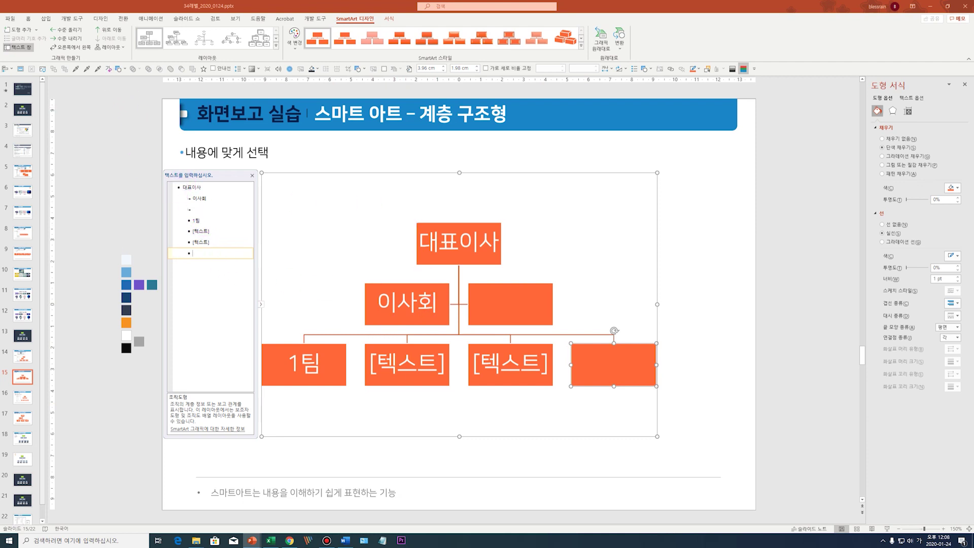
Promote 1팀, demote it back under 대표이사, then select the empty fourth team box.
key(Up)
key(Up)
key(Up)
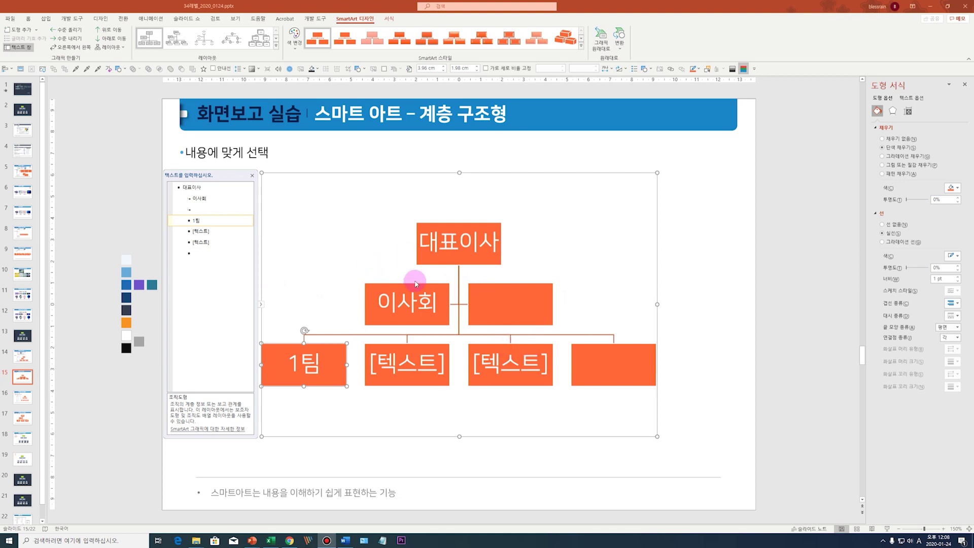
key(F2)
click(213, 235)
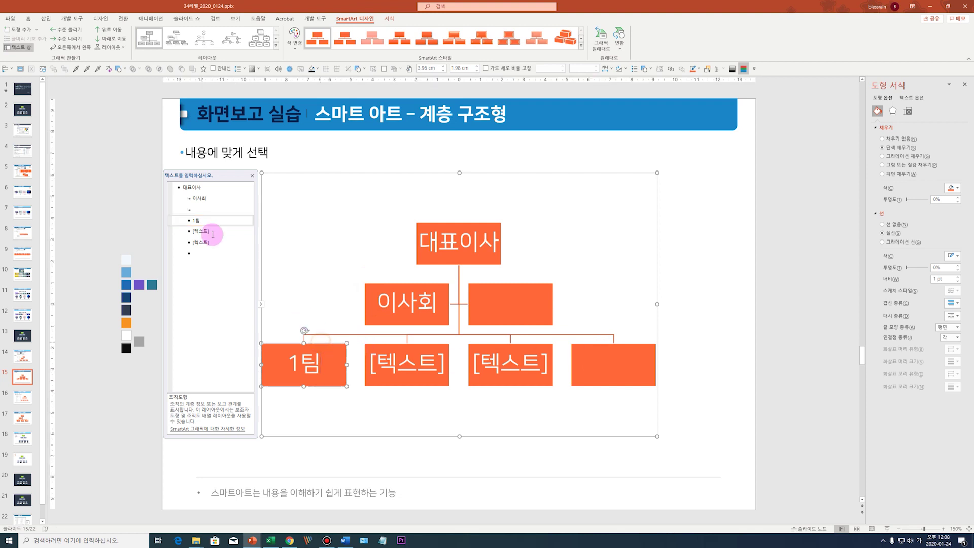
click(75, 33)
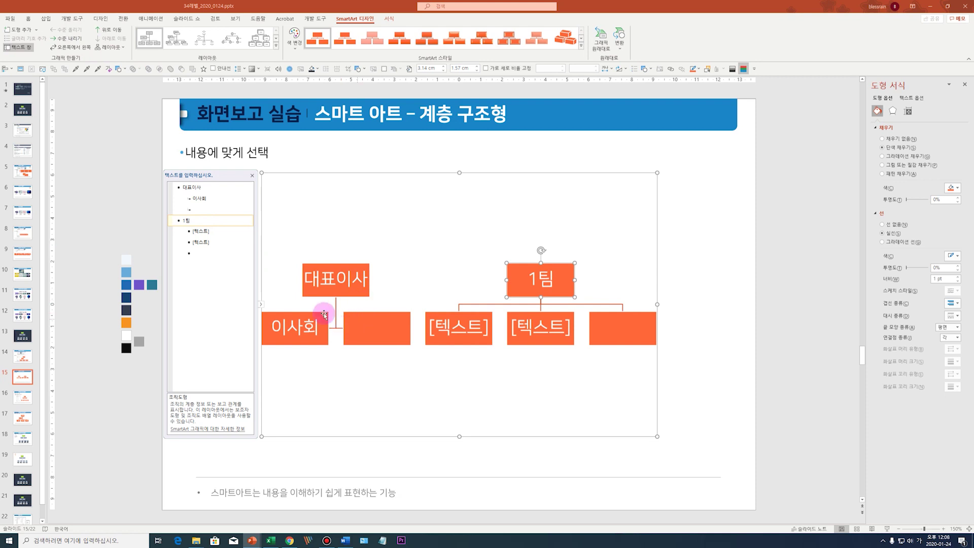
click(205, 187)
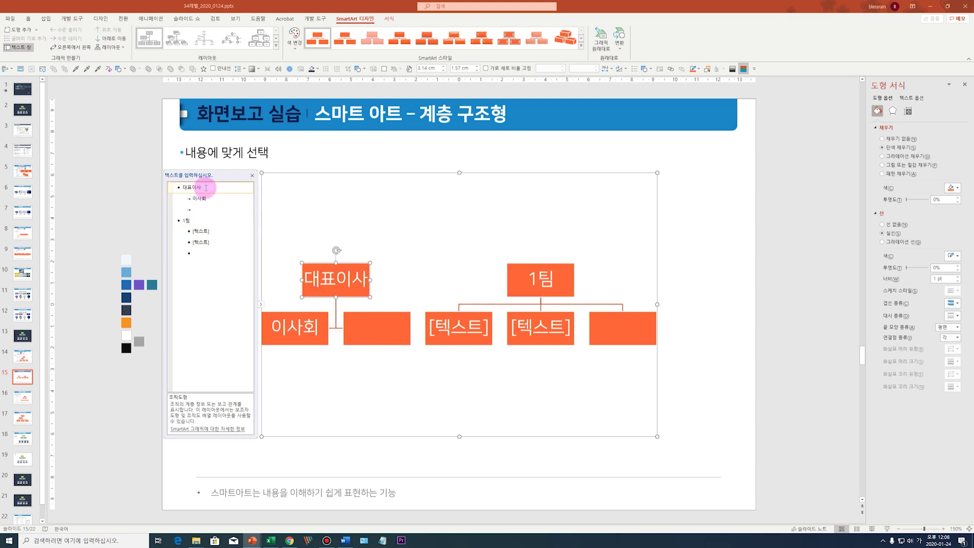
click(198, 222)
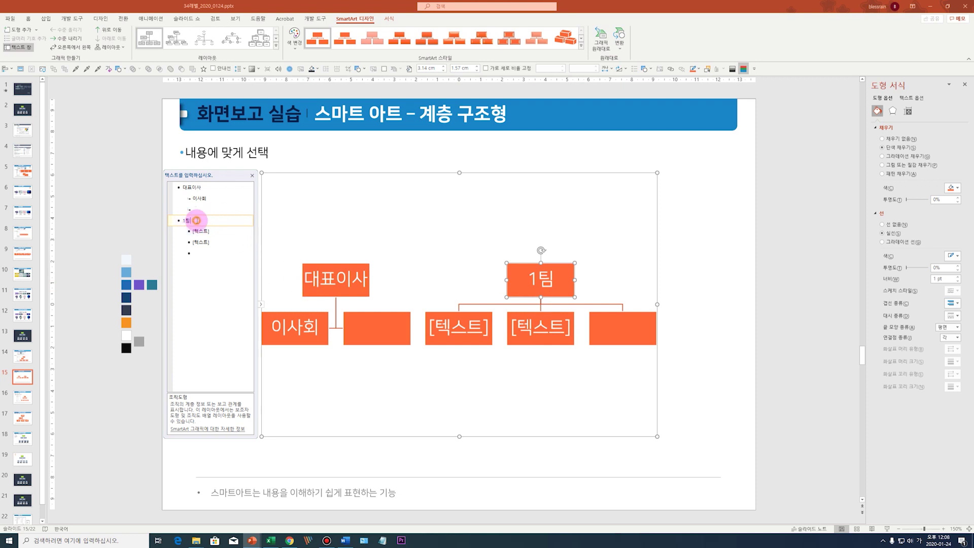
click(69, 38)
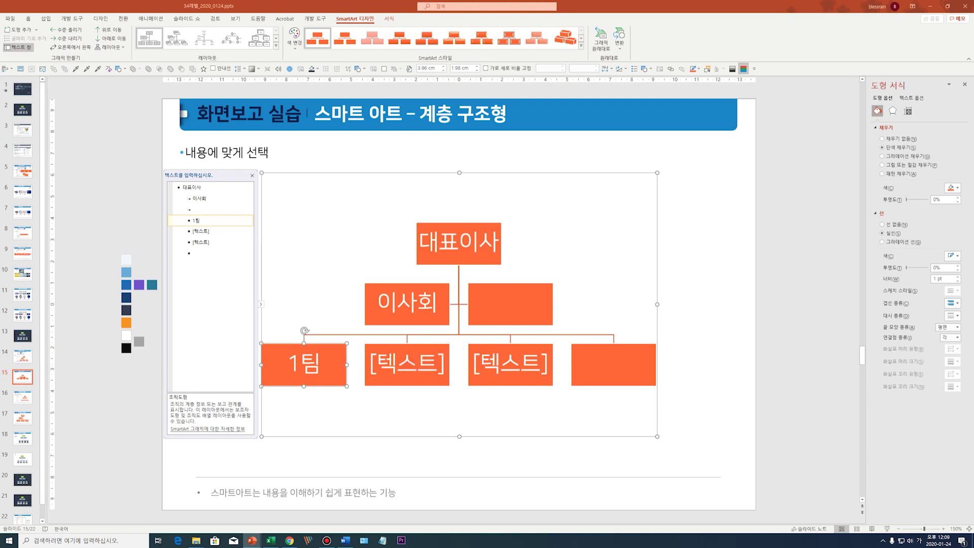
click(634, 350)
Type 1명, 2명 and 3명 as new entries after 1팀 in the text pane.
click(205, 255)
key(Return)
key(Return)
key(Return)
key(Return)
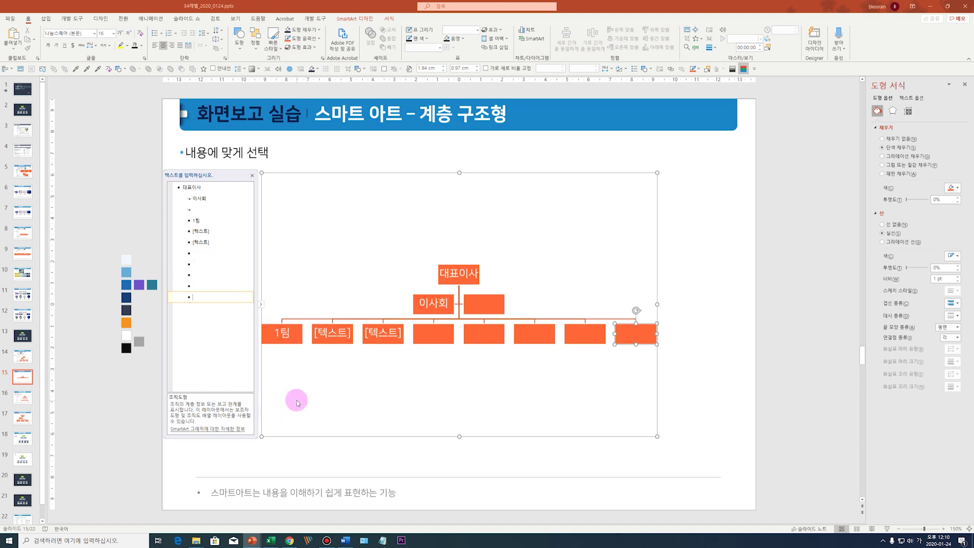
click(231, 220)
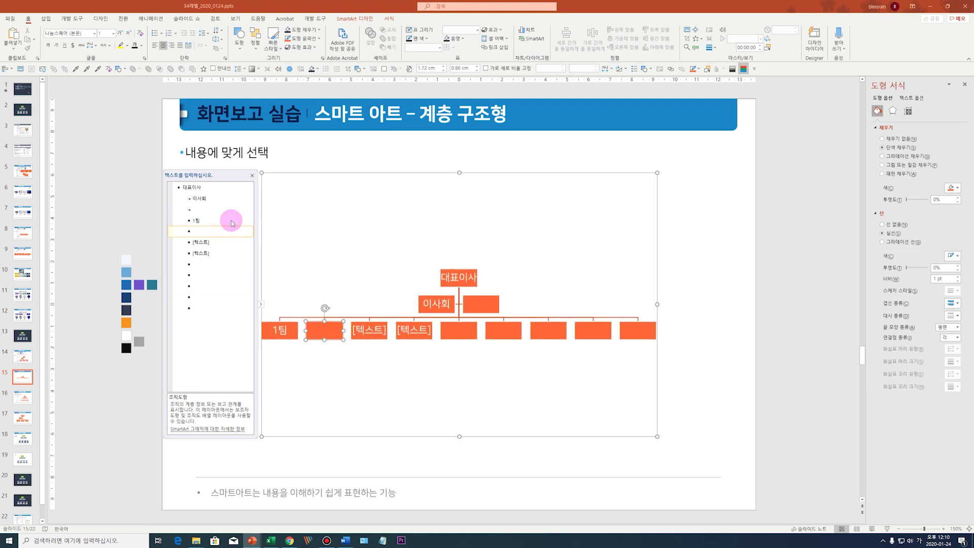
text(1명)
key(Return)
text(2명)
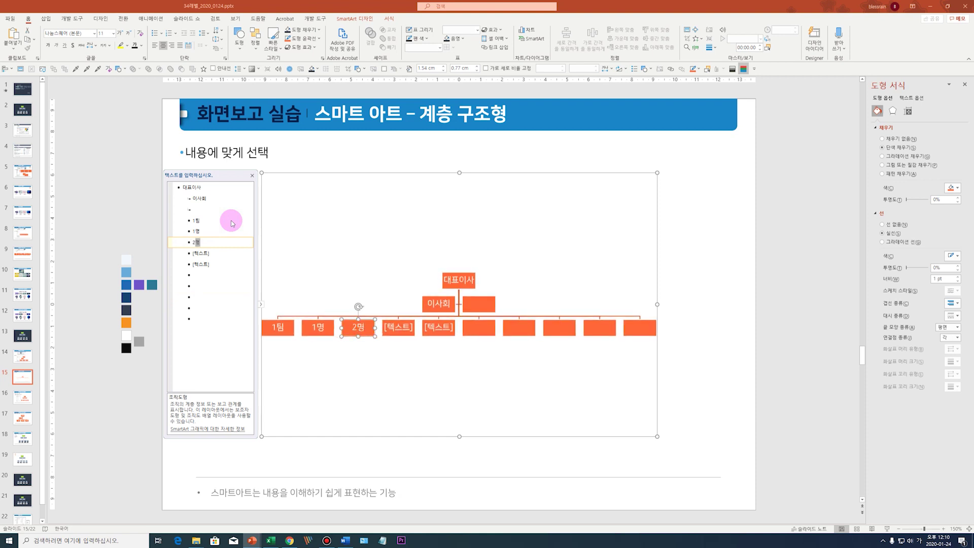
key(Return)
text(3명)
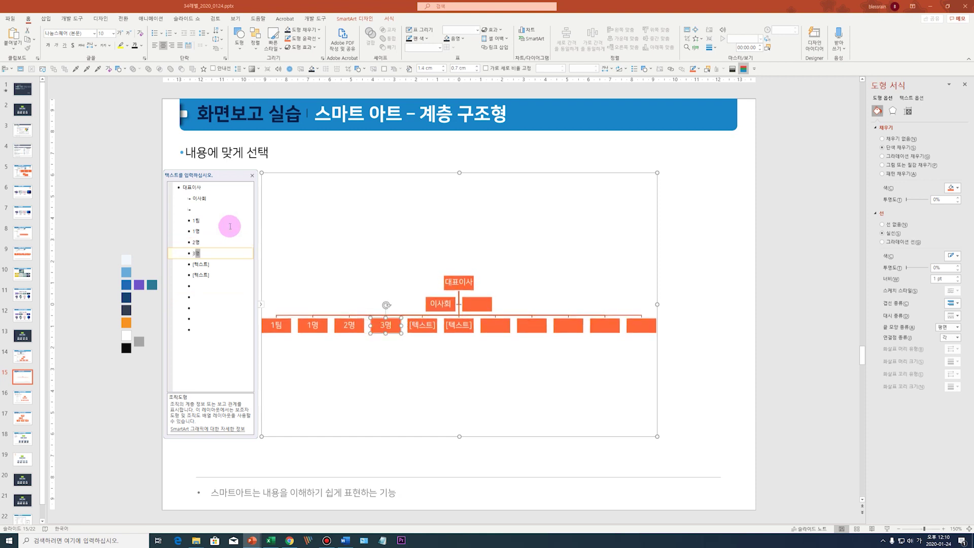
Demote 1명, 2명 and 3명 under 1팀 and delete the leftover empty boxes.
drag(217, 254, 202, 226)
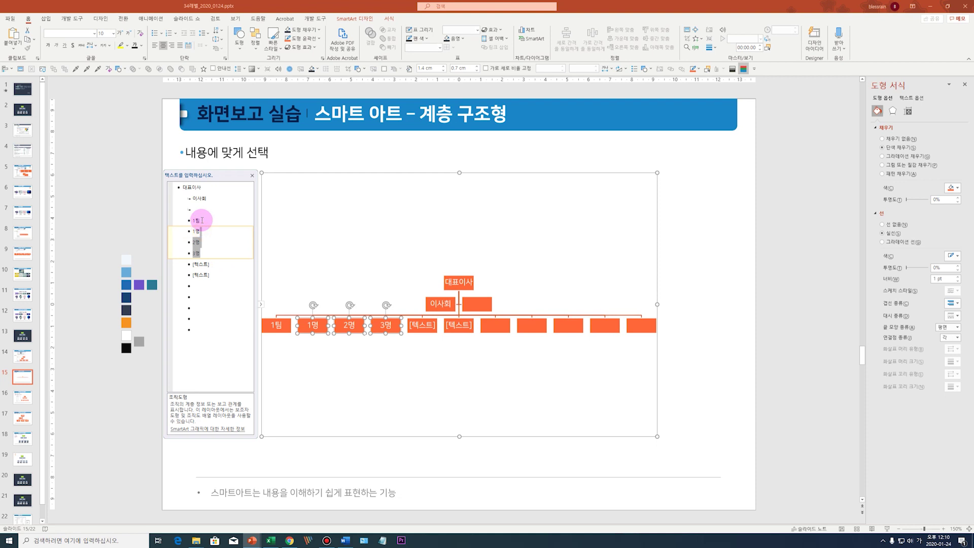
click(355, 19)
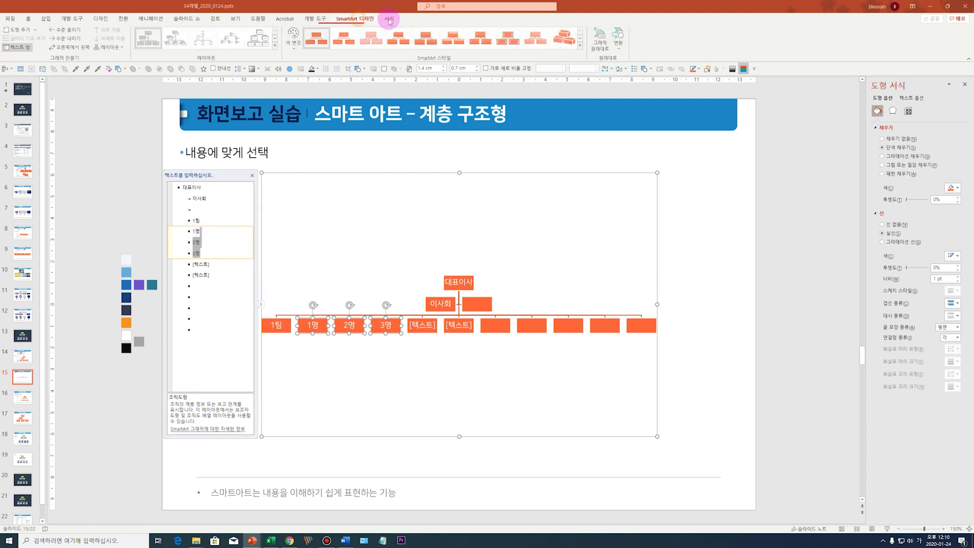
click(63, 39)
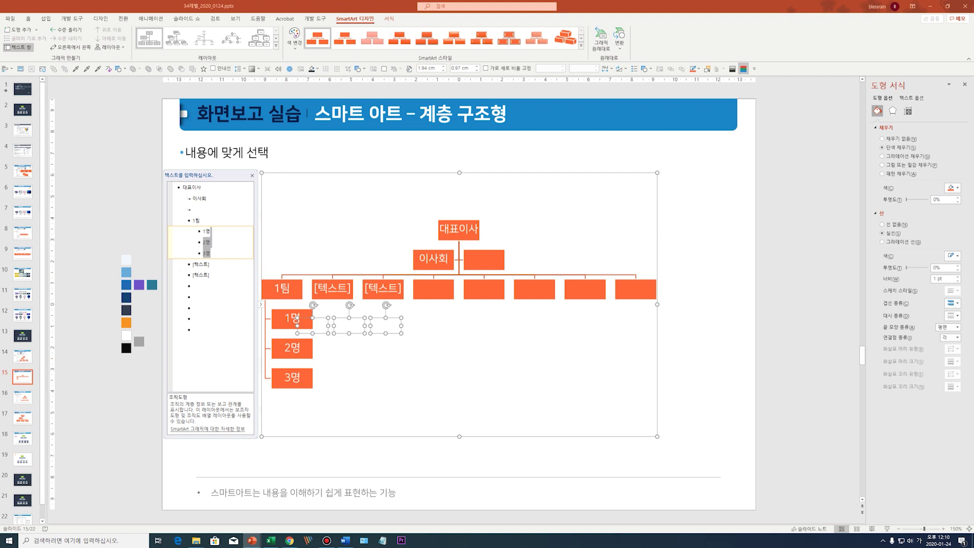
key(Delete)
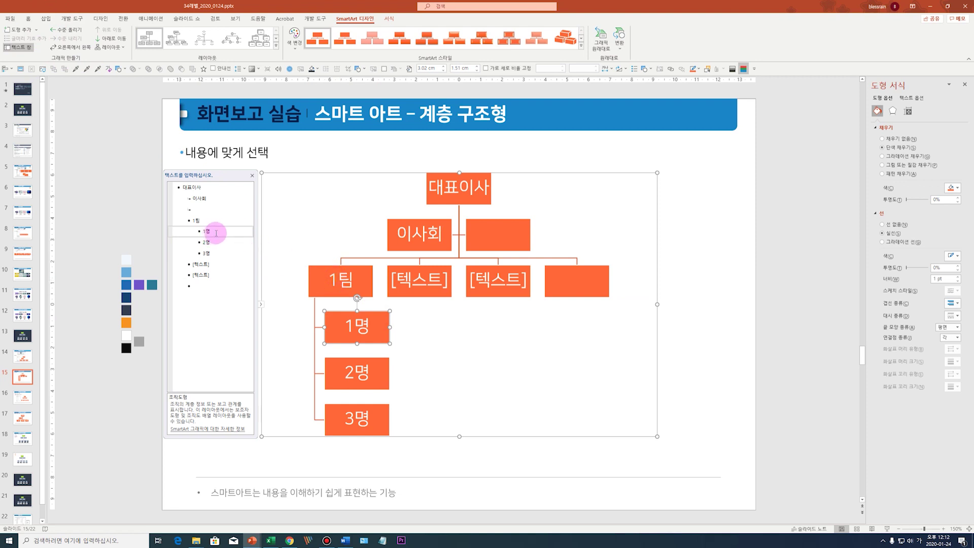
Add one empty same-level member box after 1명 under 1팀.
click(32, 30)
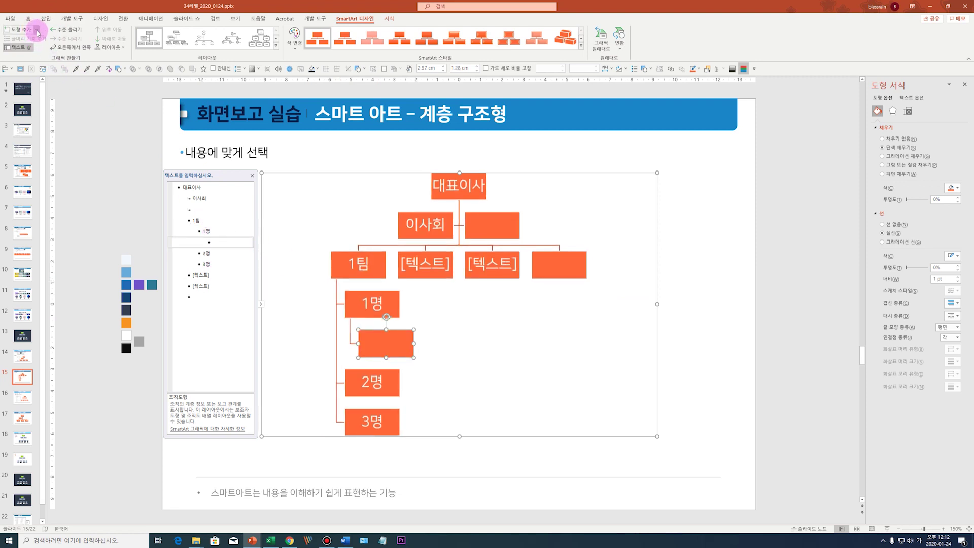
click(67, 29)
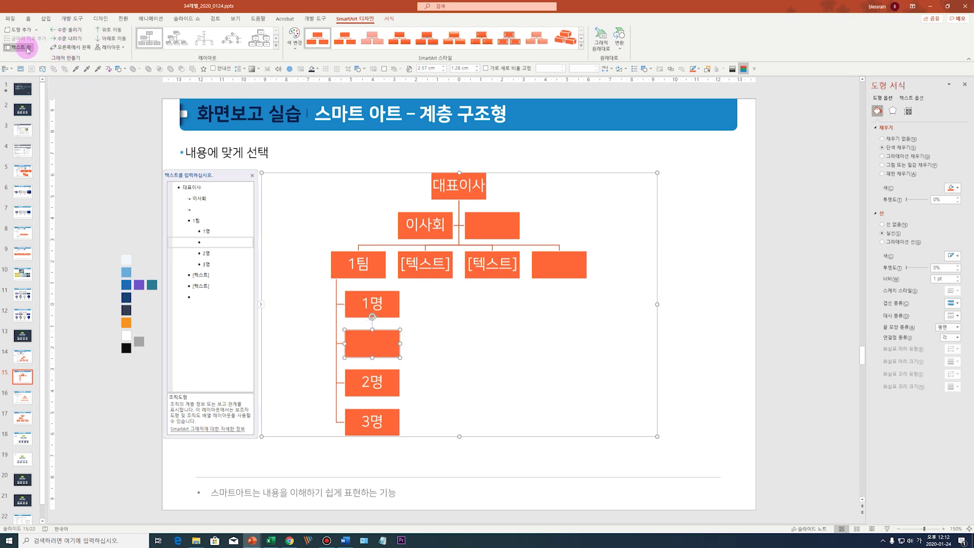
click(36, 30)
key(ctrl+z)
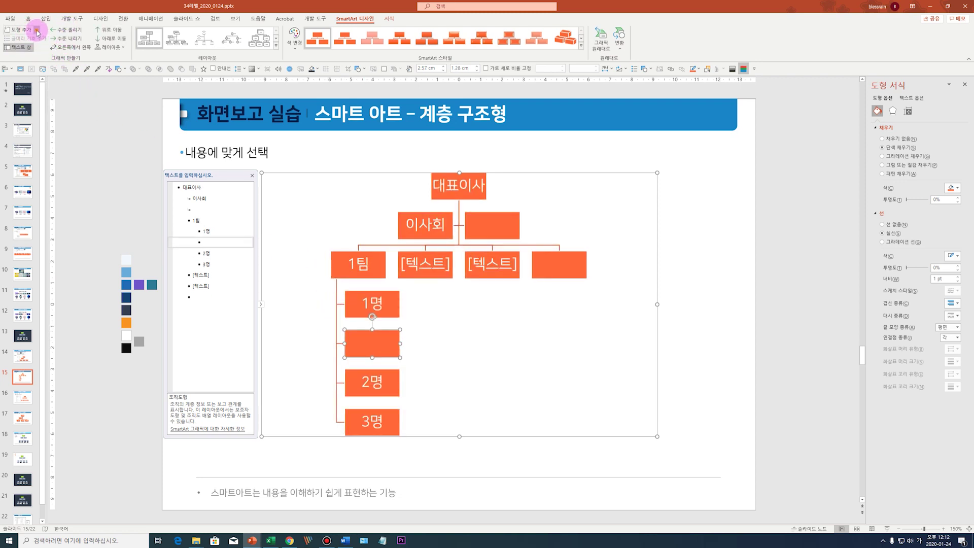
click(37, 30)
click(40, 51)
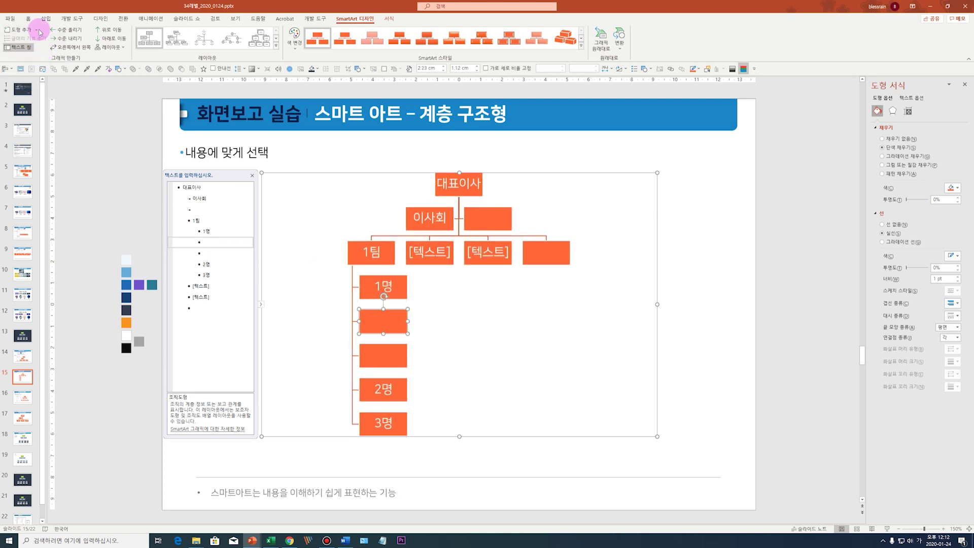
click(36, 30)
click(39, 39)
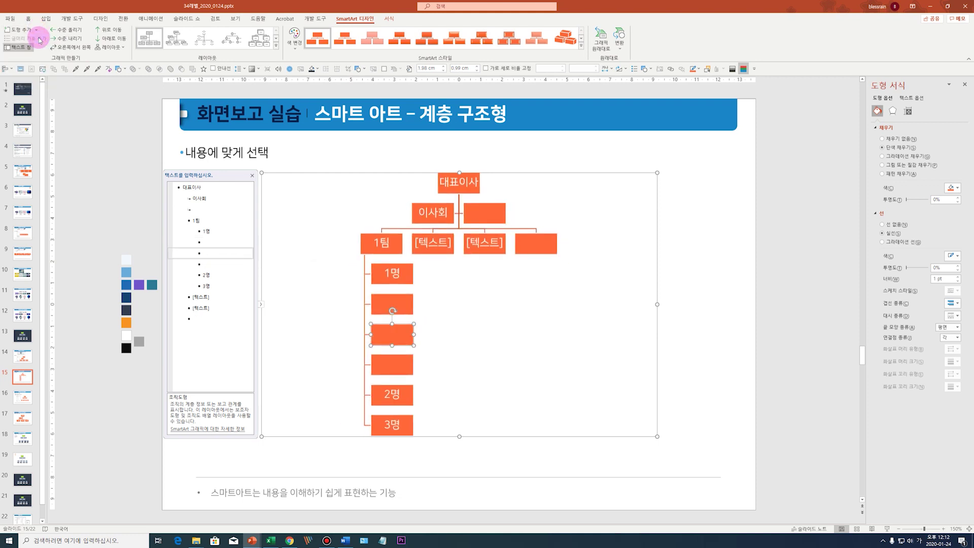
key(ctrl+z)
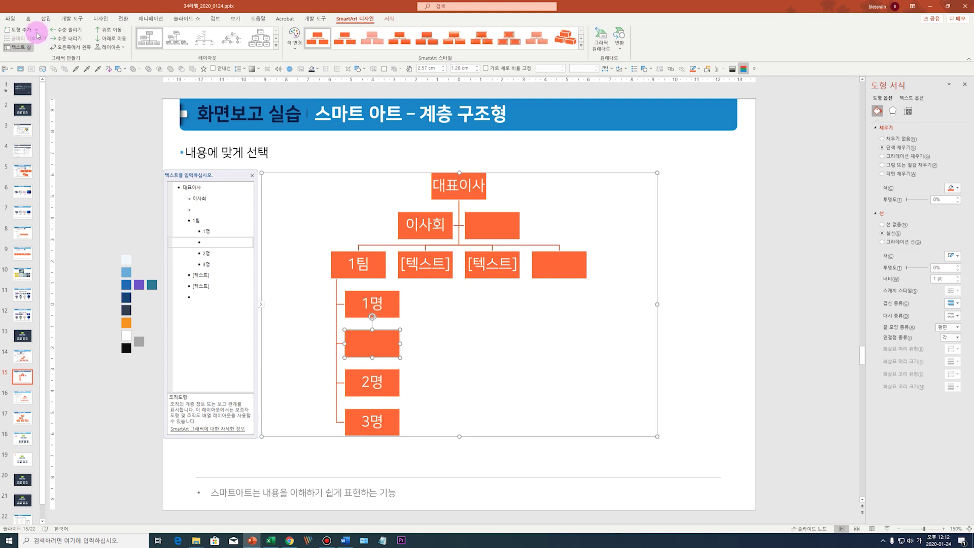
Switch the org chart to right-to-left direction.
click(37, 30)
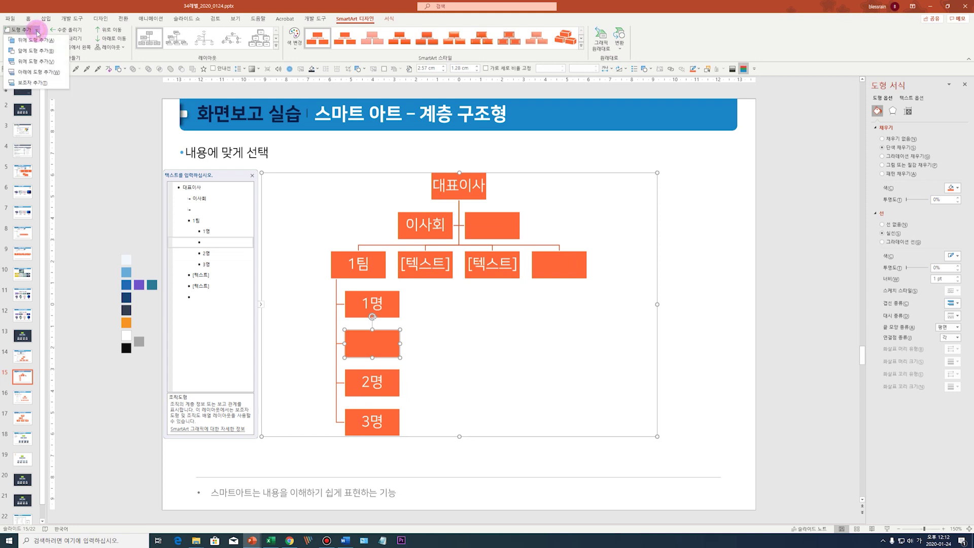
click(70, 9)
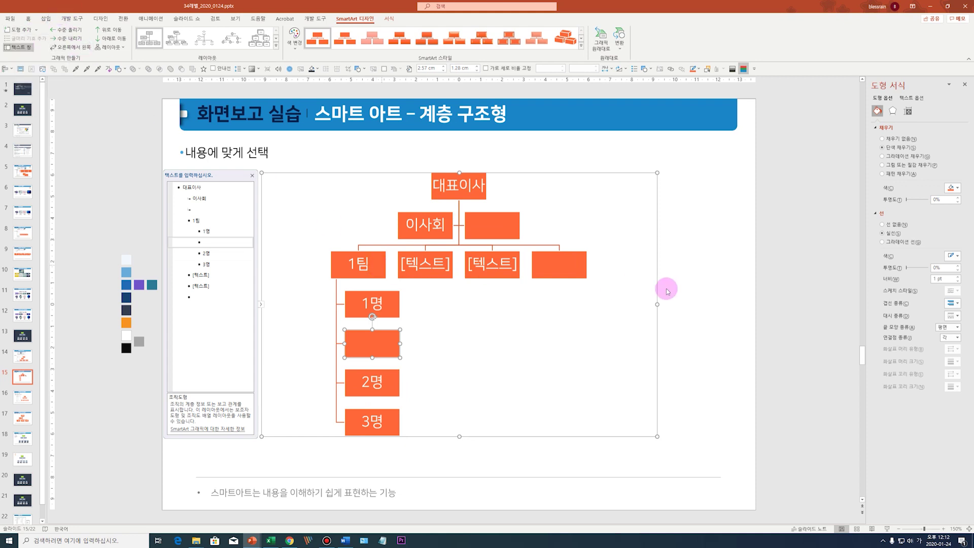
click(72, 48)
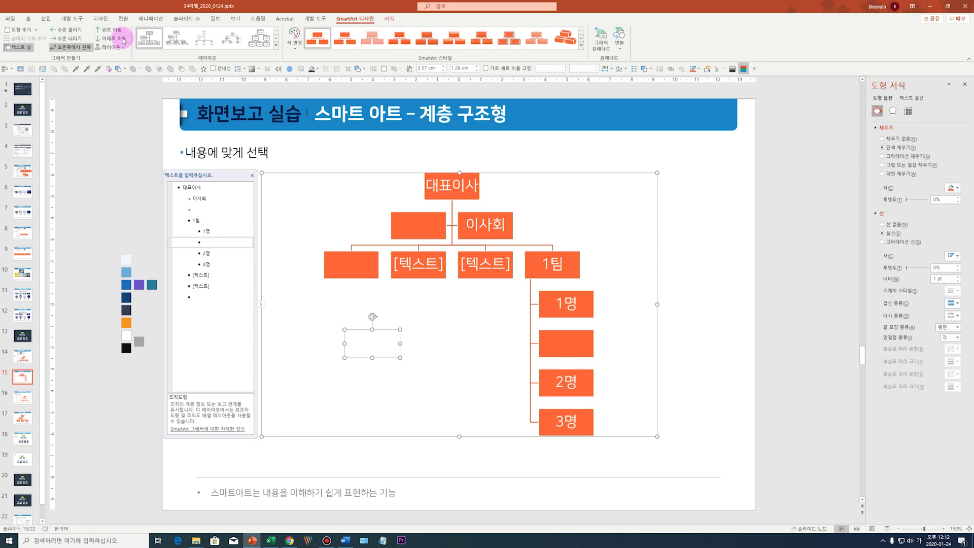
Move 1명 down below the blank box, 2명 and 3명 in 1팀's column.
click(587, 305)
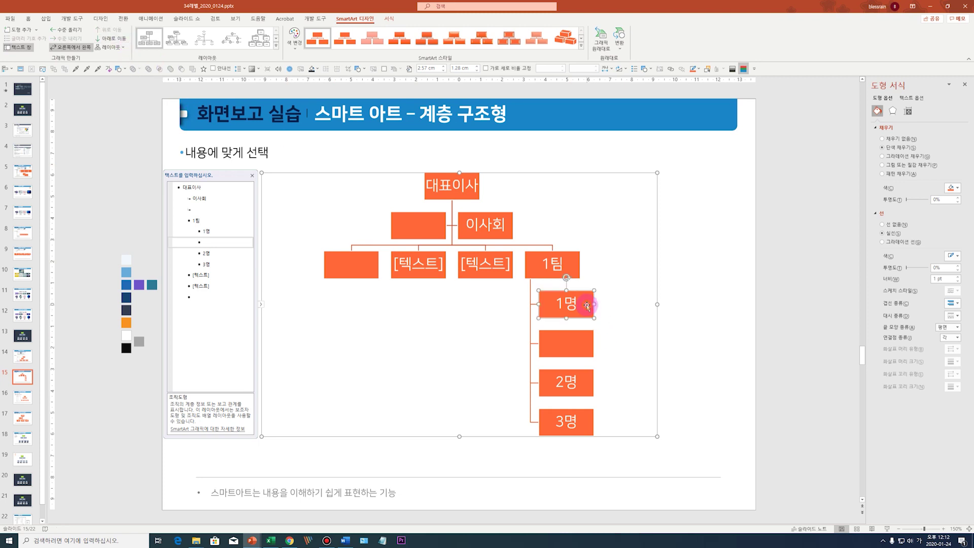
click(207, 228)
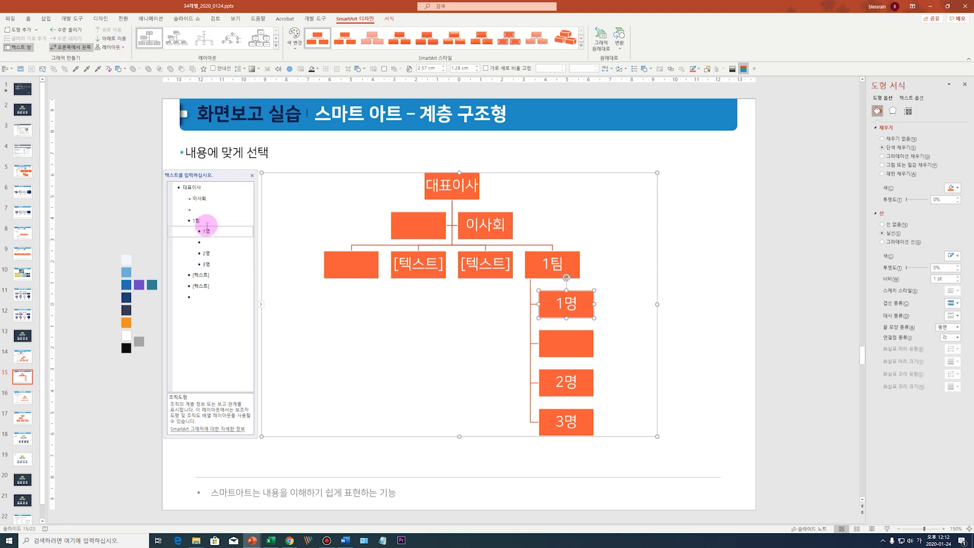
click(114, 39)
click(117, 43)
click(118, 44)
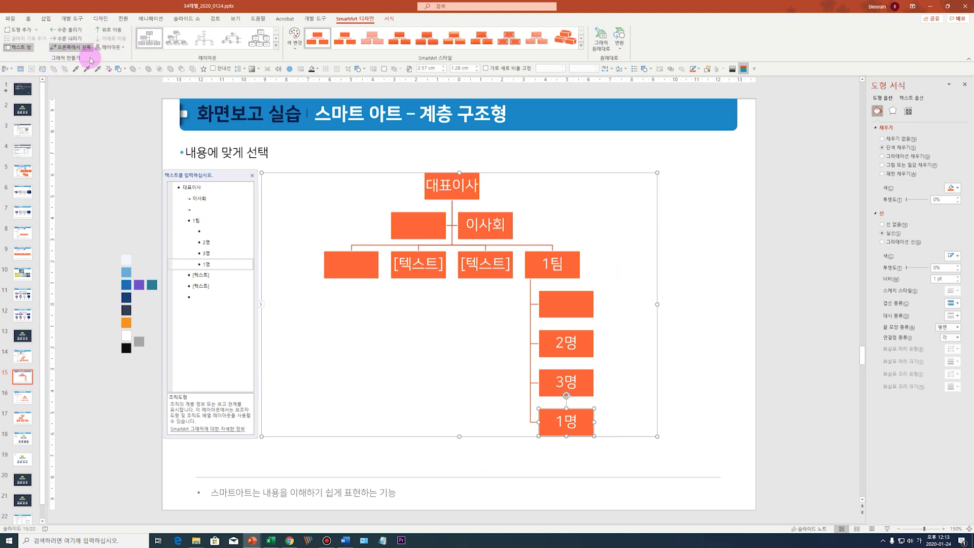
Flip the org chart back to left-to-right so 1팀 sits leftmost.
click(553, 264)
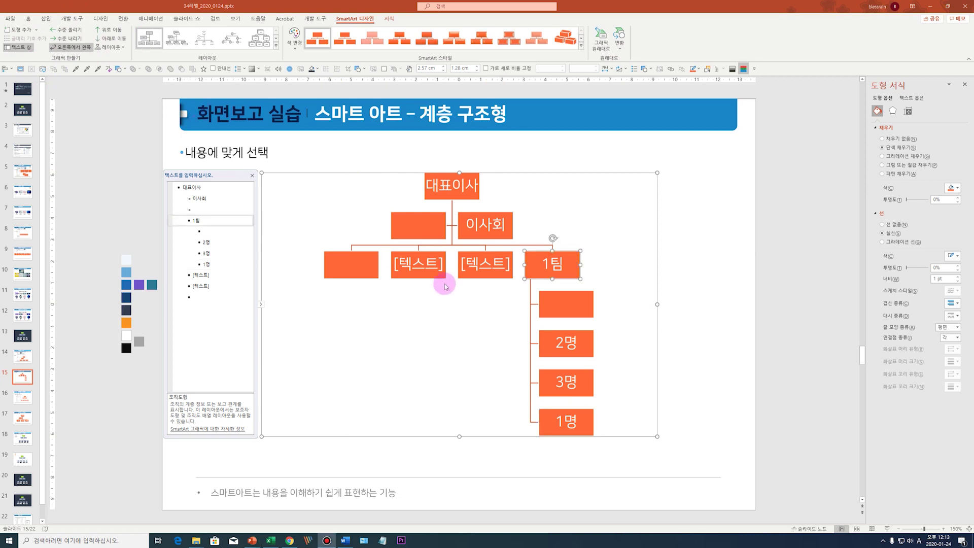
click(63, 48)
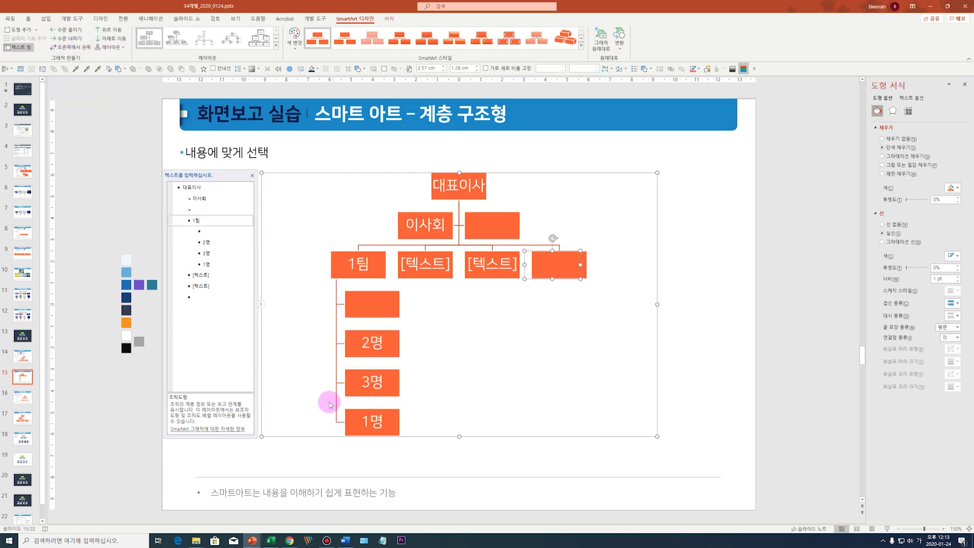
click(109, 47)
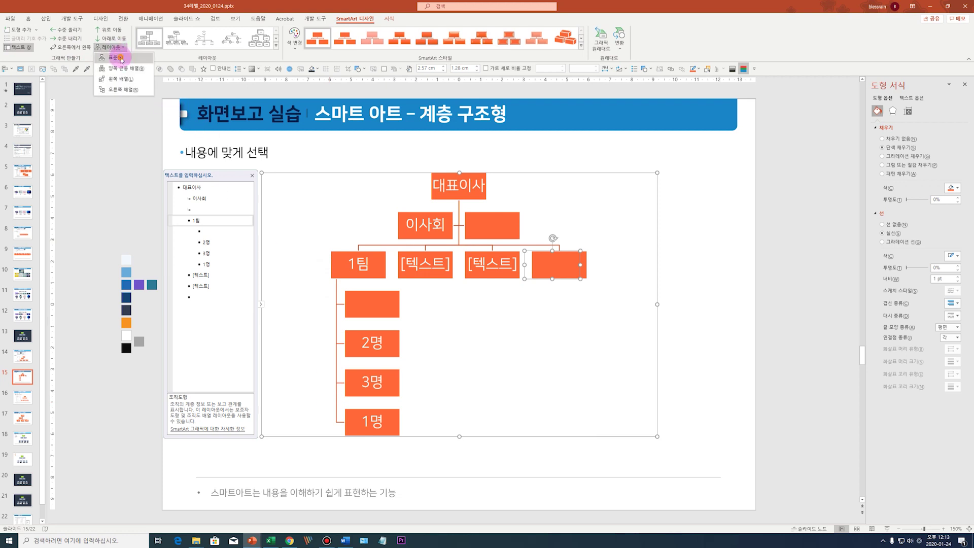
Try Both, Left Hanging and Right Hanging for 1팀's members, then restore the standard stack.
click(121, 60)
click(120, 48)
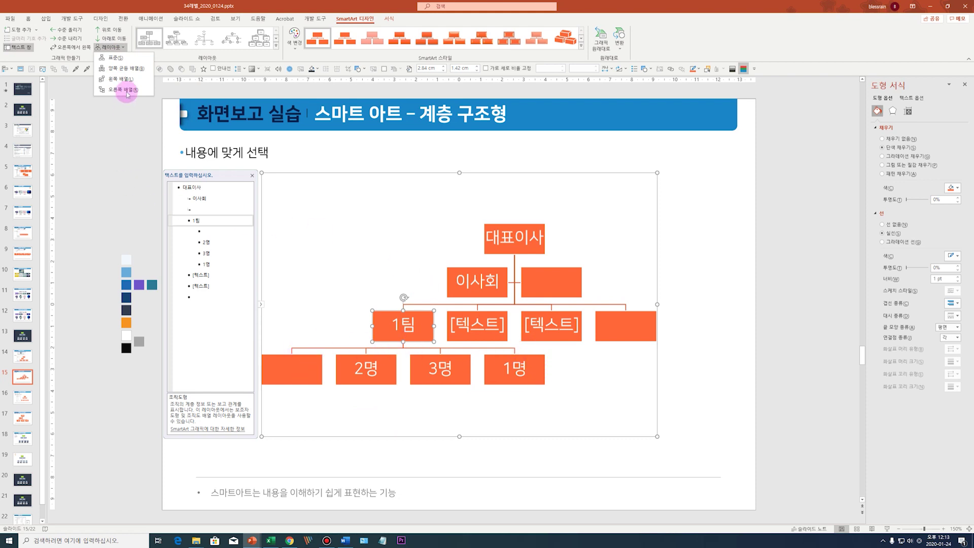
click(130, 69)
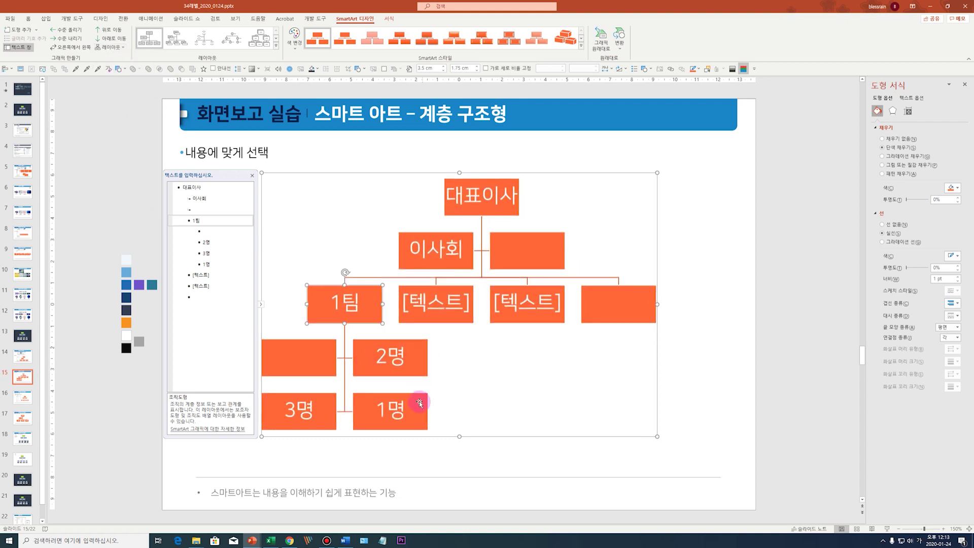
click(122, 47)
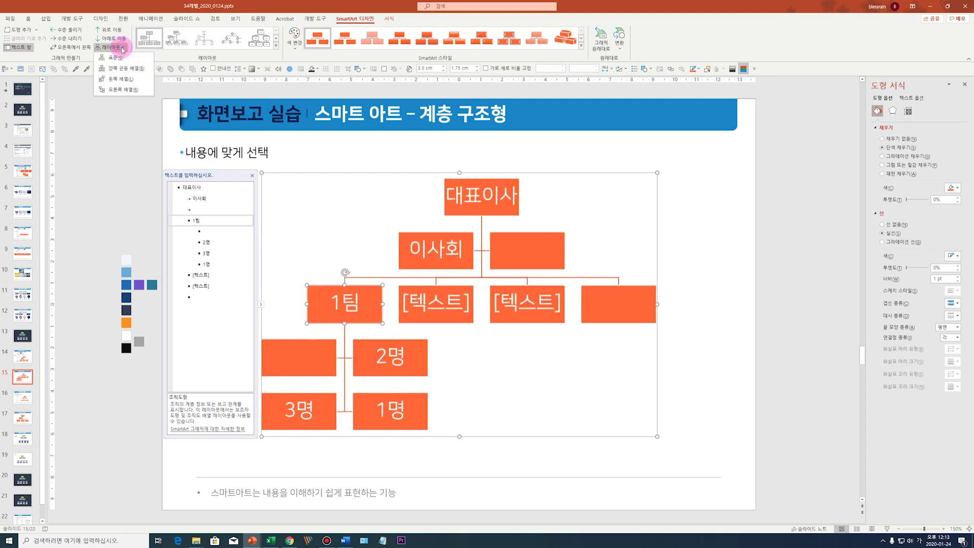
click(121, 79)
click(123, 51)
click(124, 89)
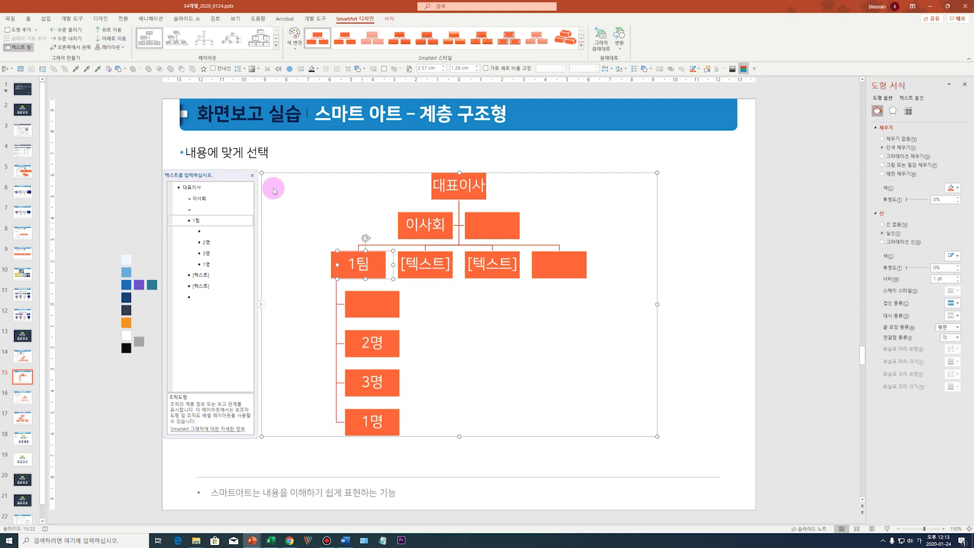
click(123, 47)
click(124, 61)
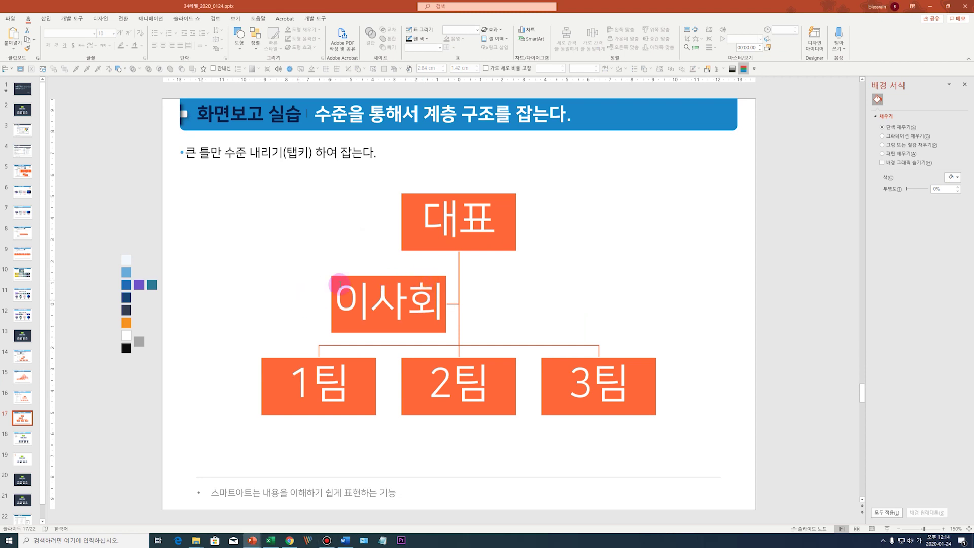
Add 감사 after 이사회 and 4팀 after 3팀 in the org chart.
click(332, 284)
click(226, 200)
key(Return)
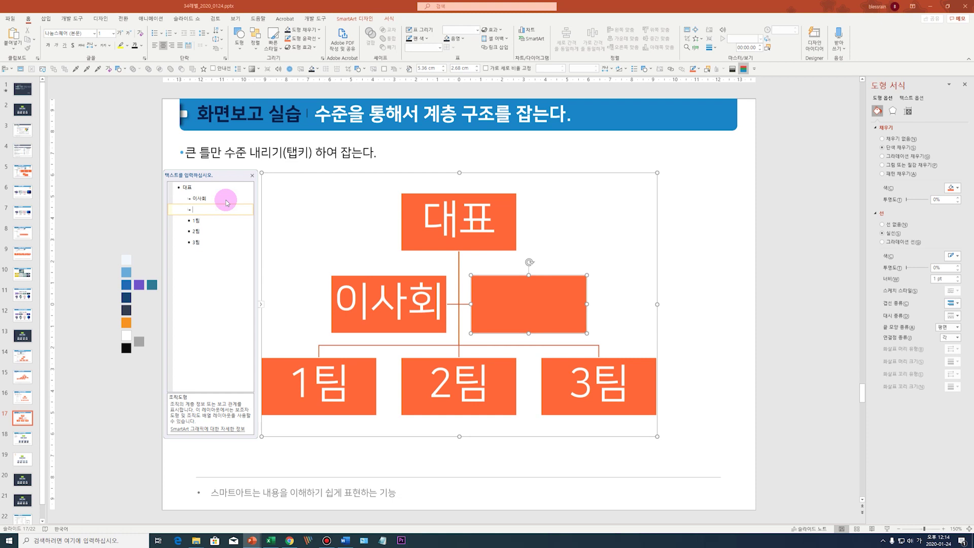
text(감사)
click(223, 248)
key(Return)
text(4팀)
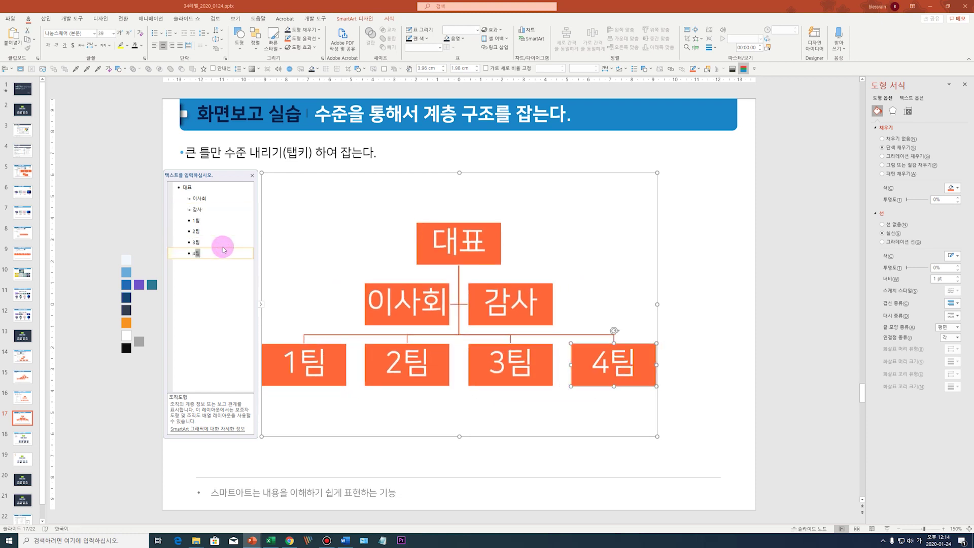
Deselect the chart, check slide 13's finished org chart, and return to slide 17.
click(743, 311)
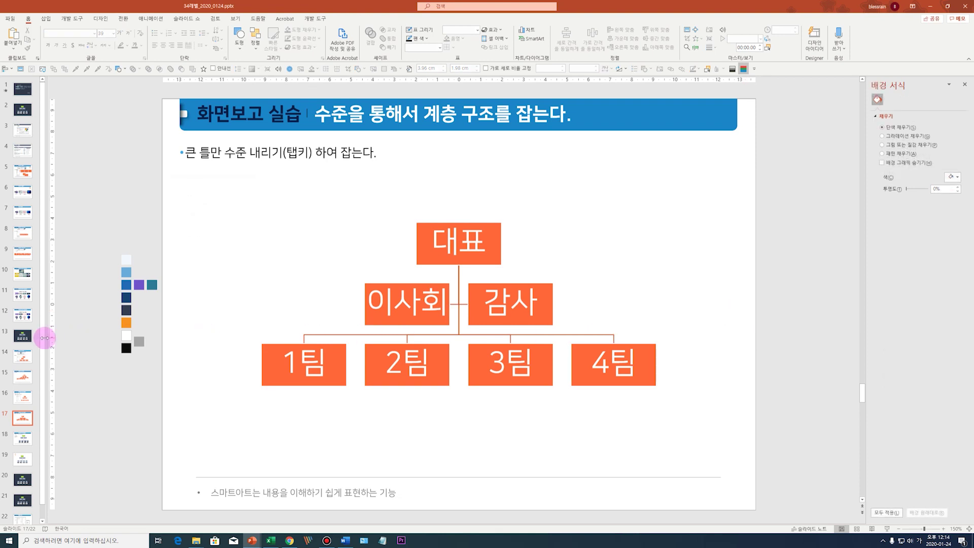
click(22, 337)
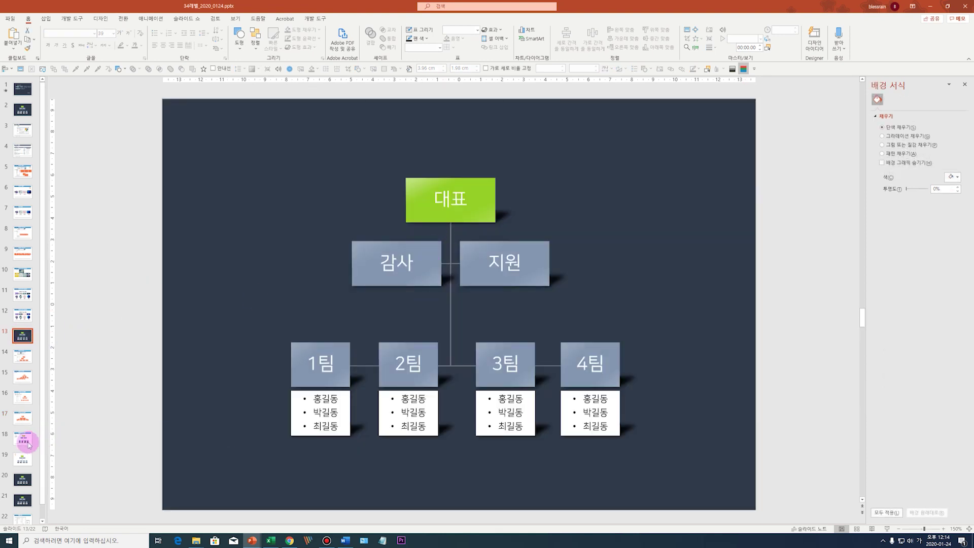
click(22, 417)
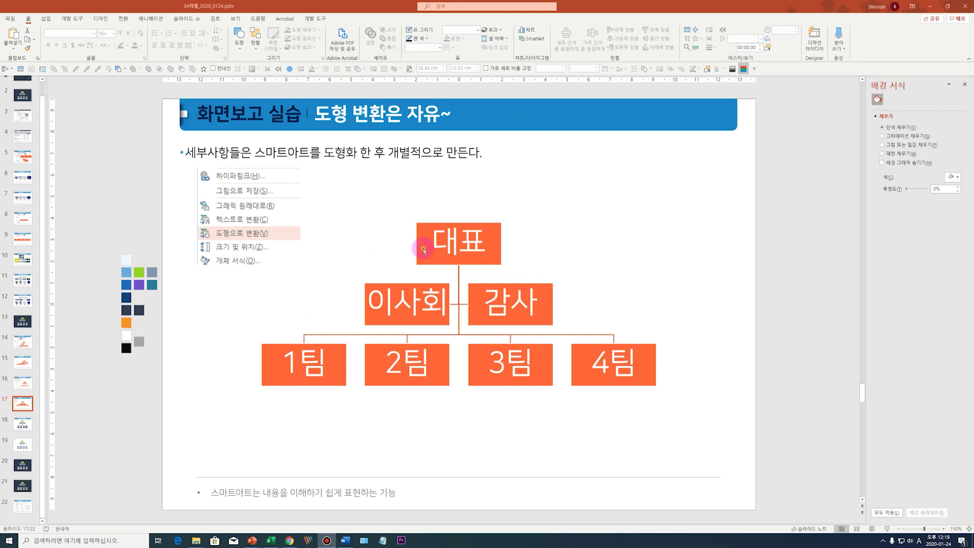
click(420, 230)
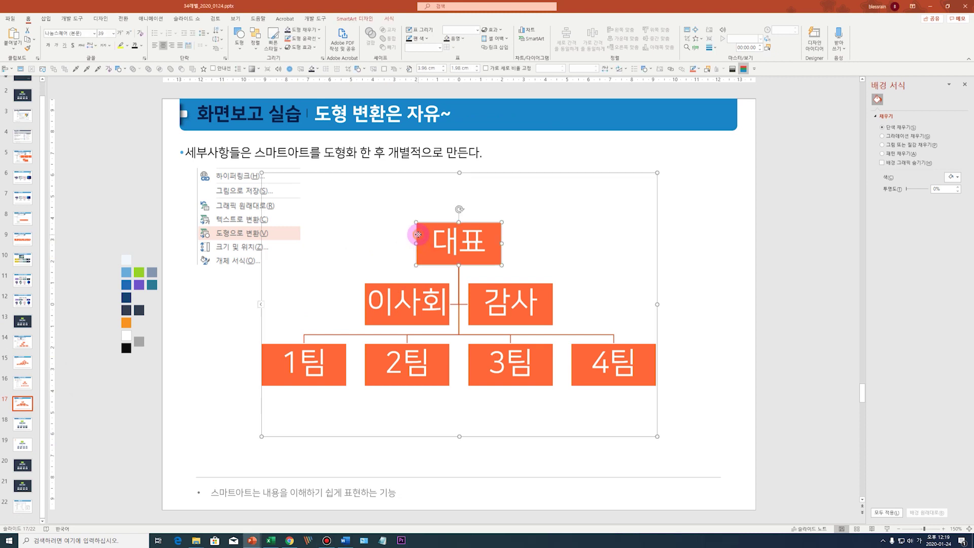
click(420, 172)
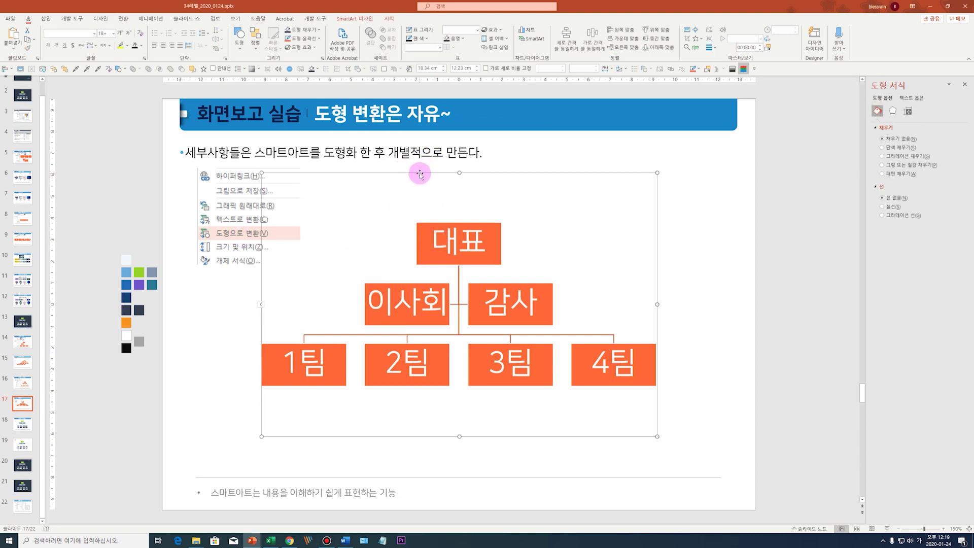
right_click(420, 174)
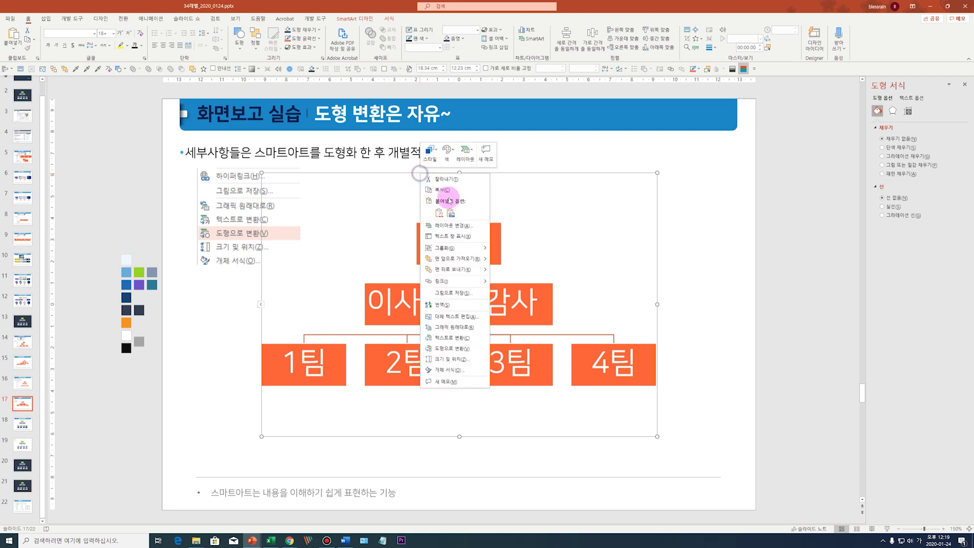
click(468, 348)
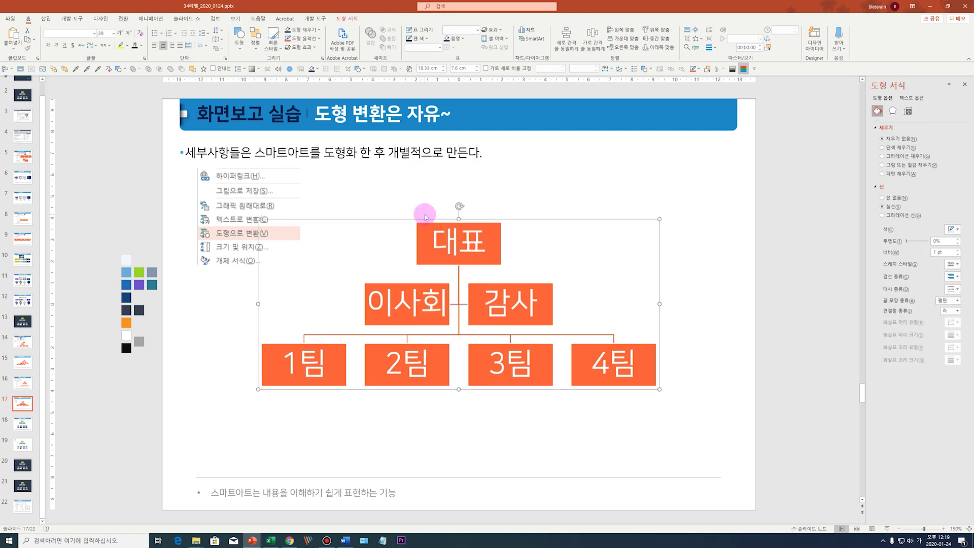
key(ctrl+z)
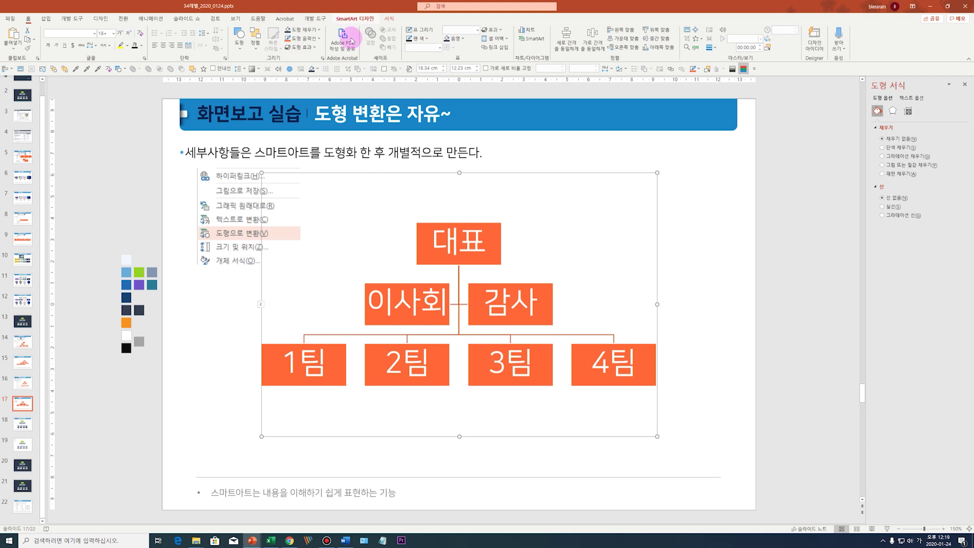
right_click(422, 174)
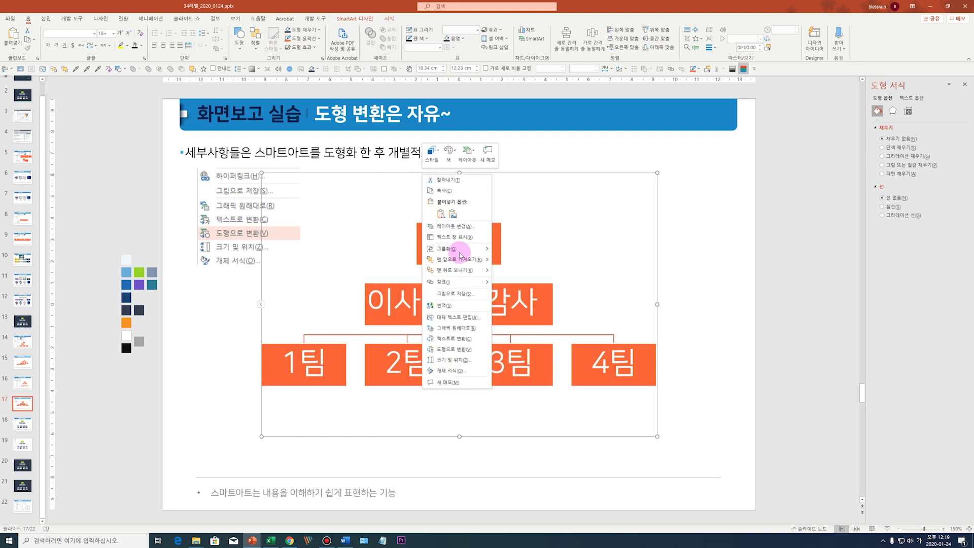
click(468, 350)
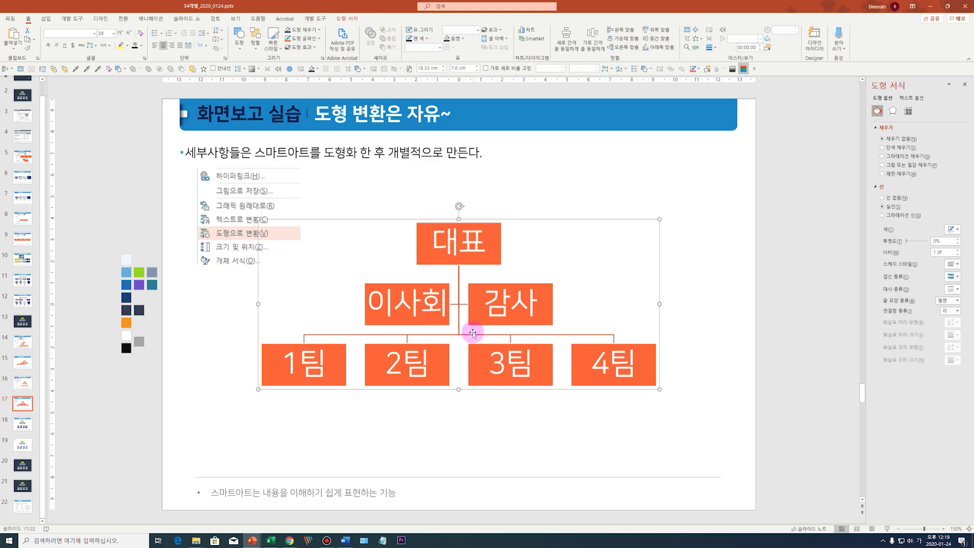
key(ctrl+z)
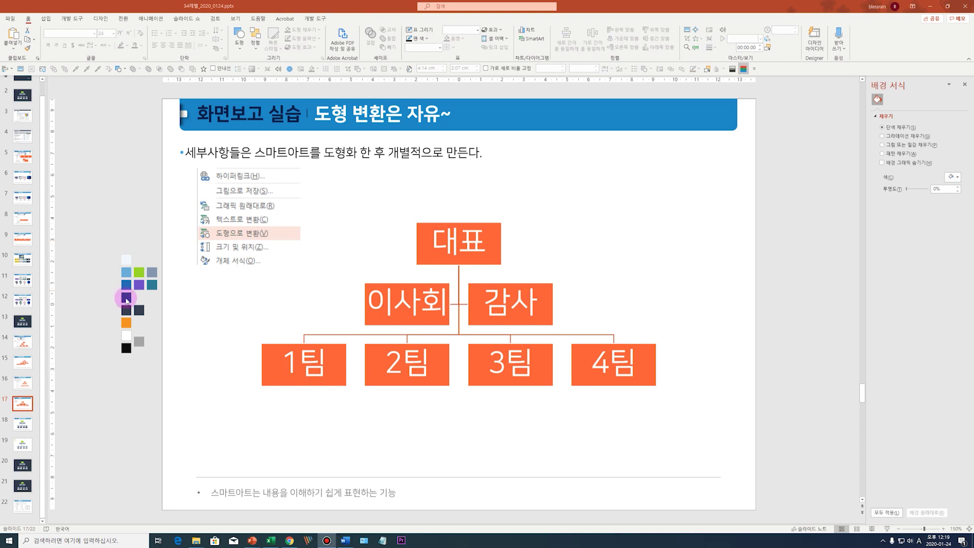
Set the 대표 box text to 24 pt.
mouse_move(735, 212)
mouse_down()
mouse_move(291, 398)
mouse_move(239, 404)
mouse_up()
click(449, 241)
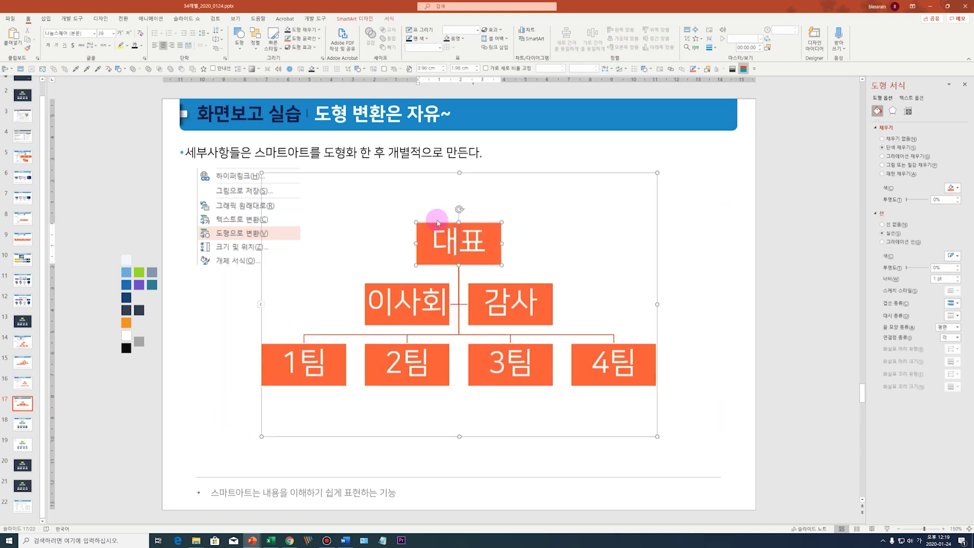
click(434, 222)
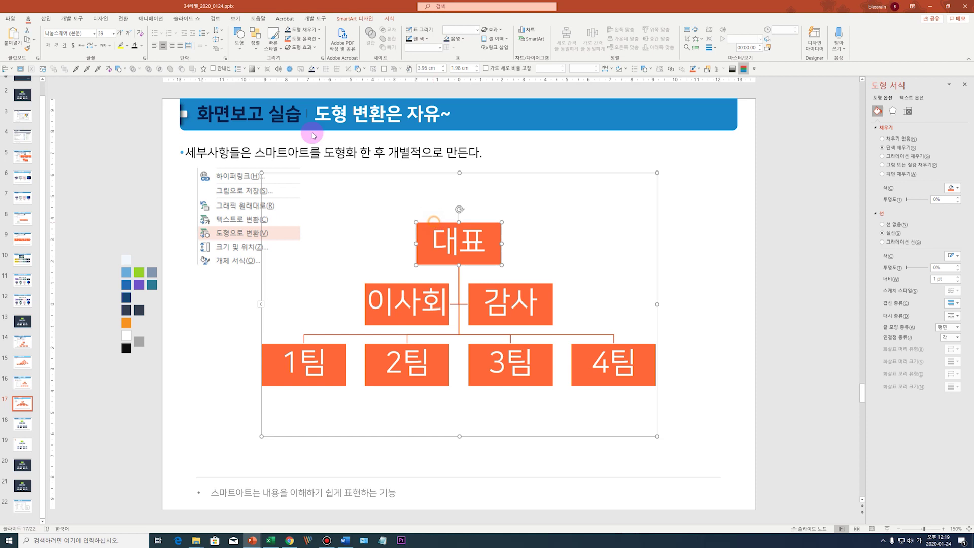
click(108, 34)
text(24)
key(Return)
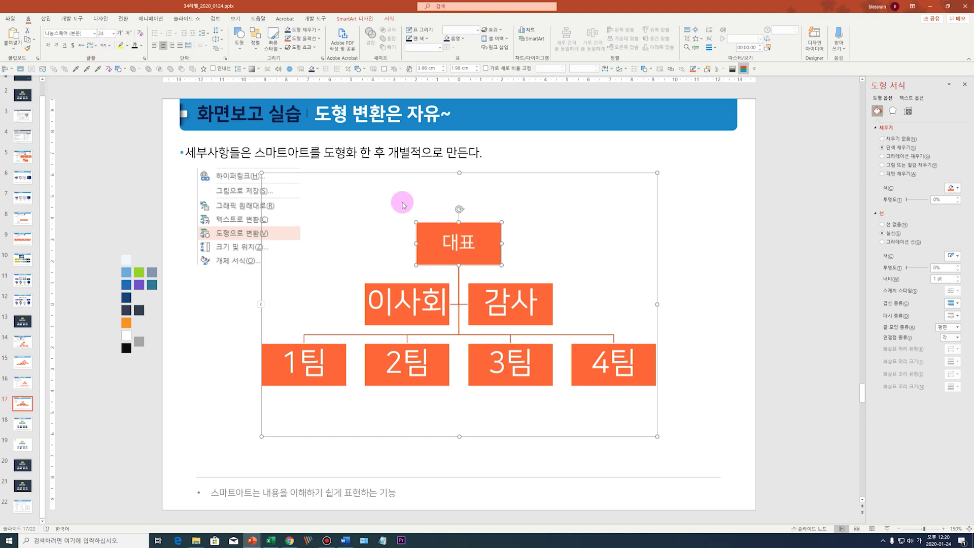
Apply the same 24 pt text size to 이사회, 감사 and the team boxes.
click(401, 292)
shift+click(492, 282)
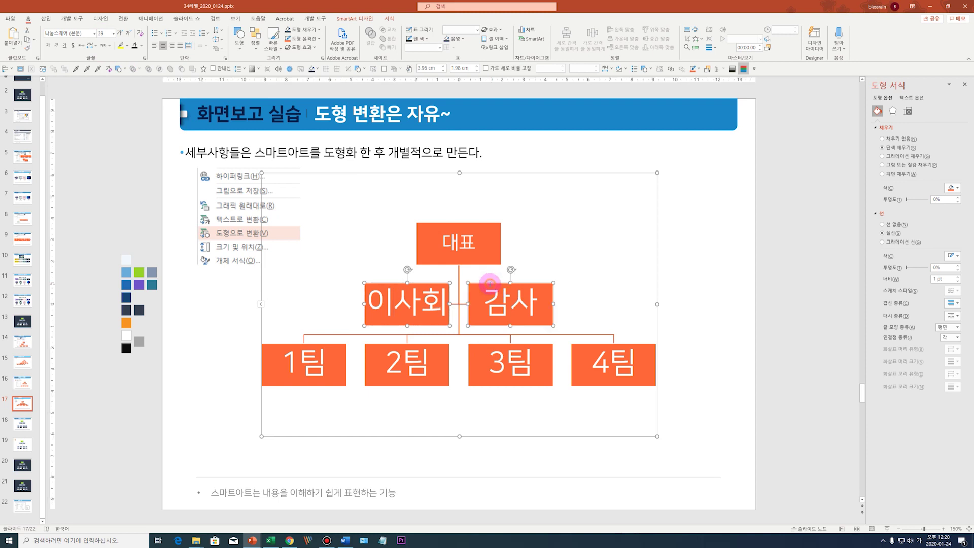
key(F4)
click(300, 364)
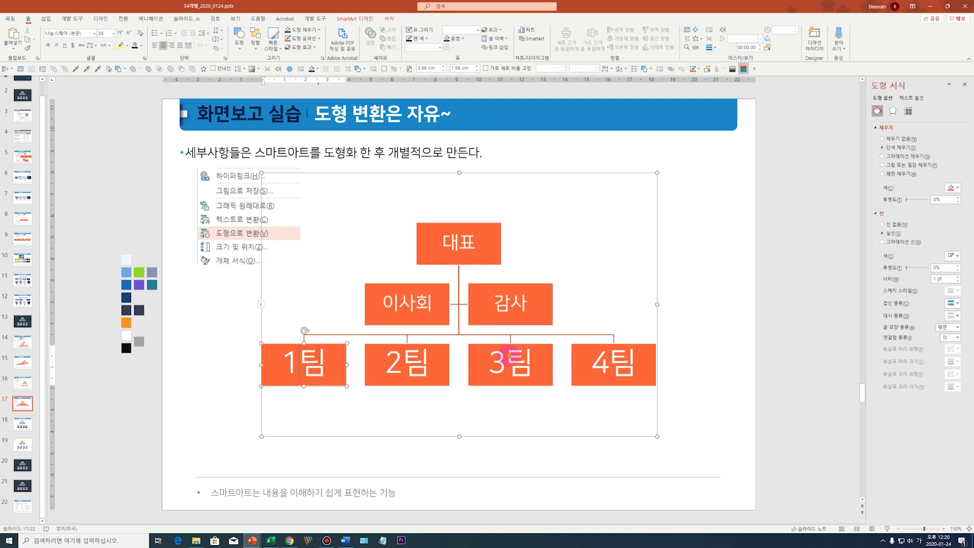
click(387, 348)
shift+click(337, 348)
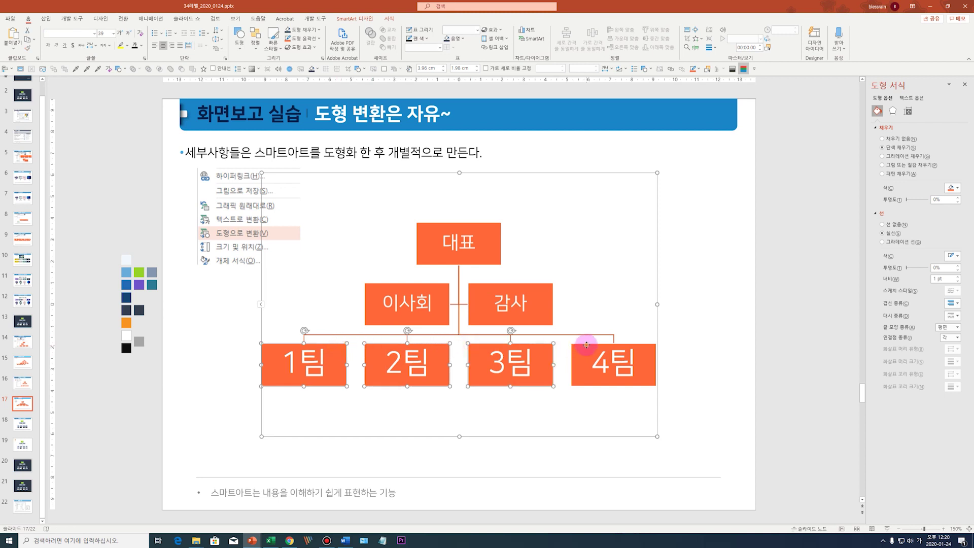
key(ctrl+z)
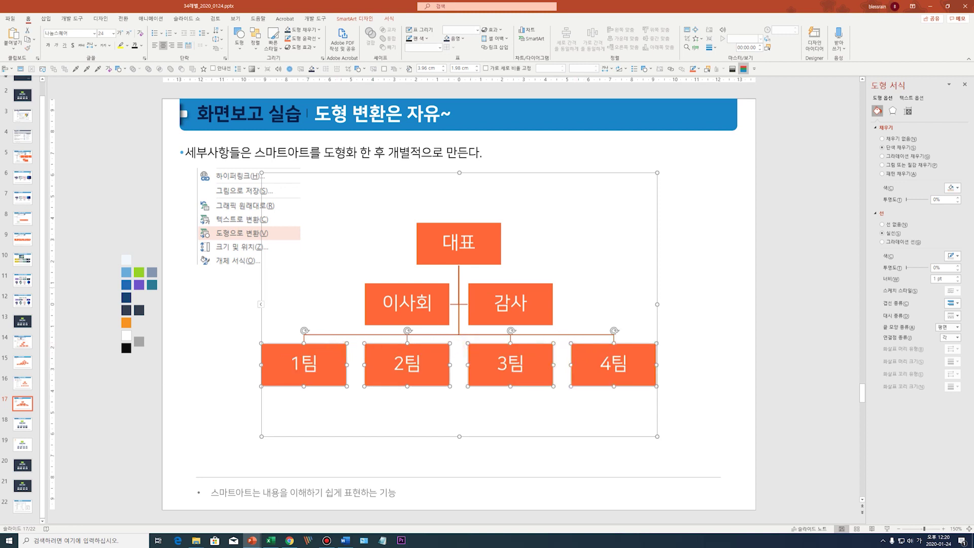
Fill all seven org-chart boxes, 대표 through 4팀, with grey-blue.
click(426, 259)
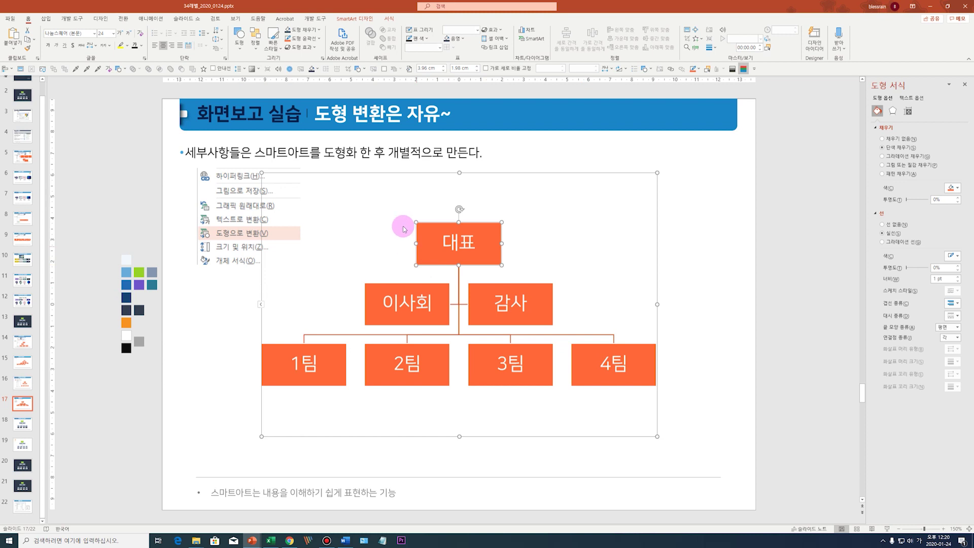
click(381, 173)
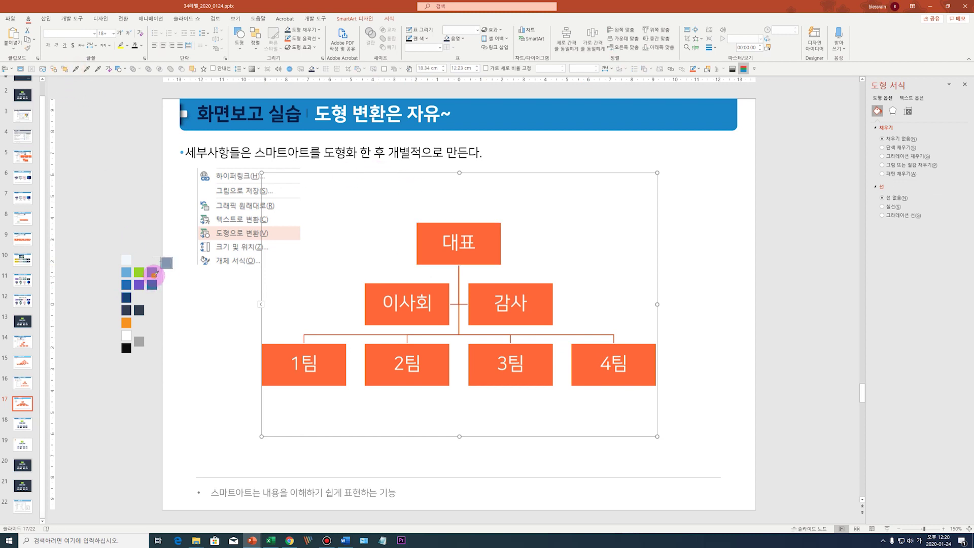
click(431, 251)
shift+click(422, 292)
shift+click(502, 297)
shift+click(315, 369)
shift+click(403, 366)
shift+click(499, 366)
shift+click(586, 366)
drag(186, 276, 424, 245)
click(424, 236)
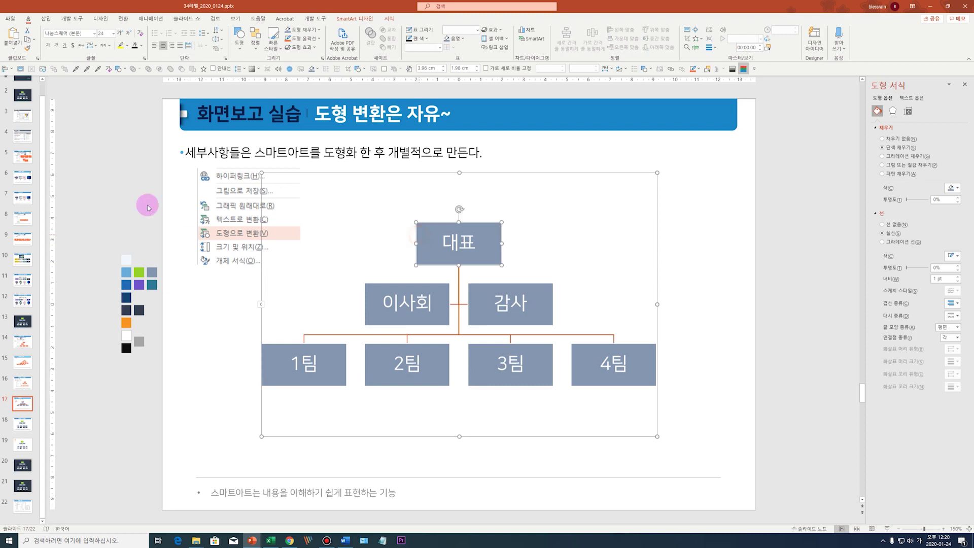
Eyedropper the green swatch onto the 대표 box and deselect the diagram.
click(75, 69)
click(144, 272)
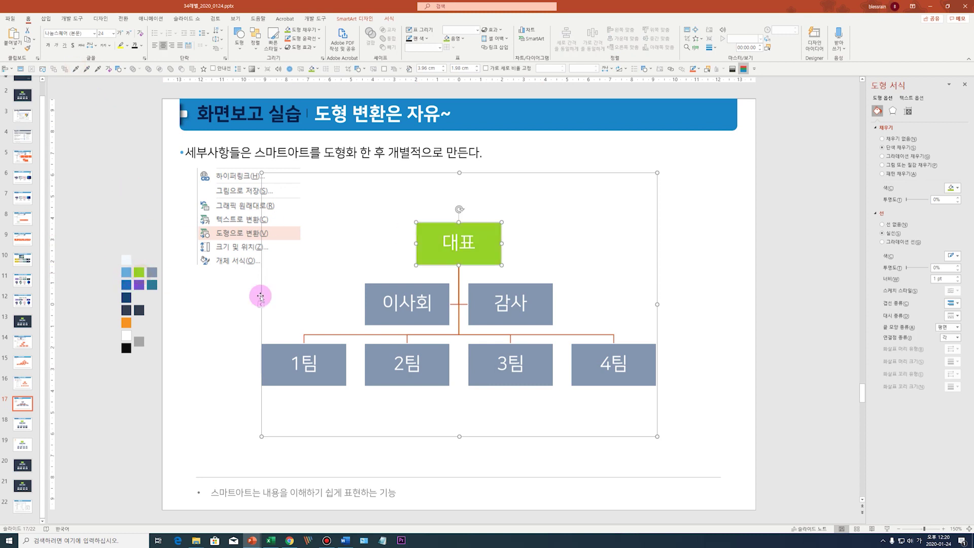
click(458, 288)
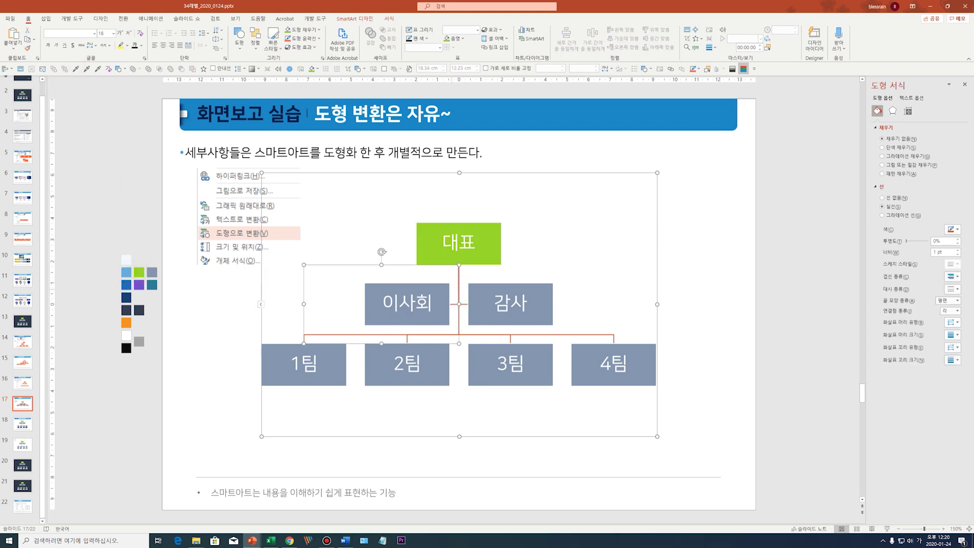
key(Escape)
key(Escape)
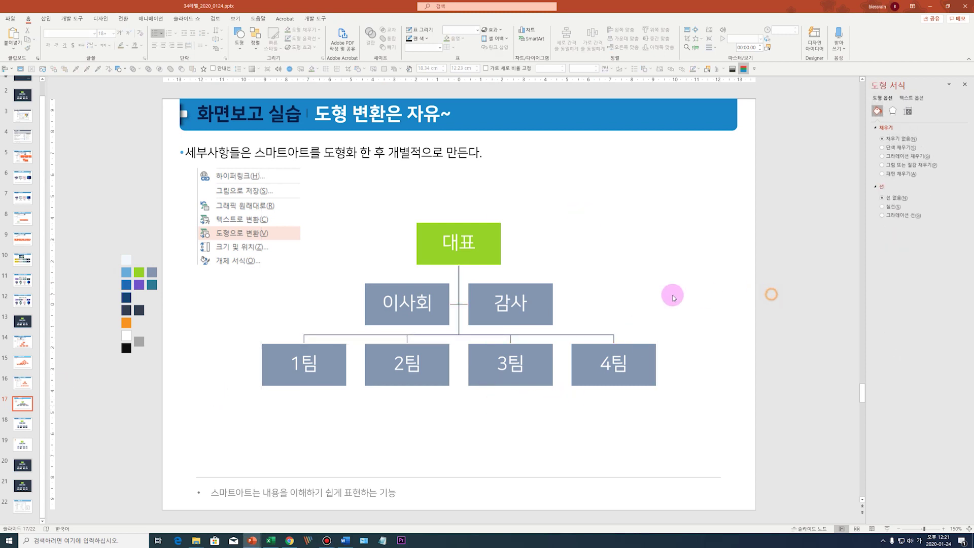
Paste the member-list box under 1팀 and size it to 1팀's width.
key(ctrl+v)
drag(285, 416, 260, 415)
drag(347, 416, 346, 416)
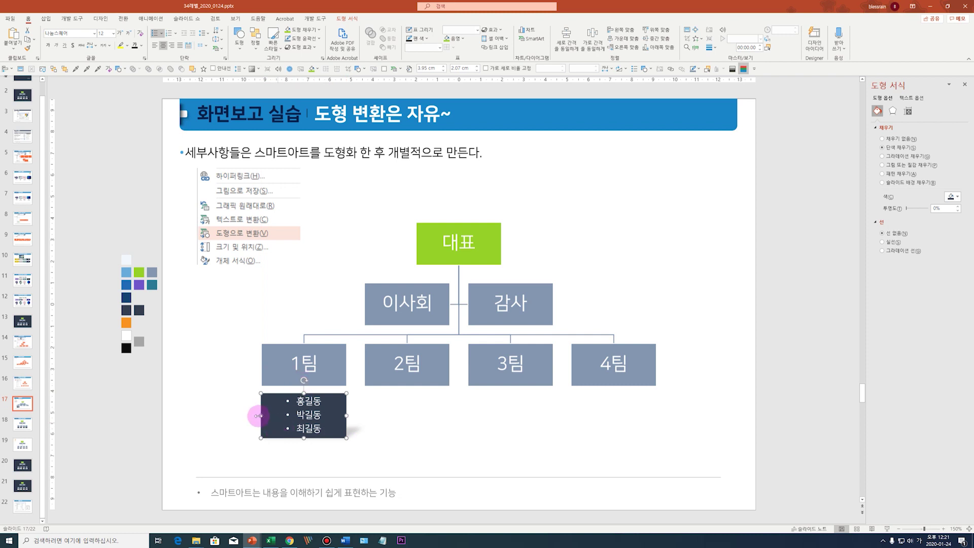
drag(260, 415, 261, 415)
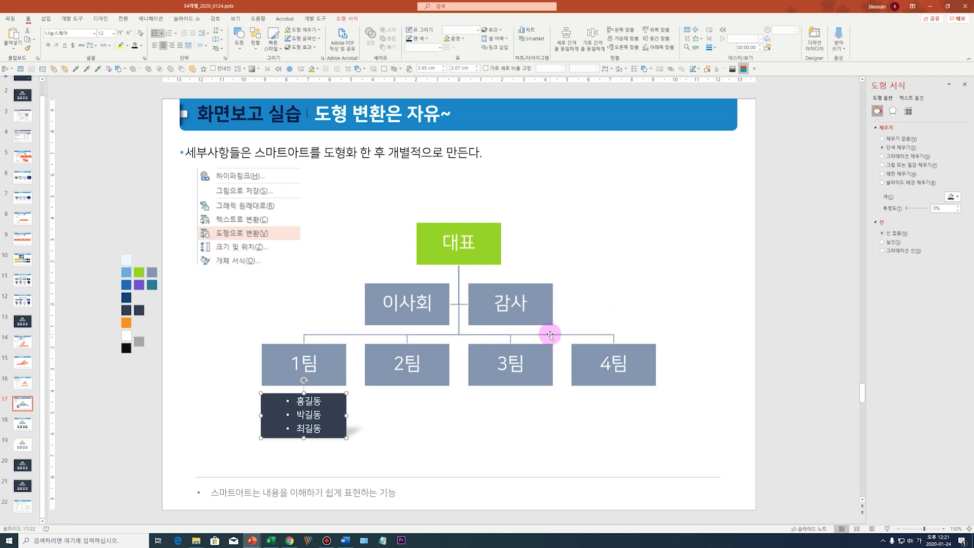
Fill the 2팀 box with orange.
click(457, 247)
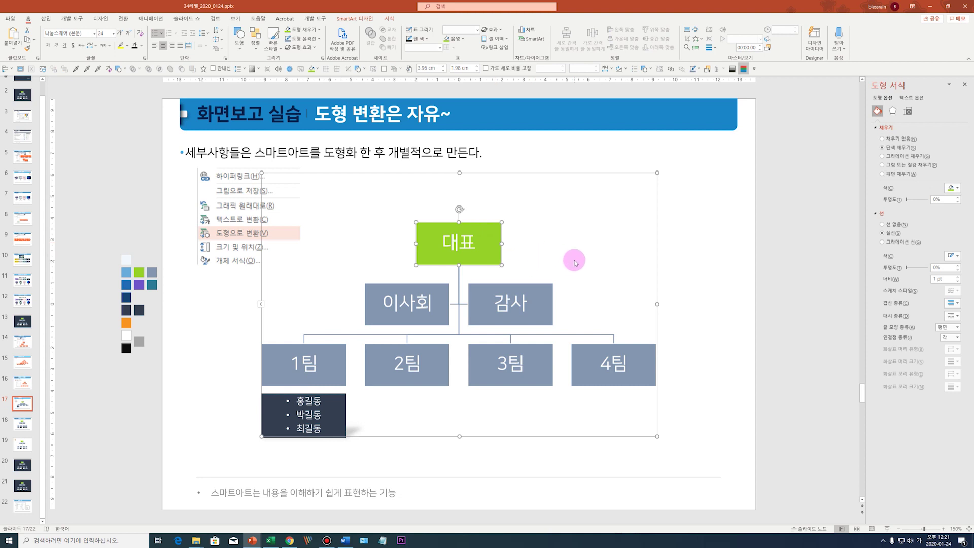
click(435, 367)
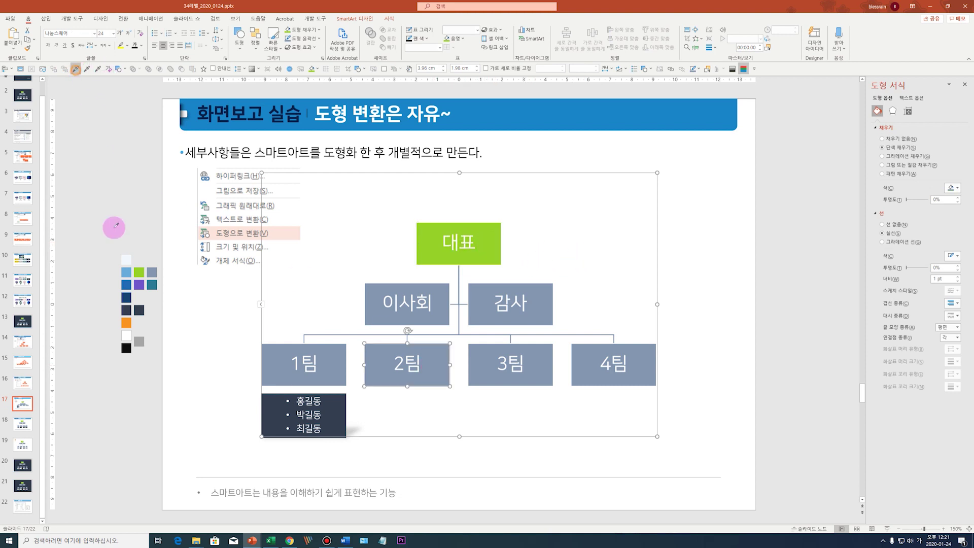
click(126, 323)
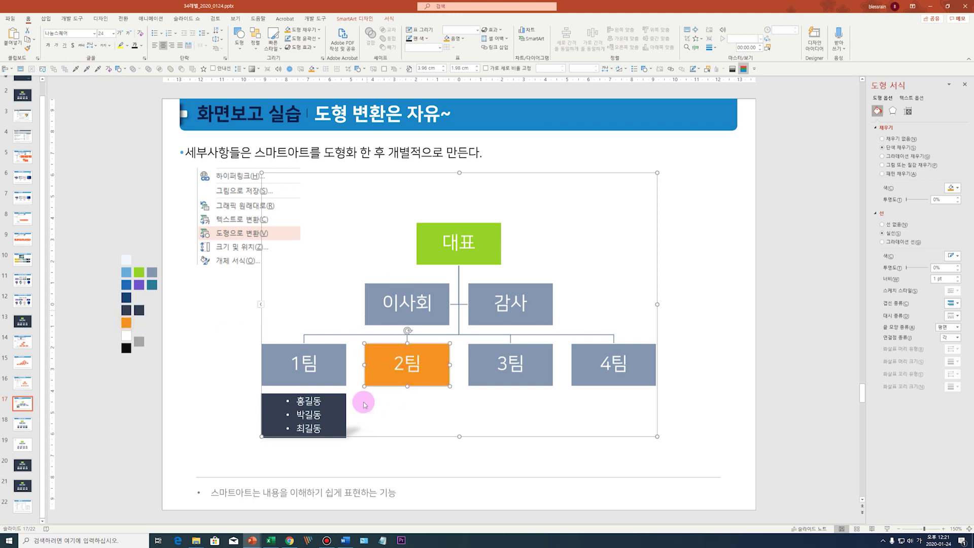
Copy the member-list box under 2팀, 3팀 and 4팀.
drag(328, 413, 440, 420)
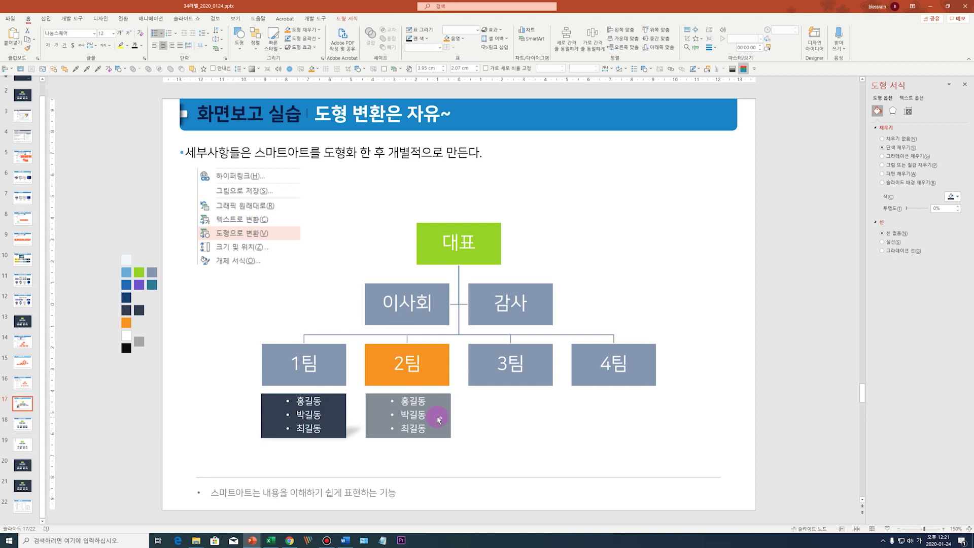
shift+click(329, 435)
drag(329, 435, 539, 438)
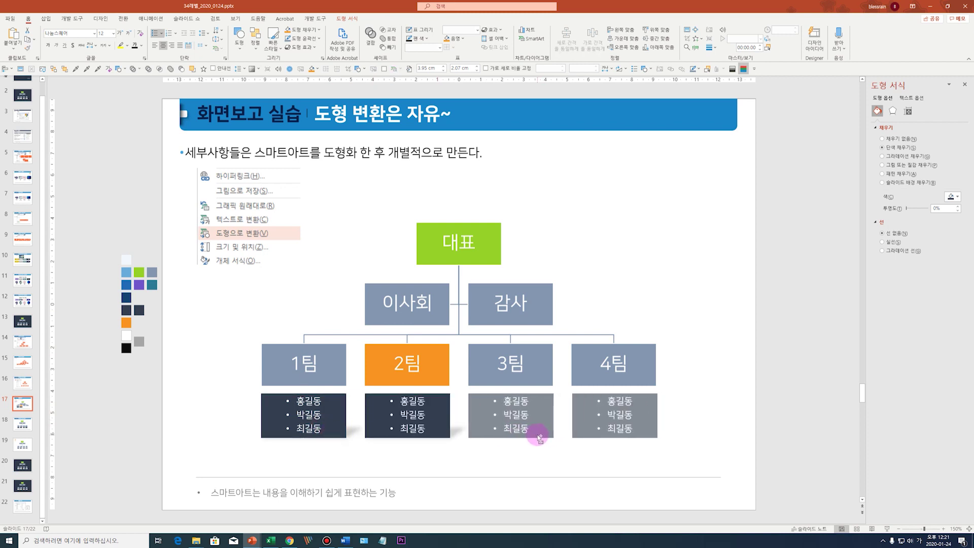
drag(538, 439, 539, 439)
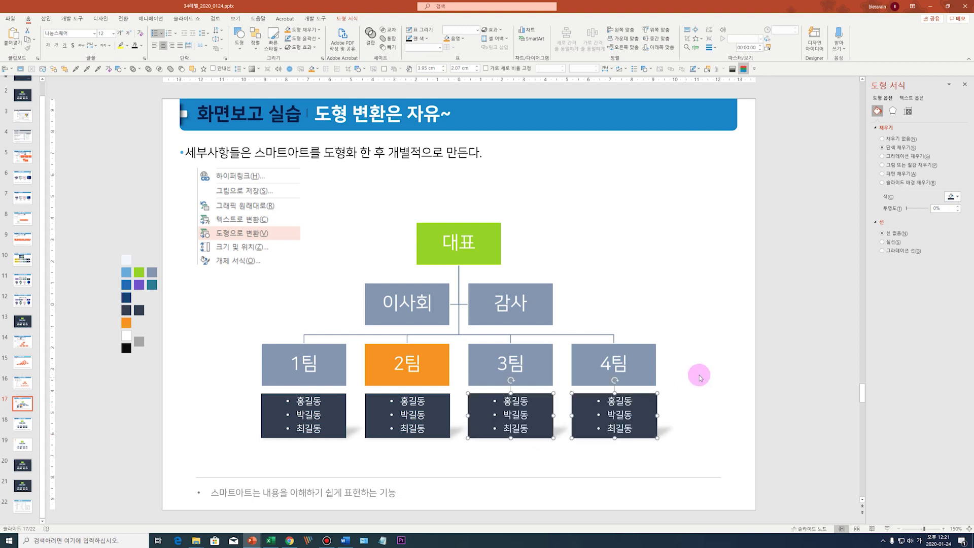
click(436, 375)
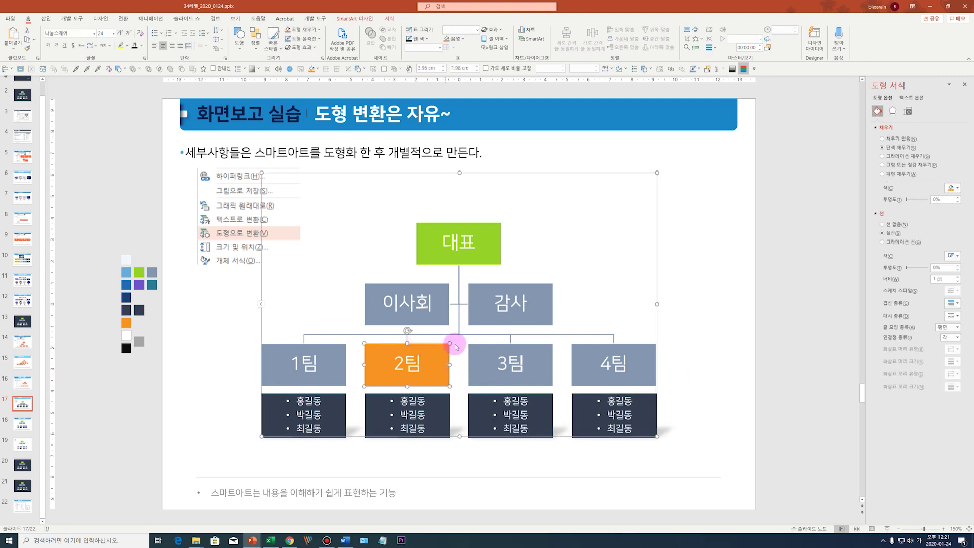
click(482, 252)
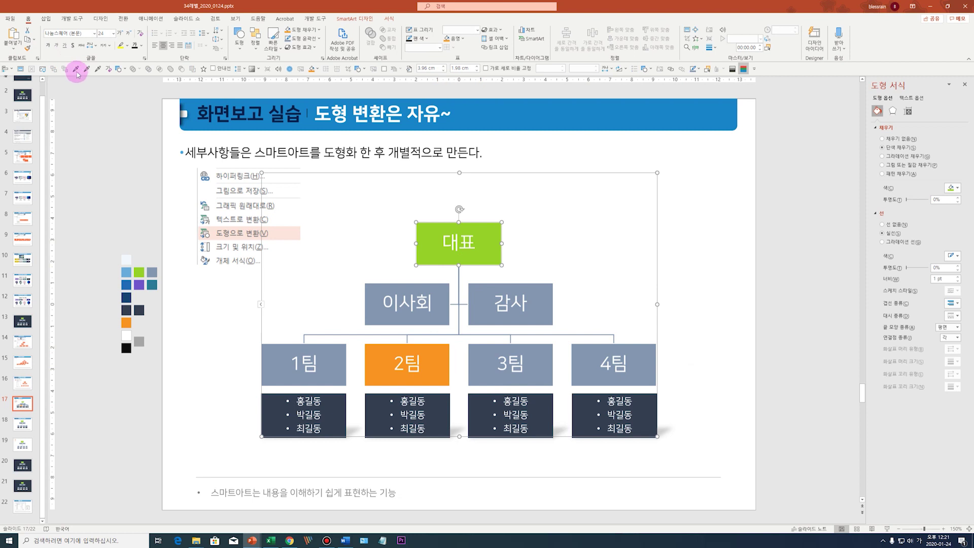
Select every member-list, team, 이사회, 감사 and 대표 box in the org chart.
click(697, 266)
click(304, 414)
shift+click(381, 403)
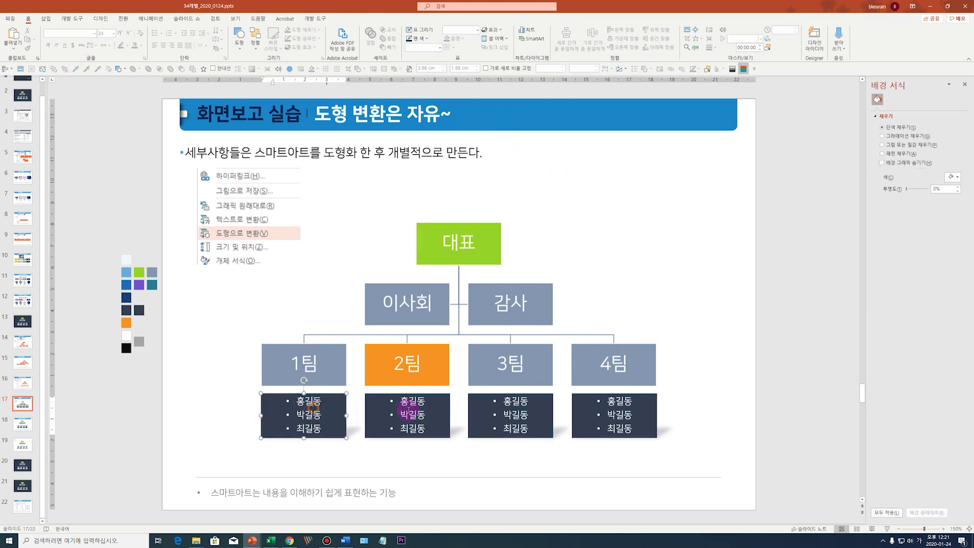
shift+click(508, 404)
shift+click(627, 414)
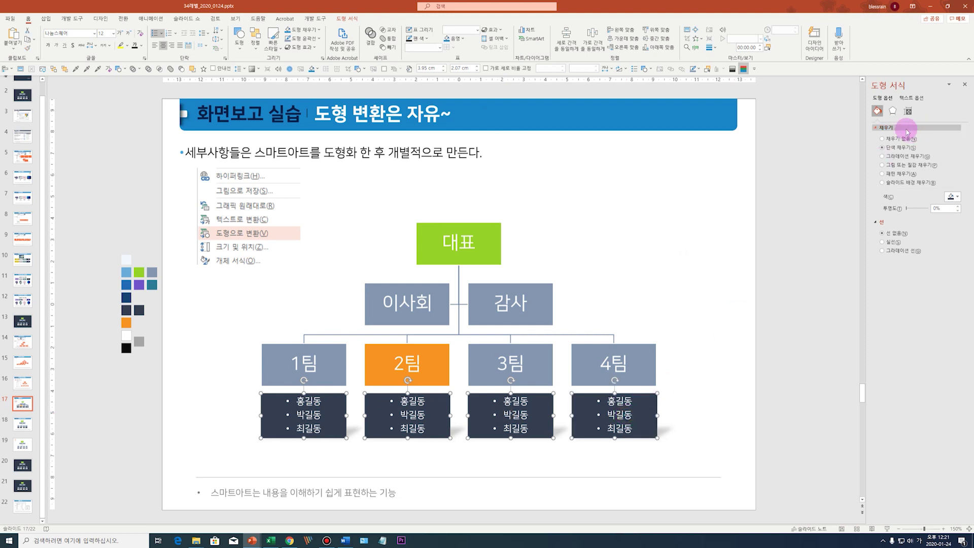
click(637, 353)
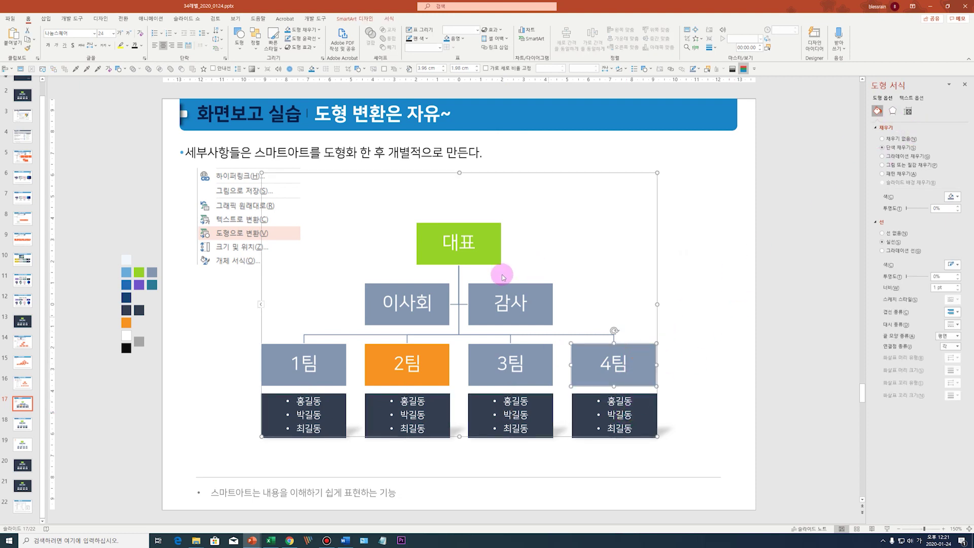
shift+click(504, 358)
shift+click(409, 357)
shift+click(314, 359)
shift+click(406, 305)
shift+click(494, 310)
shift+click(471, 243)
Apply a Perspective preset shadow to the selected boxes, then go to slide 18.
click(889, 111)
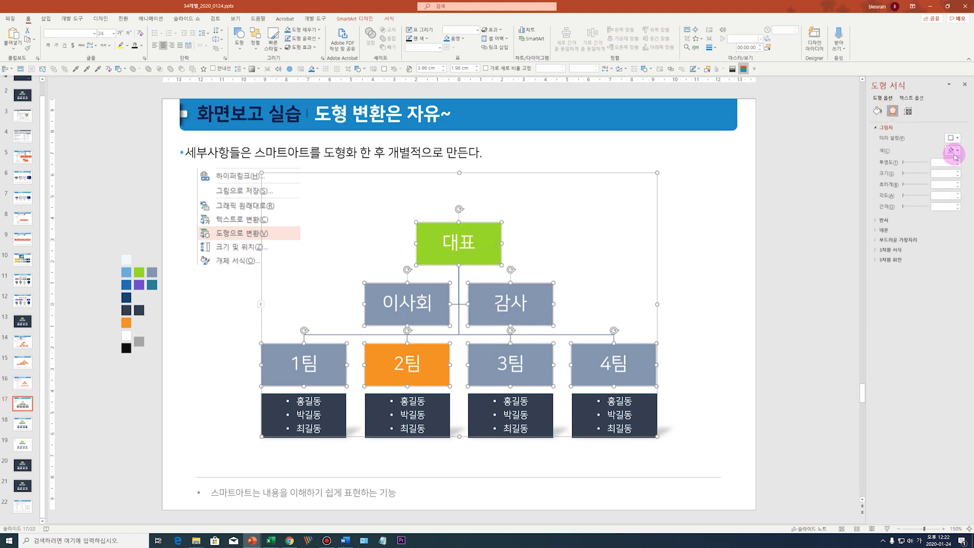
click(952, 138)
click(942, 360)
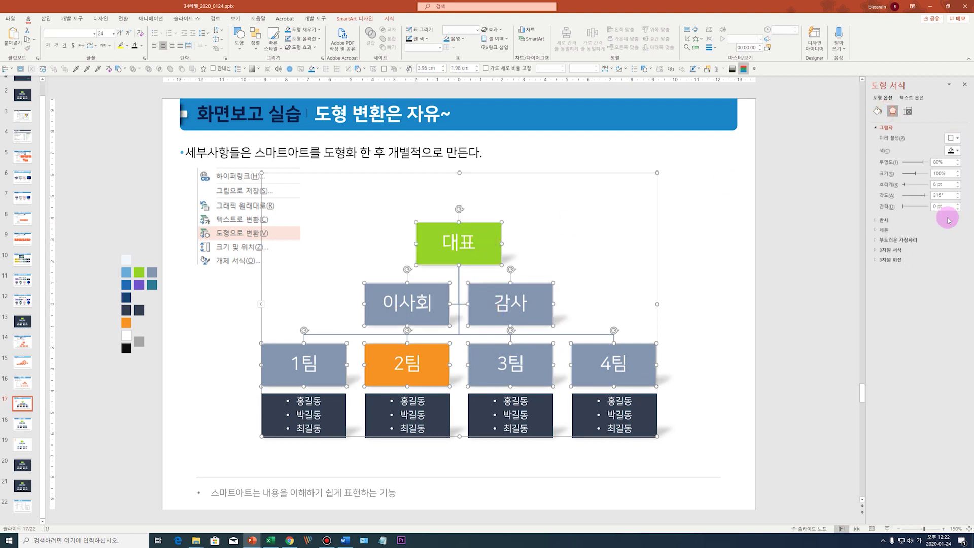
click(952, 138)
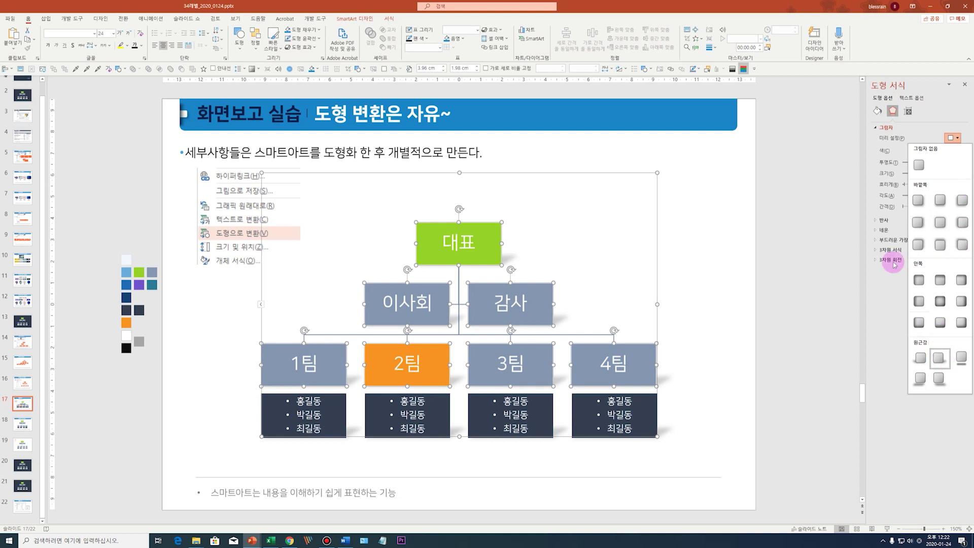
click(812, 253)
click(710, 359)
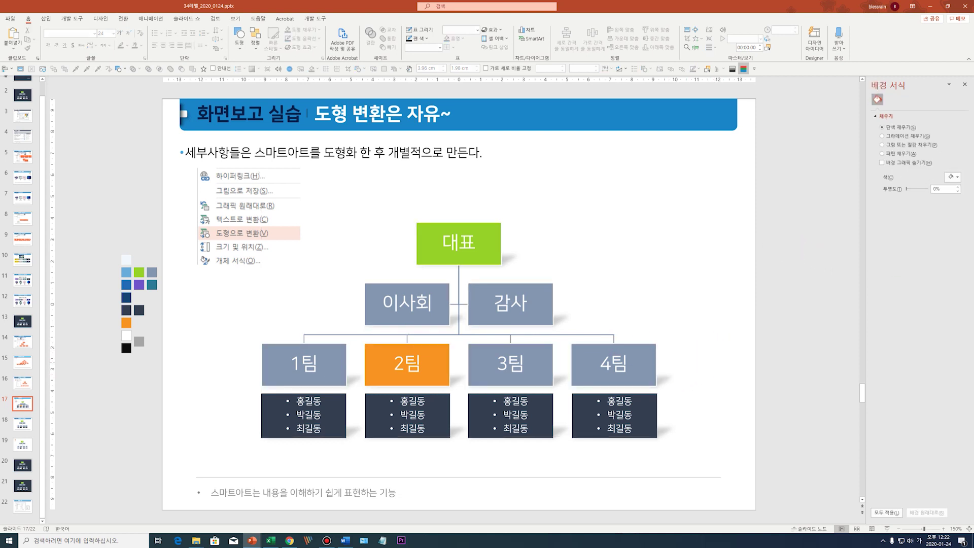
key(Page_Down)
Make slide 18's background dark navy.
drag(224, 166, 558, 381)
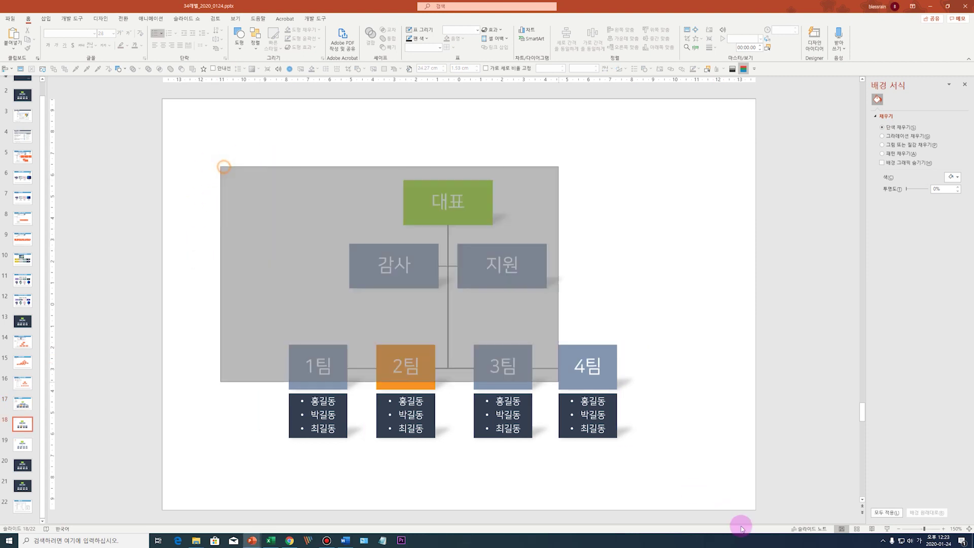
click(773, 348)
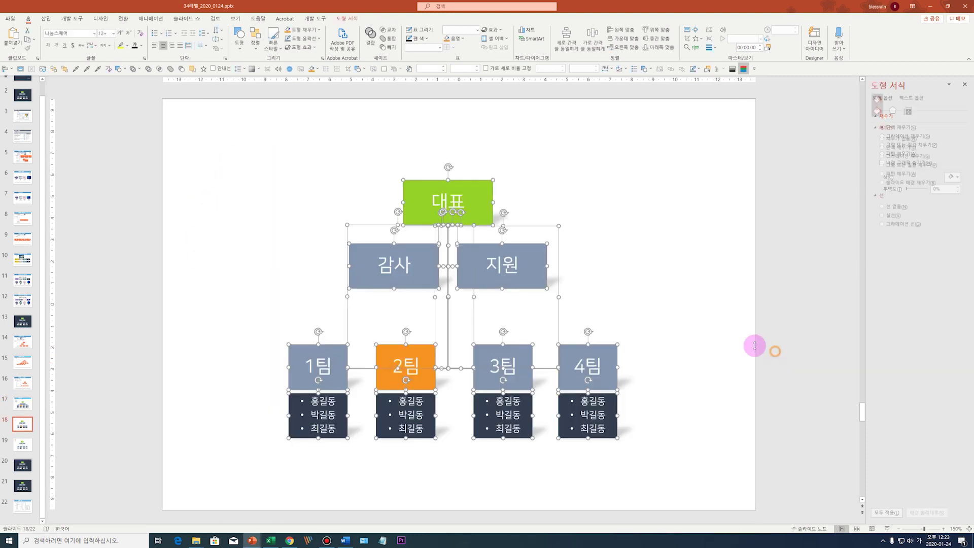
click(947, 176)
click(910, 284)
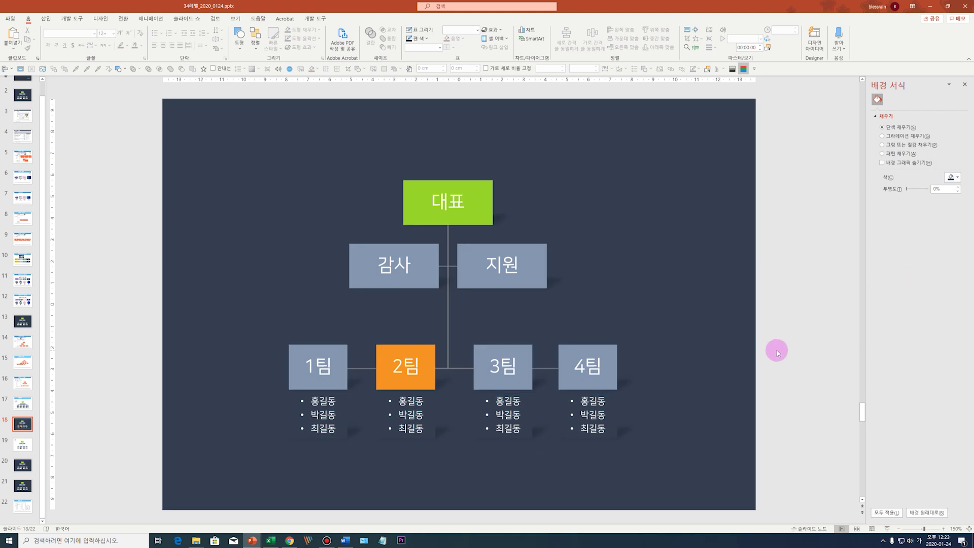
Fill the member-list boxes white with black text.
click(324, 407)
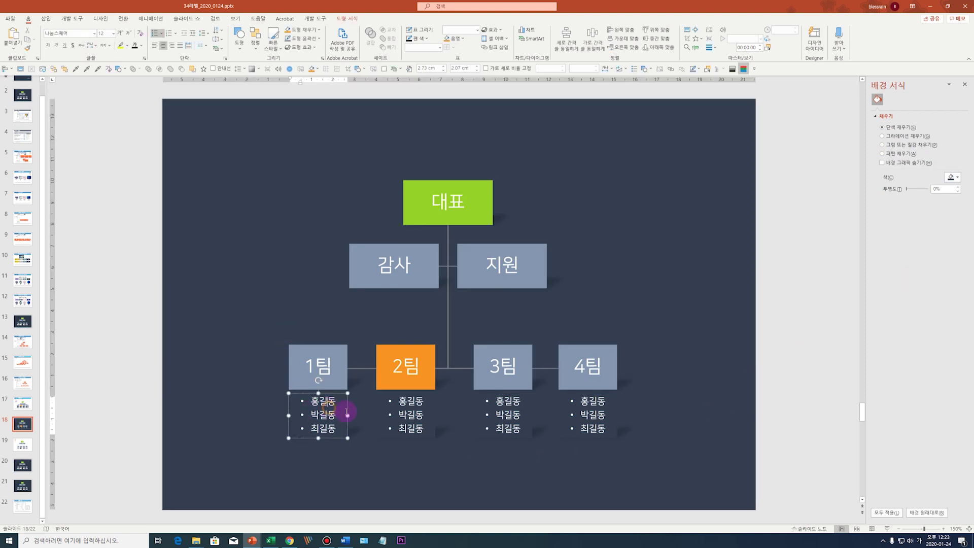
shift+click(403, 410)
shift+click(516, 411)
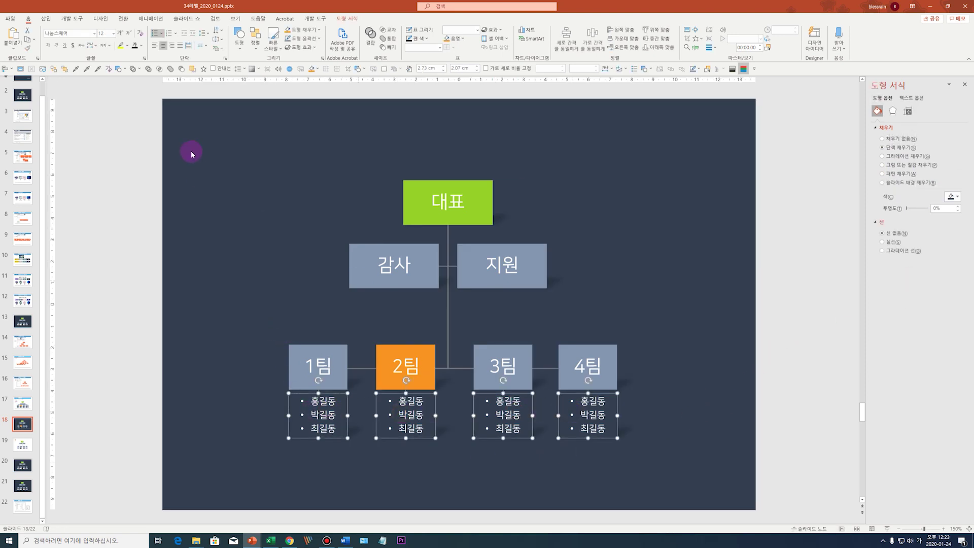
click(314, 69)
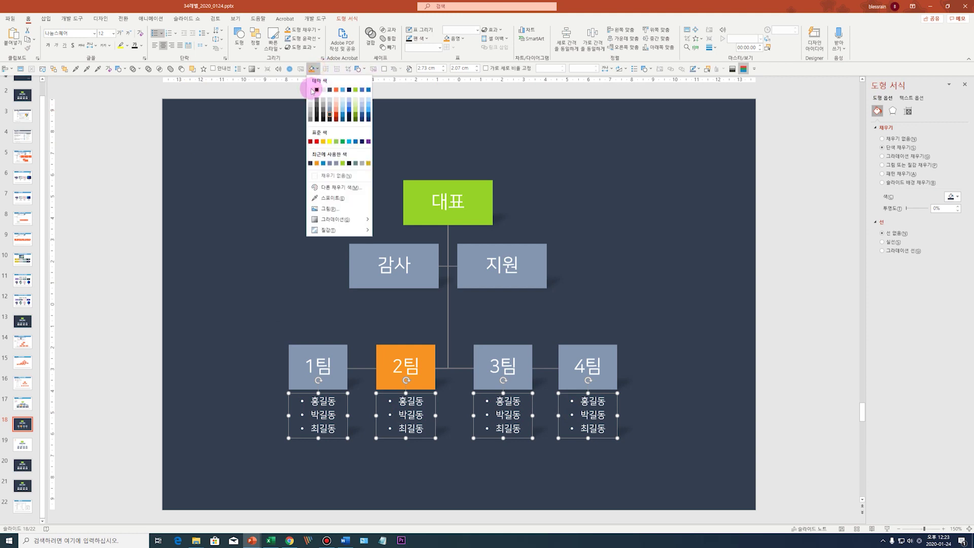
click(311, 90)
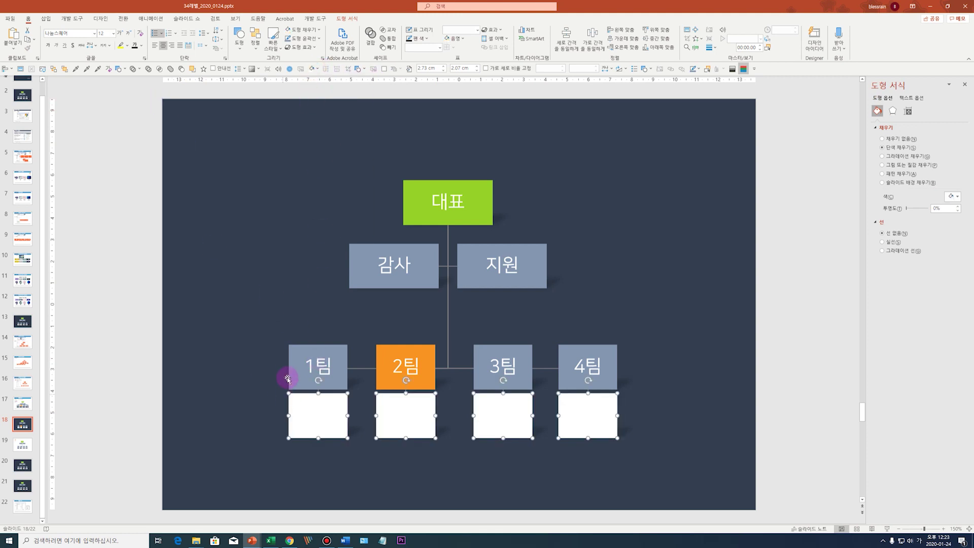
click(134, 45)
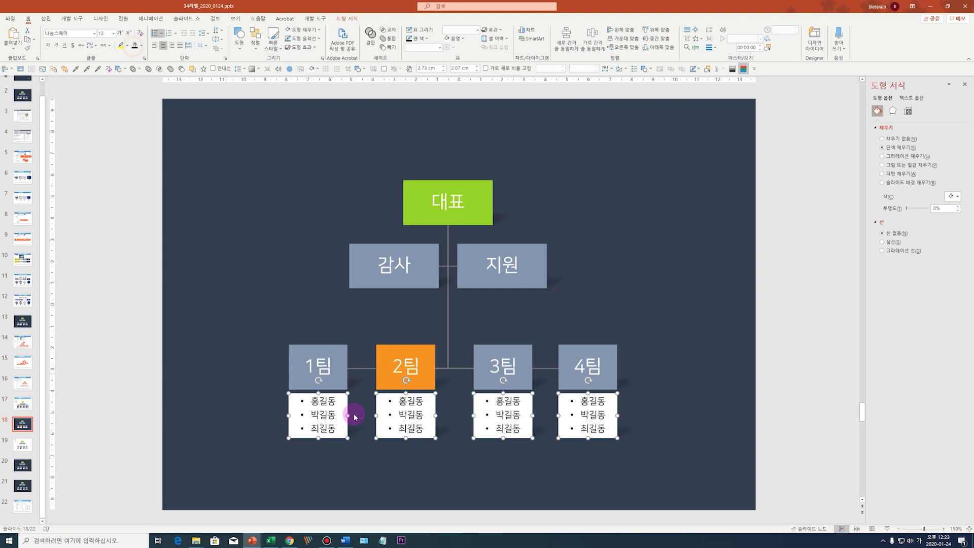
click(682, 454)
Select all org-chart boxes, including the team and member-list boxes.
drag(671, 472, 158, 140)
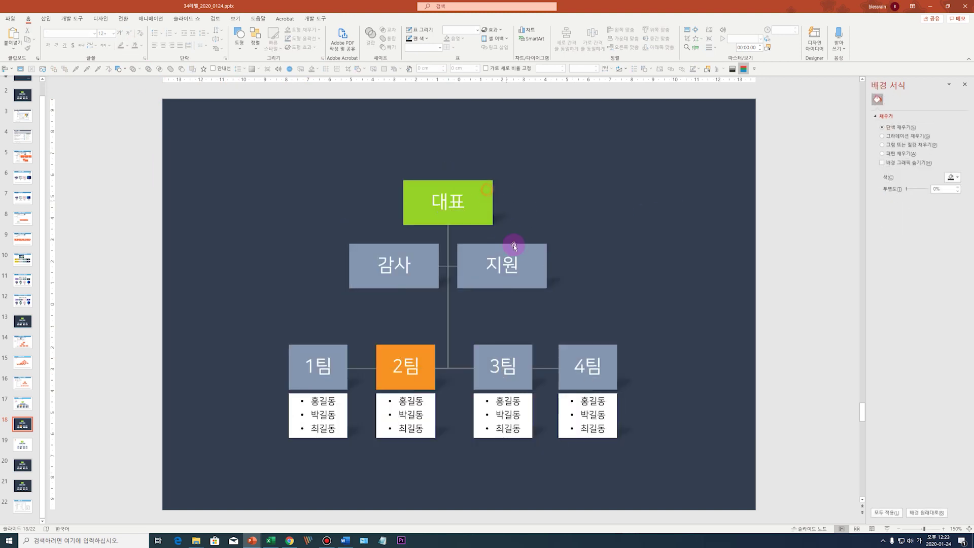
shift+click(482, 208)
shift+click(504, 272)
shift+click(428, 264)
shift+click(419, 365)
shift+click(337, 374)
shift+click(338, 409)
shift+click(392, 411)
shift+click(492, 413)
shift+click(507, 373)
shift+click(584, 368)
shift+click(591, 414)
Lower the selected shapes' shadow transparency from 80% to 24%.
click(892, 110)
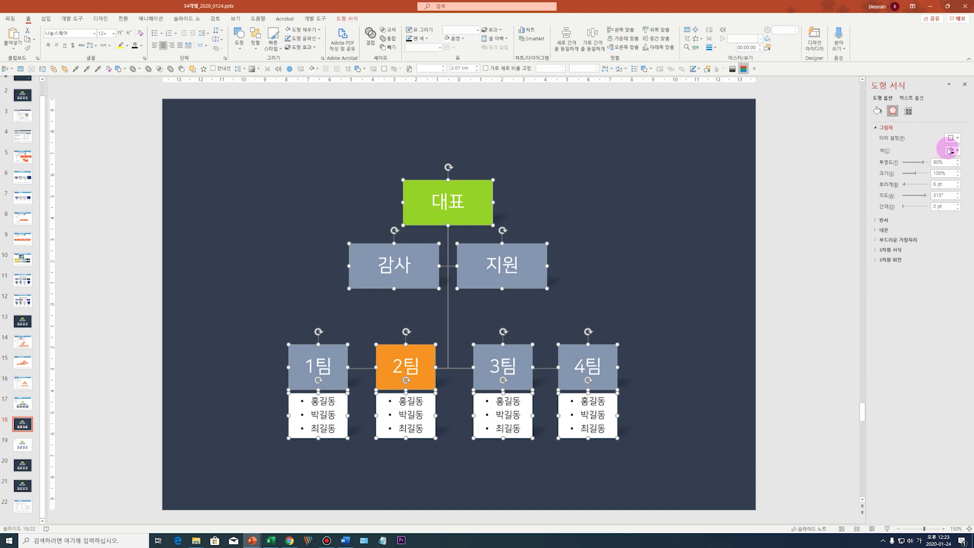
click(912, 168)
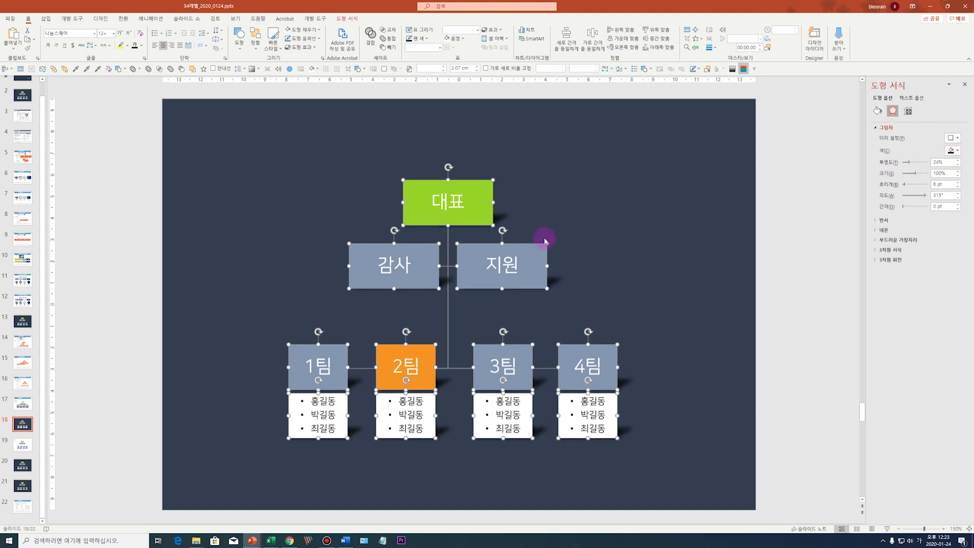
click(670, 225)
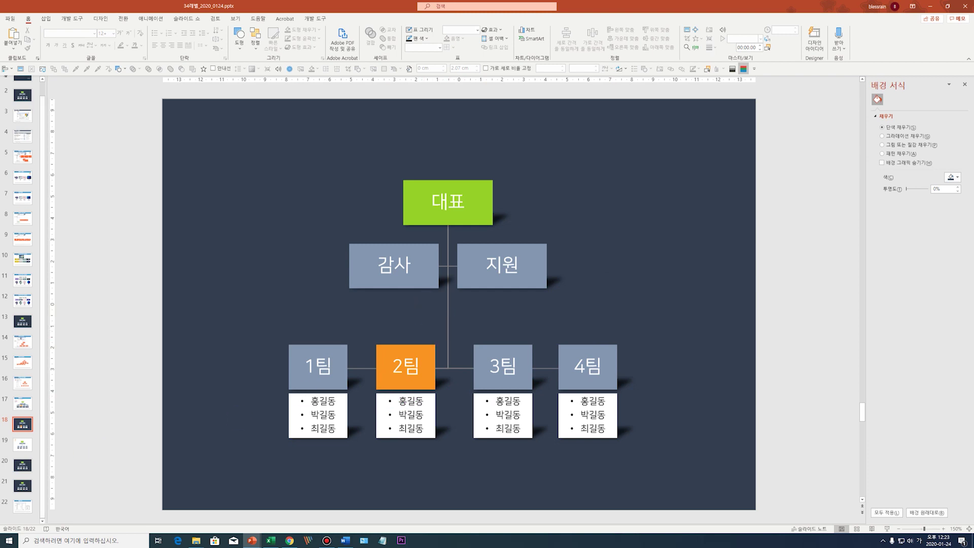
On slide 19, nudge the large translucent gradient circle slightly down.
key(Page_Down)
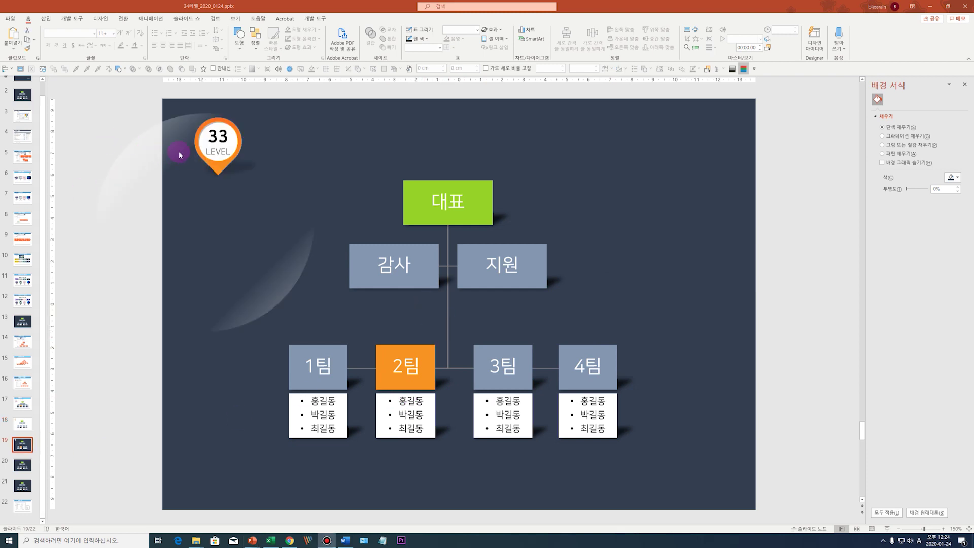
click(148, 133)
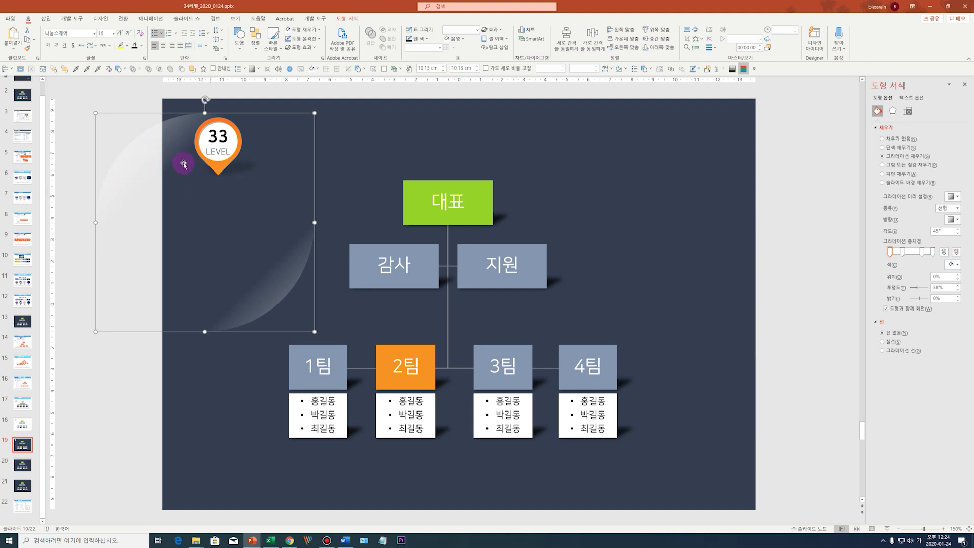
drag(162, 165, 193, 177)
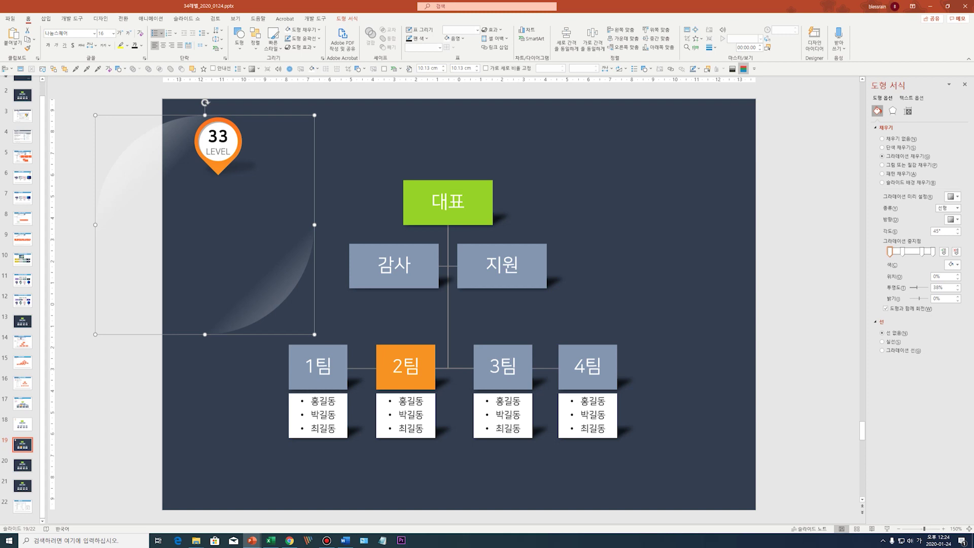
key(Tab)
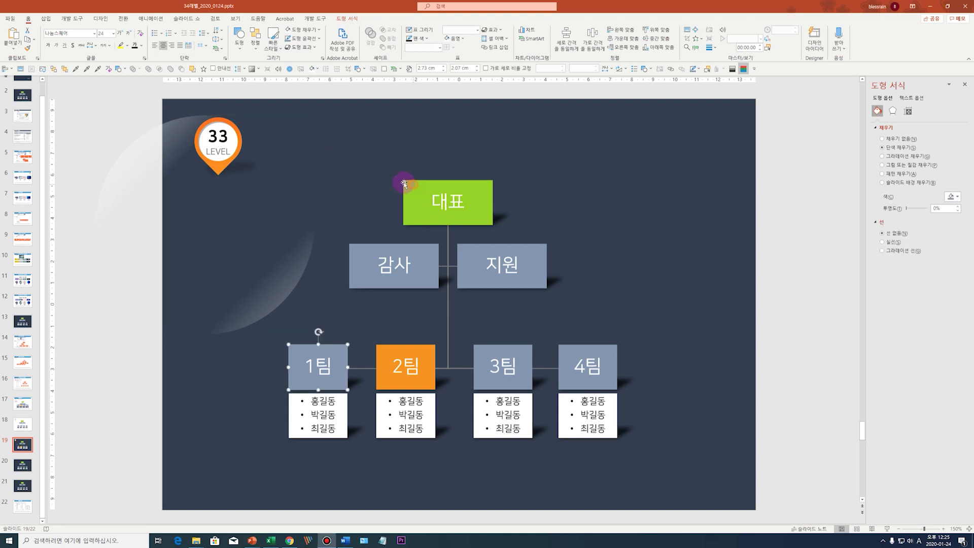
Duplicate the seven org-chart boxes, 대표 through the team boxes, and group the copies.
click(414, 192)
shift+click(360, 257)
shift+click(467, 253)
shift+click(321, 358)
shift+click(403, 355)
shift+click(487, 358)
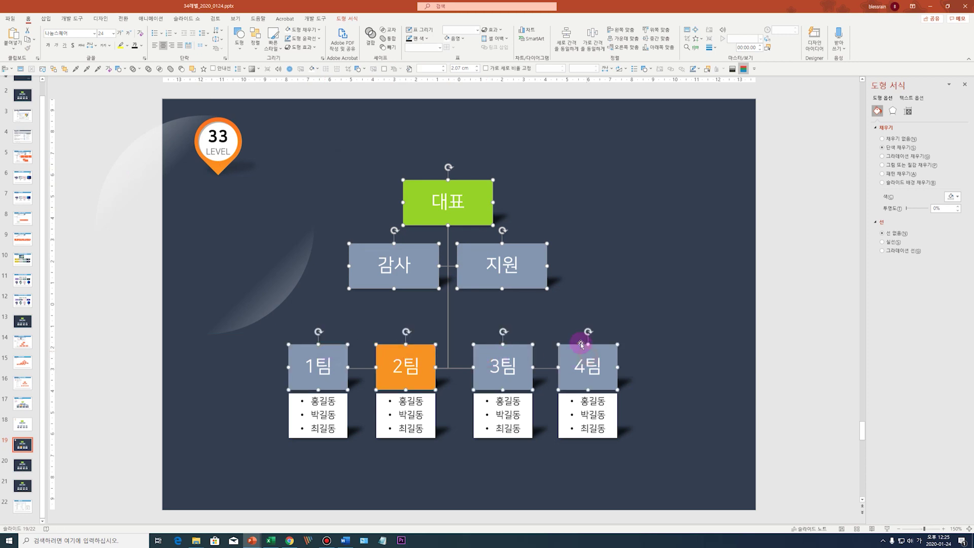
key(ctrl+d)
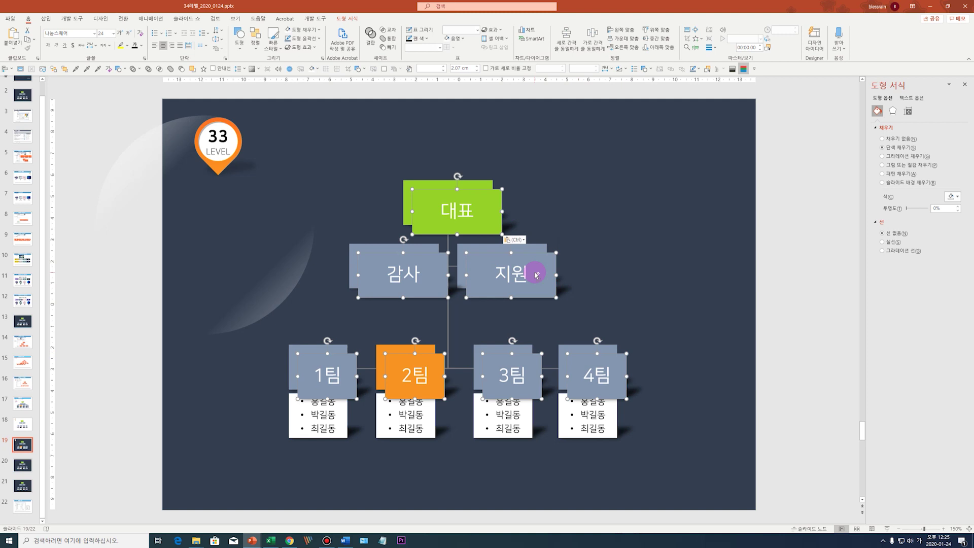
key(ctrl+g)
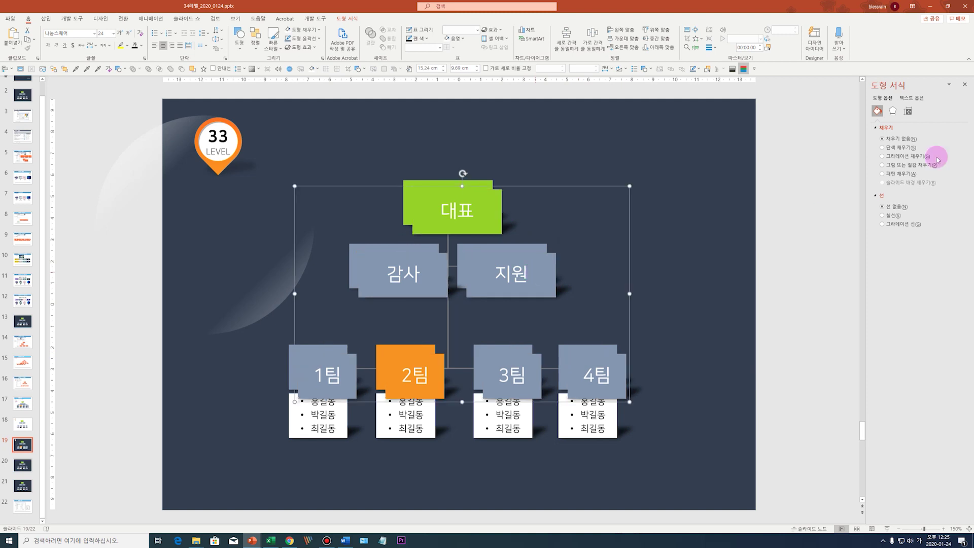
click(170, 146)
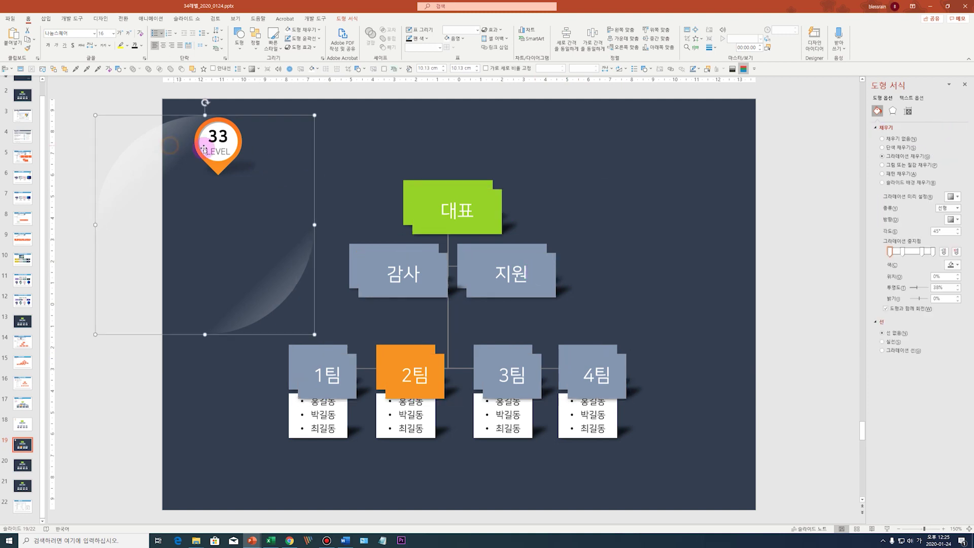
click(420, 206)
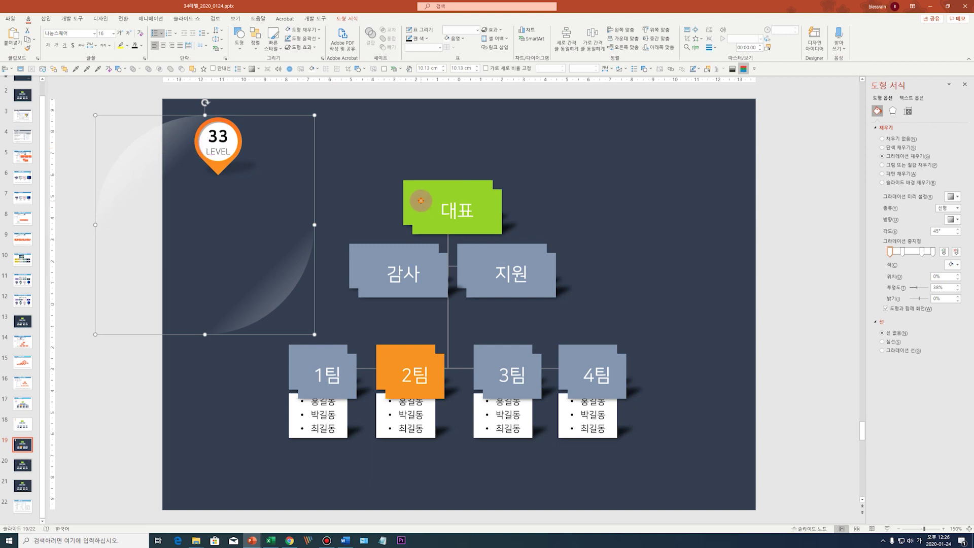
Strip bullets and text fill from the duplicate group and place it over the boxes.
mouse_move(356, 188)
mouse_down()
mouse_move(417, 138)
mouse_move(474, 163)
mouse_up()
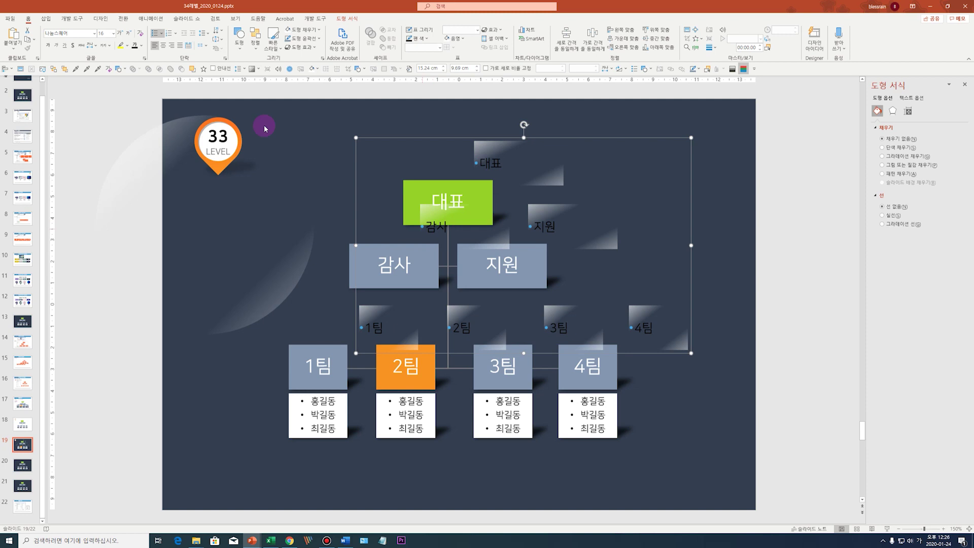
click(161, 33)
click(160, 52)
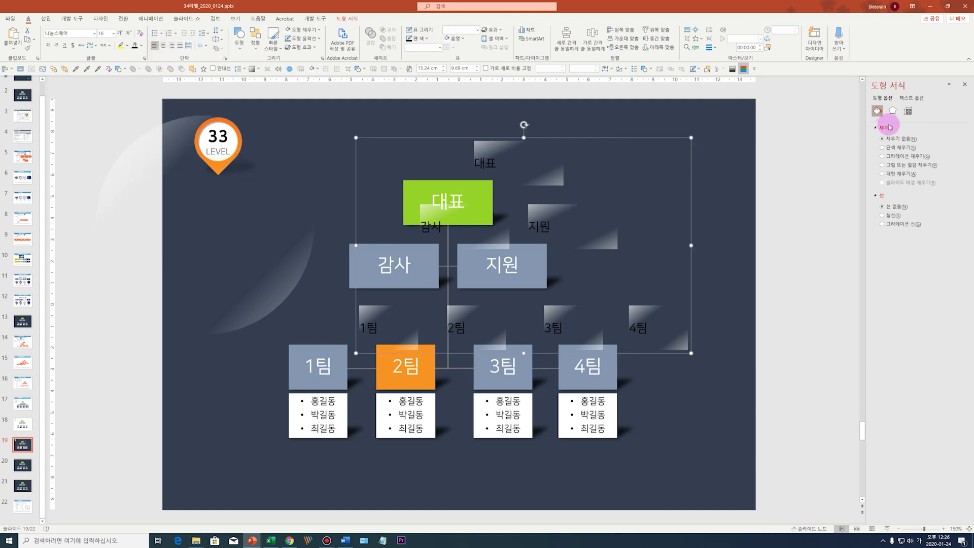
click(911, 98)
click(882, 139)
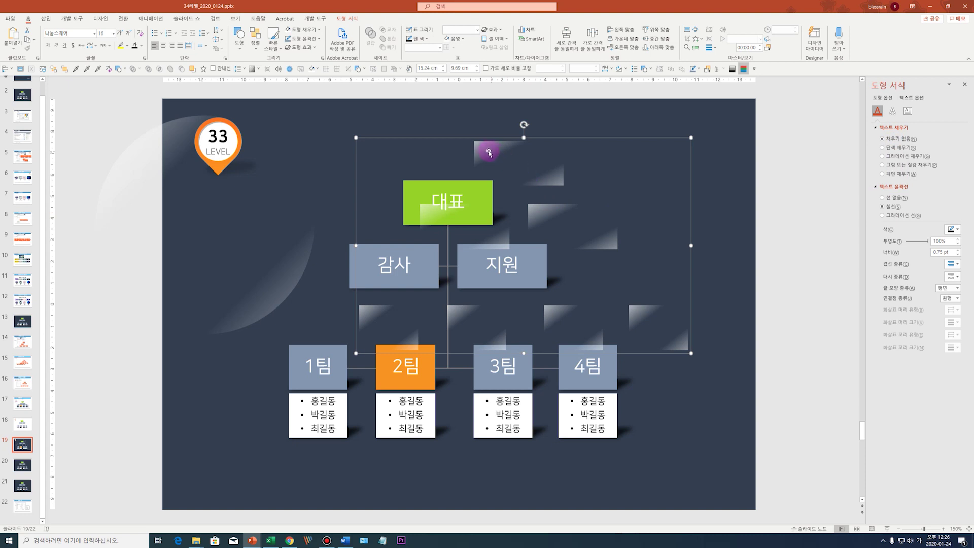
drag(464, 142, 405, 179)
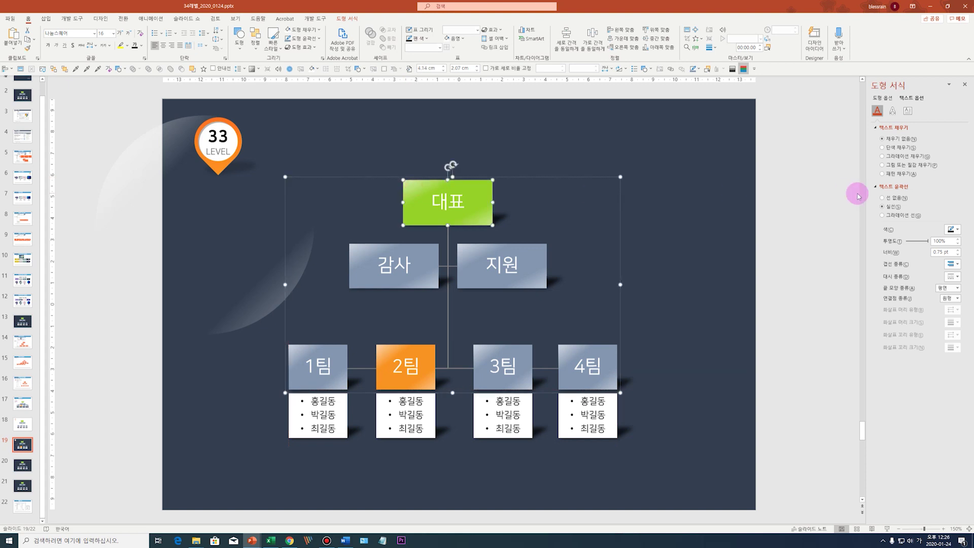
Adjust the gradient end stops on the 대표 and 감사 highlights in Format Shape.
click(171, 147)
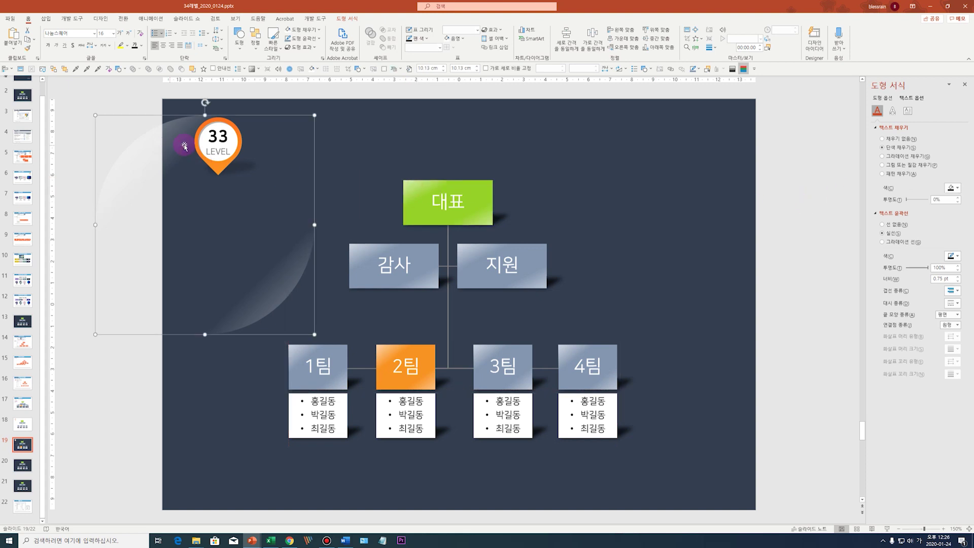
click(408, 186)
click(408, 186)
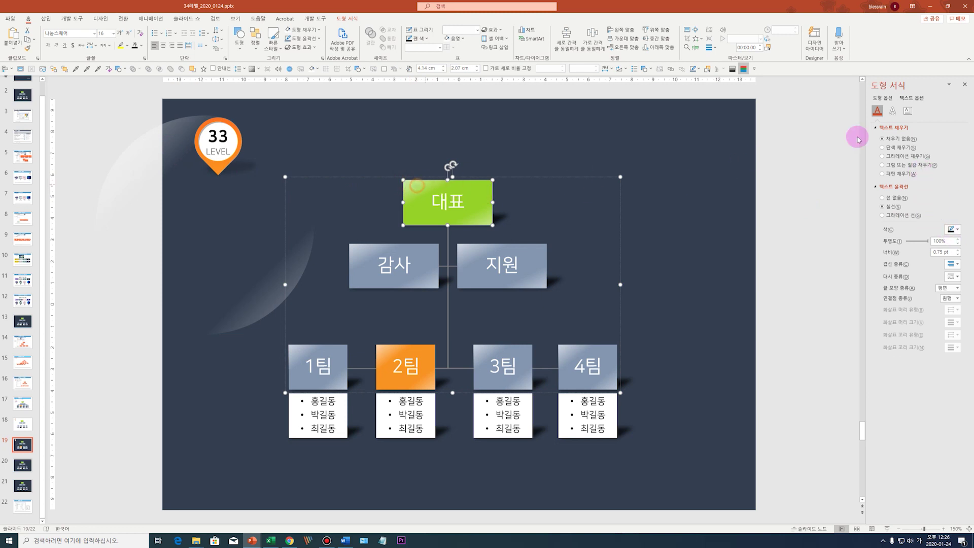
click(883, 97)
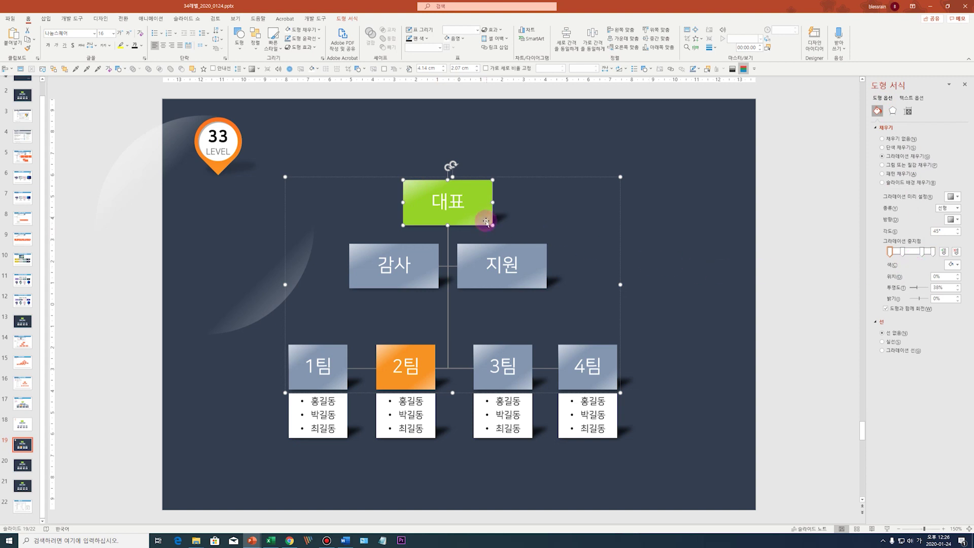
click(933, 252)
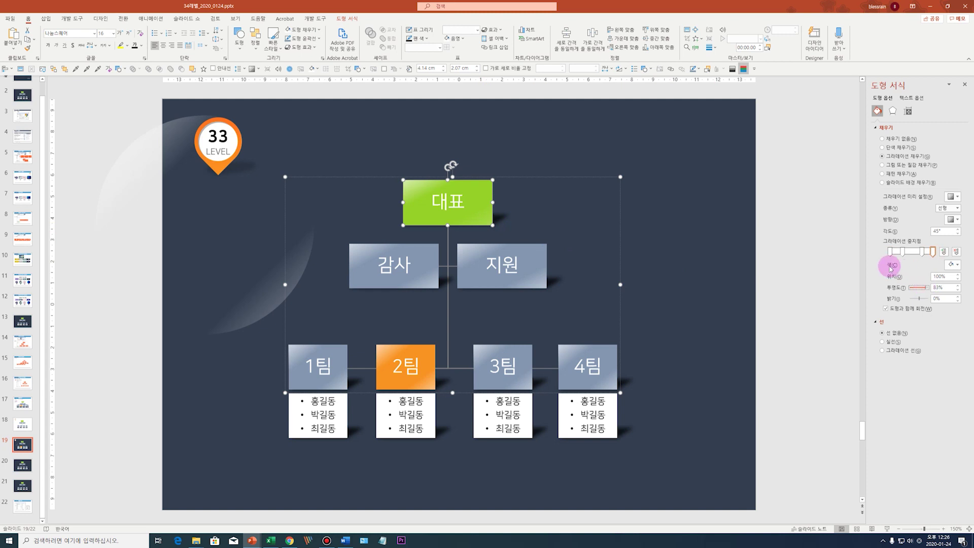
click(364, 250)
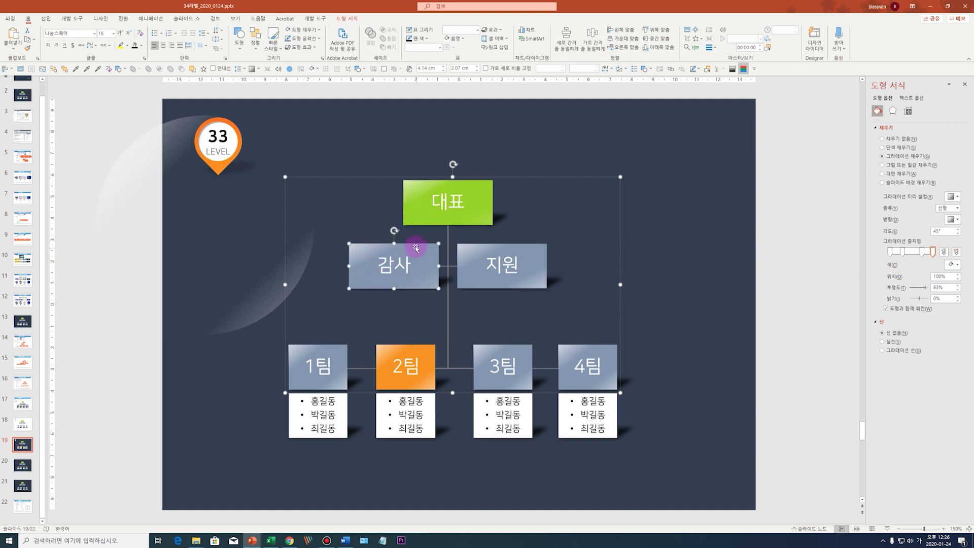
click(890, 252)
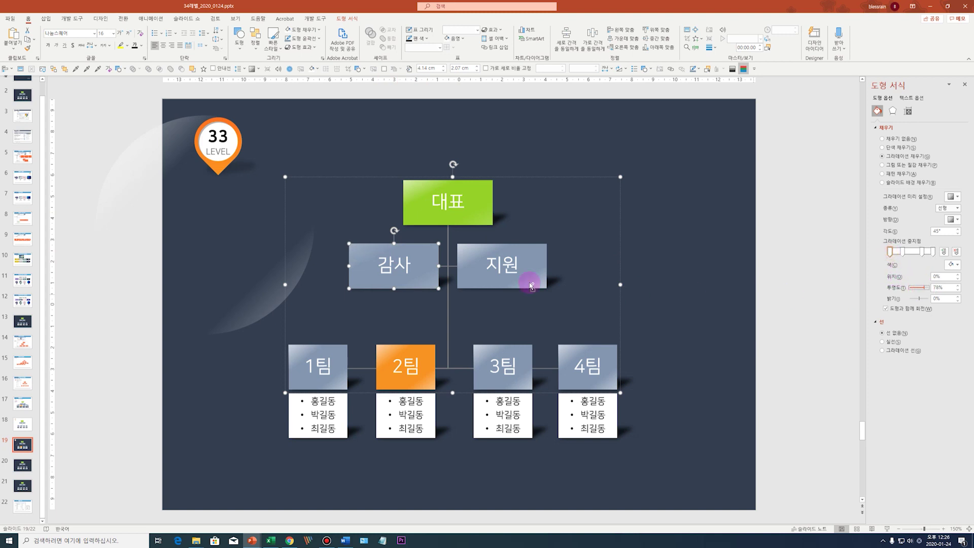
Select the 지원 and 1팀–3팀 highlights, then the large glossy arc decoration.
click(469, 257)
click(364, 258)
click(467, 254)
click(298, 356)
shift+click(383, 356)
shift+click(484, 352)
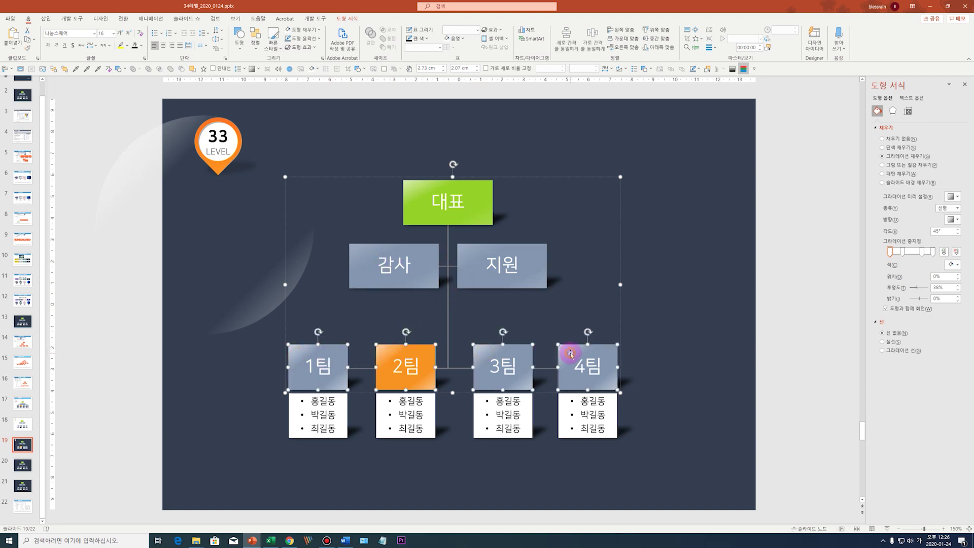
click(721, 332)
click(286, 290)
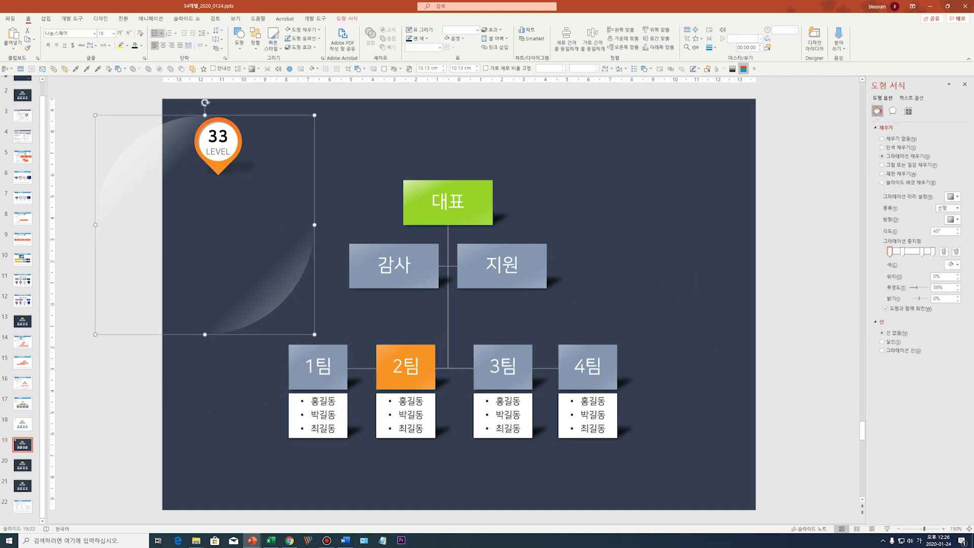
Inspect slide 20's org chart, then switch to slide 21 to compare its corner shadows.
scroll(244, 391, down, 1)
click(226, 468)
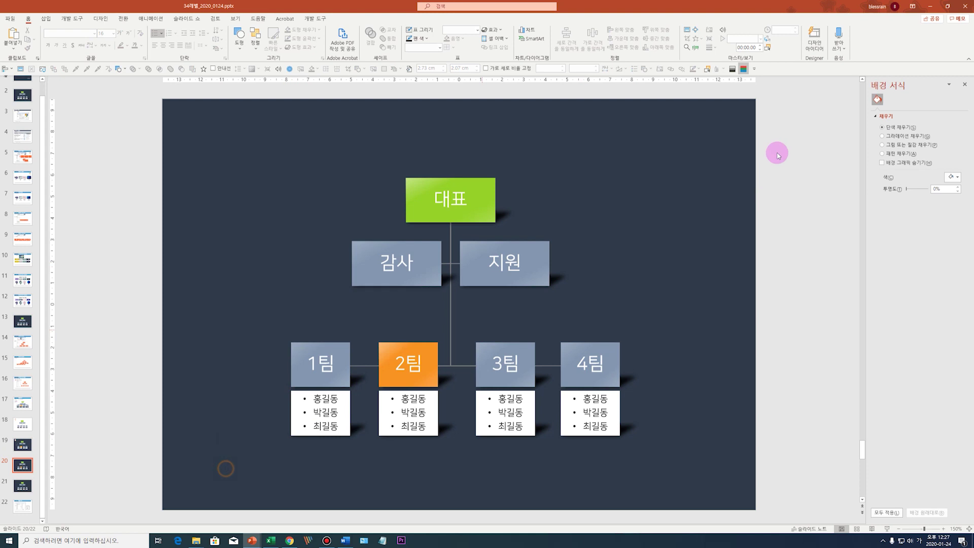
click(758, 321)
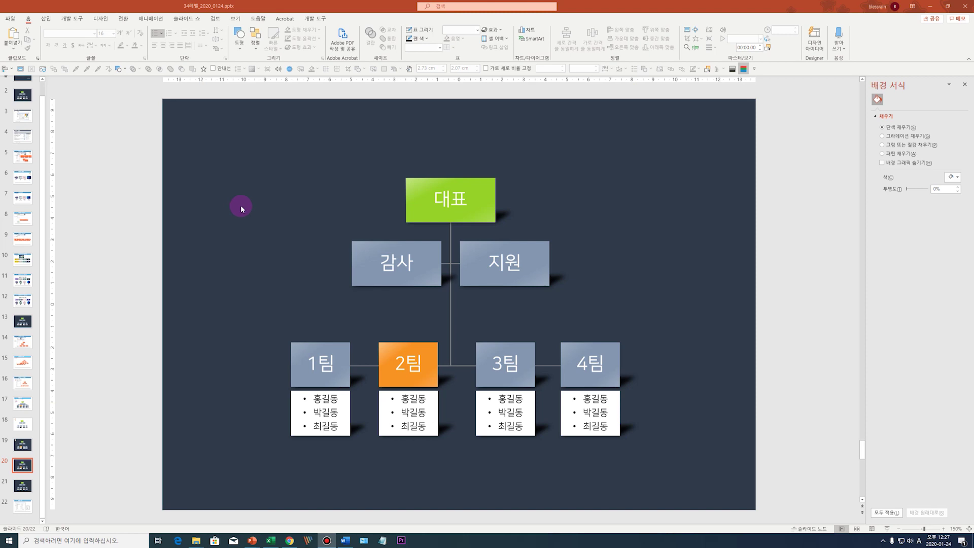
drag(218, 136, 738, 492)
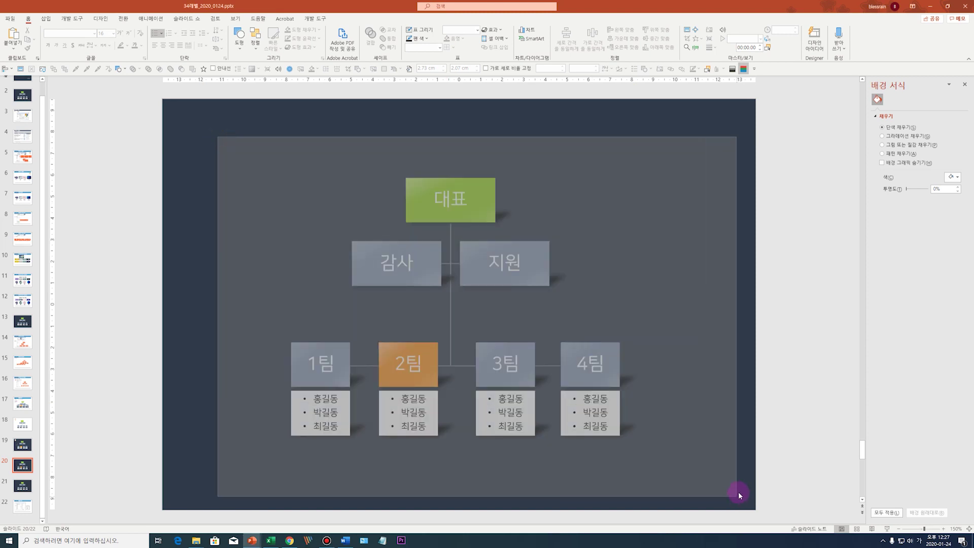
click(791, 426)
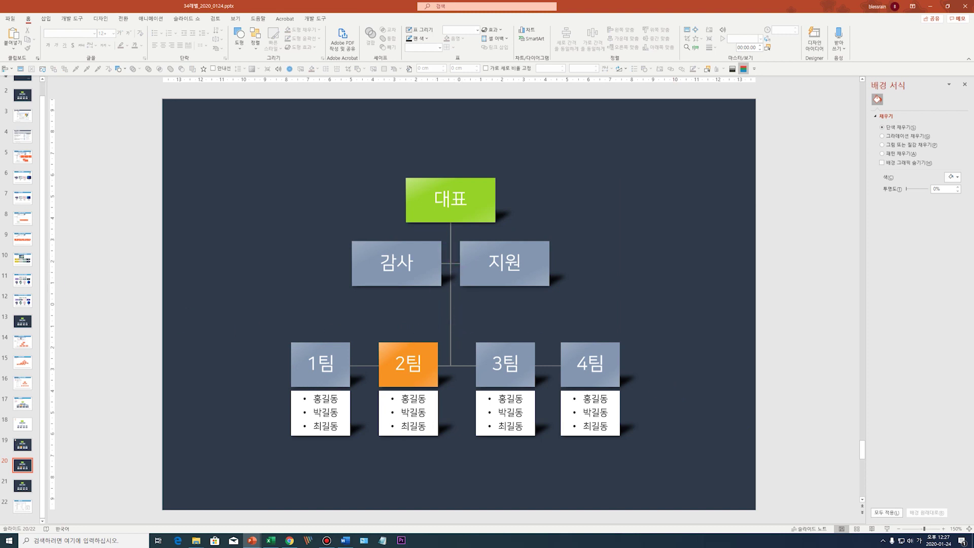
key(Down)
key(Up)
key(Down)
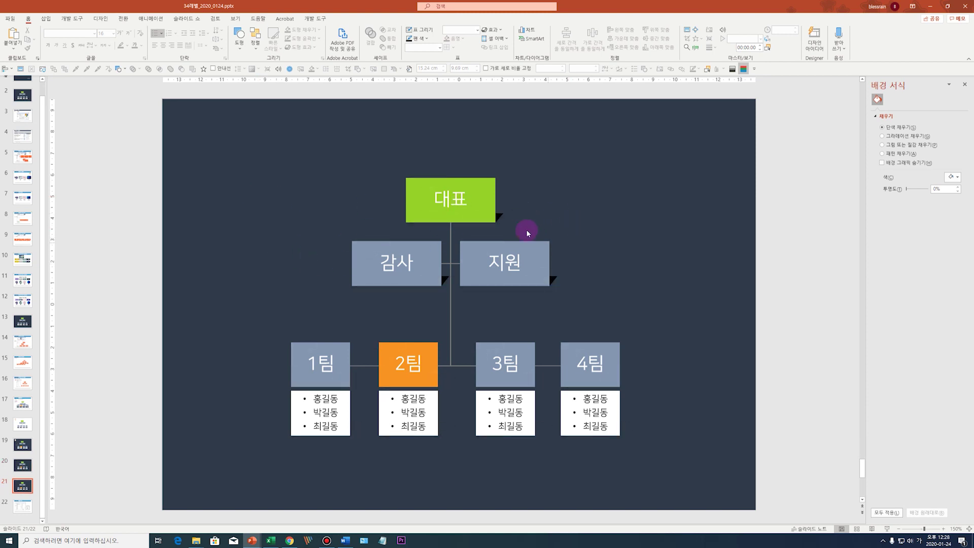
Draw a right triangle, rotate it 90° to point right, and fill it black.
click(501, 214)
click(524, 183)
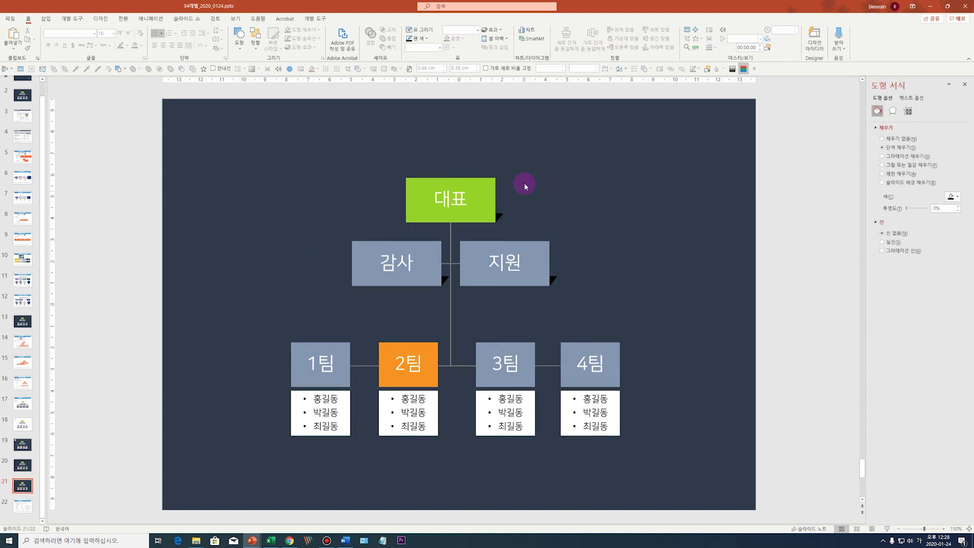
click(247, 45)
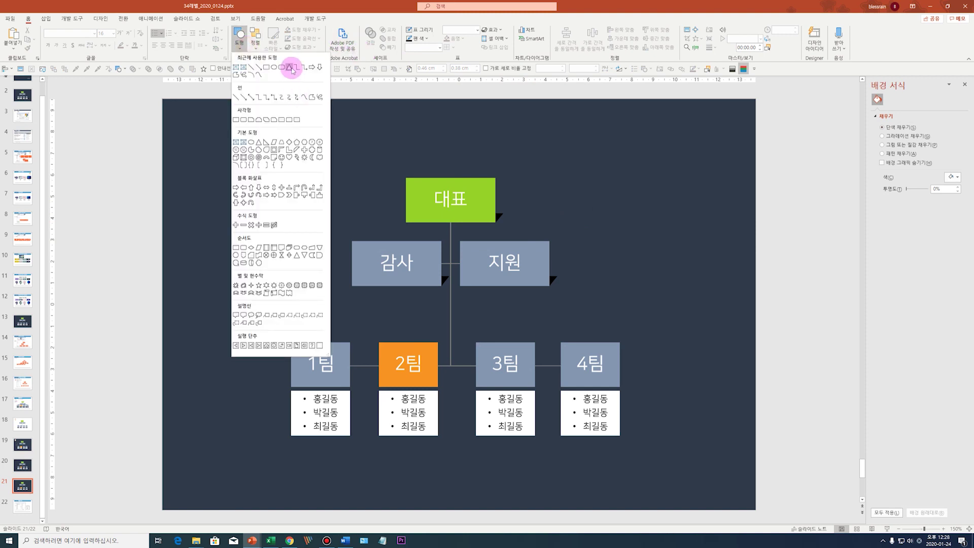
click(293, 93)
drag(567, 146, 643, 213)
mouse_move(605, 133)
mouse_down()
mouse_move(673, 181)
mouse_move(639, 141)
mouse_up()
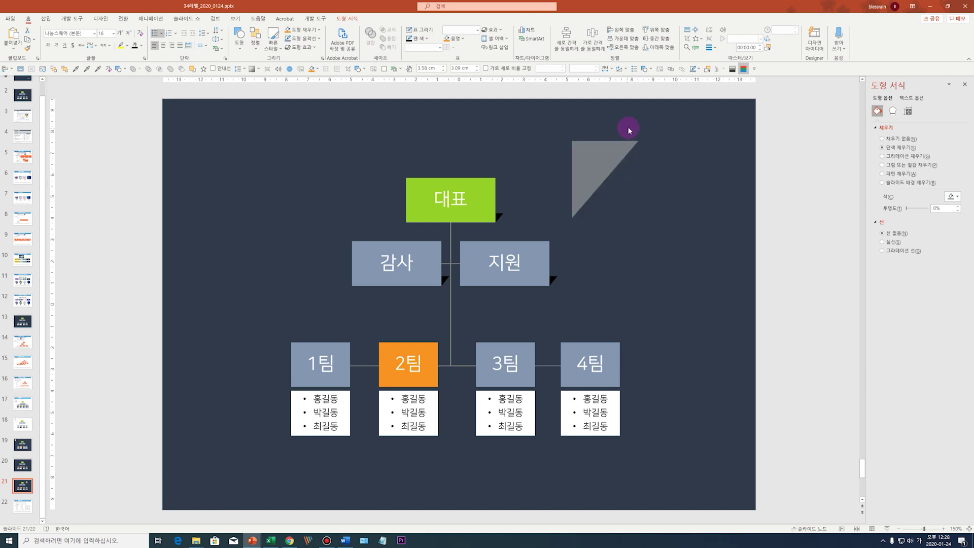
click(317, 73)
click(315, 91)
Move the black triangle to the chart and shrink it to a small corner, 0.38 cm high.
mouse_move(604, 170)
mouse_down()
mouse_move(606, 257)
mouse_move(602, 233)
mouse_move(643, 317)
mouse_up()
mouse_move(621, 369)
mouse_down()
mouse_move(669, 299)
mouse_move(622, 376)
mouse_up()
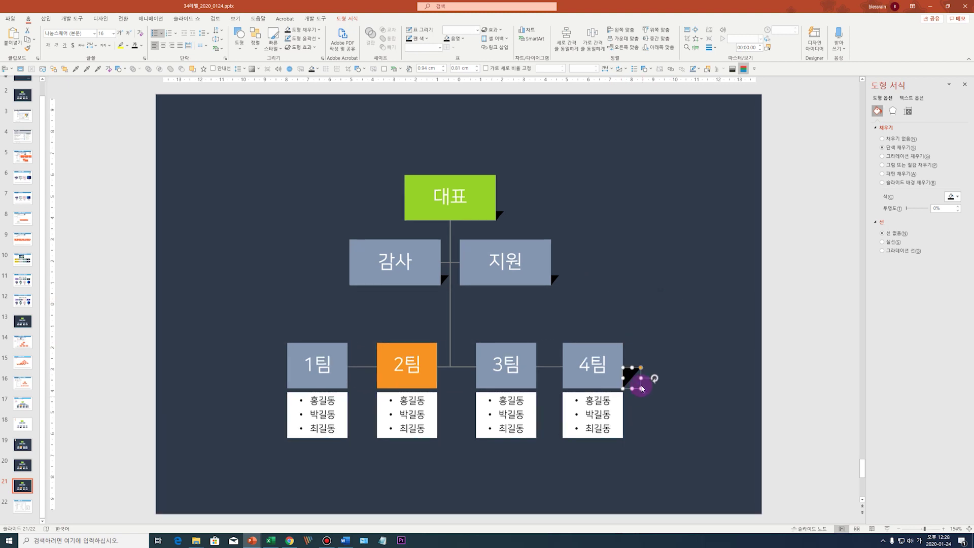
ctrl+scroll(621, 374, up, 5)
mouse_move(501, 276)
mouse_down()
mouse_move(502, 318)
mouse_move(494, 318)
mouse_up()
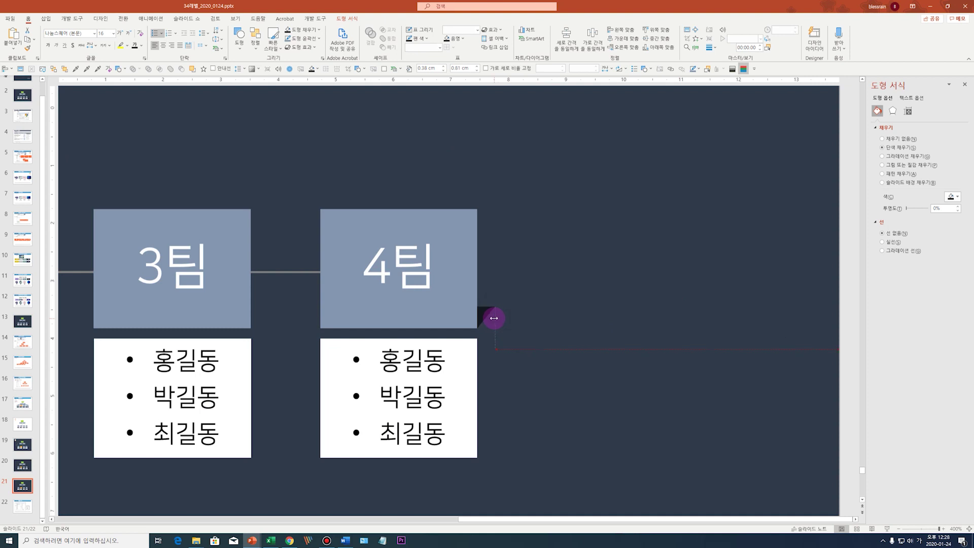
ctrl+scroll(494, 318, down, 5)
click(680, 317)
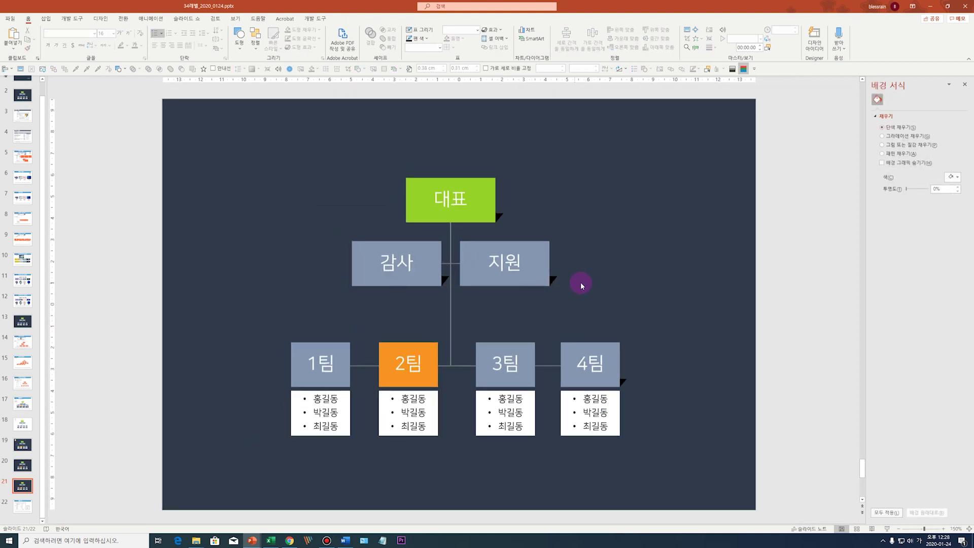
Copy the corner triangle from 4팀 onto the bottom-right corners of 3팀, 2팀 and 1팀.
click(623, 383)
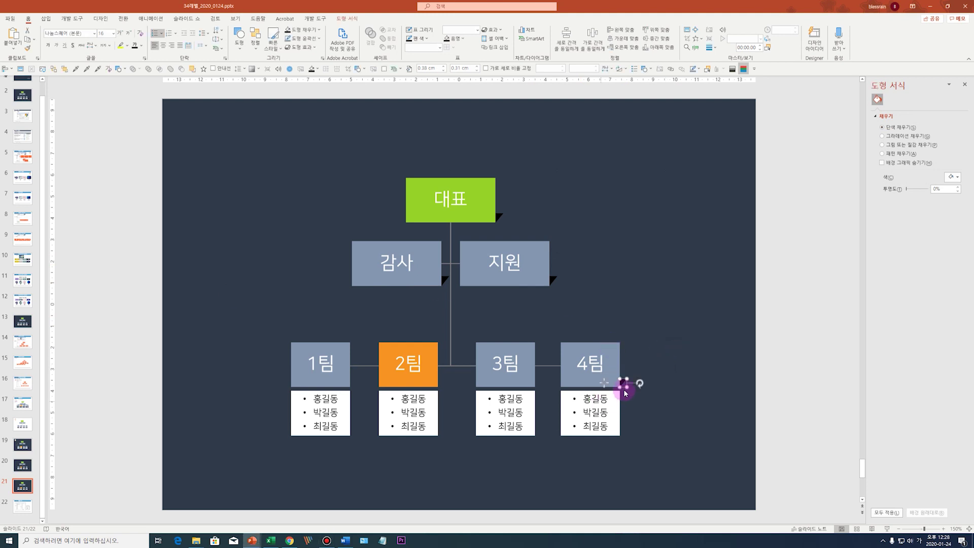
ctrl+drag(624, 384, 538, 384)
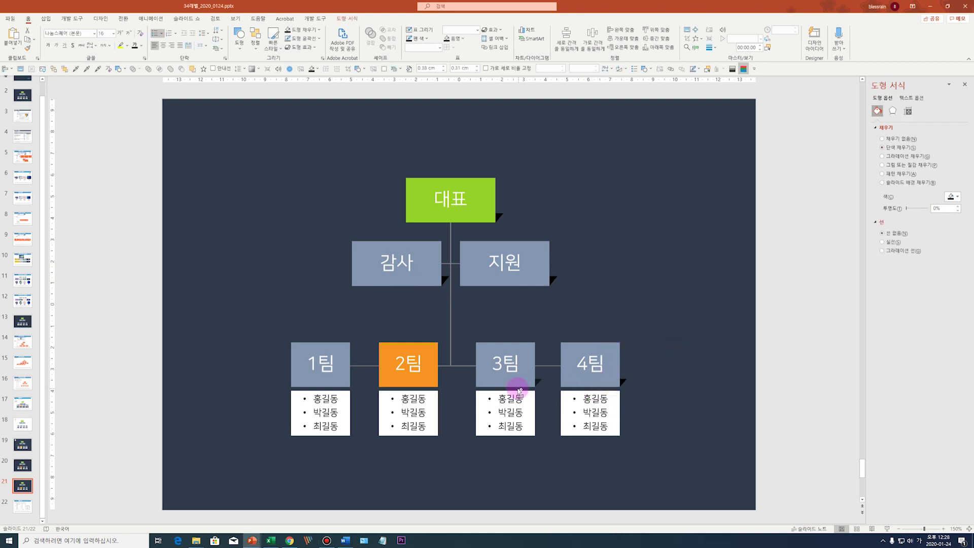
click(536, 385)
ctrl+drag(520, 382, 428, 392)
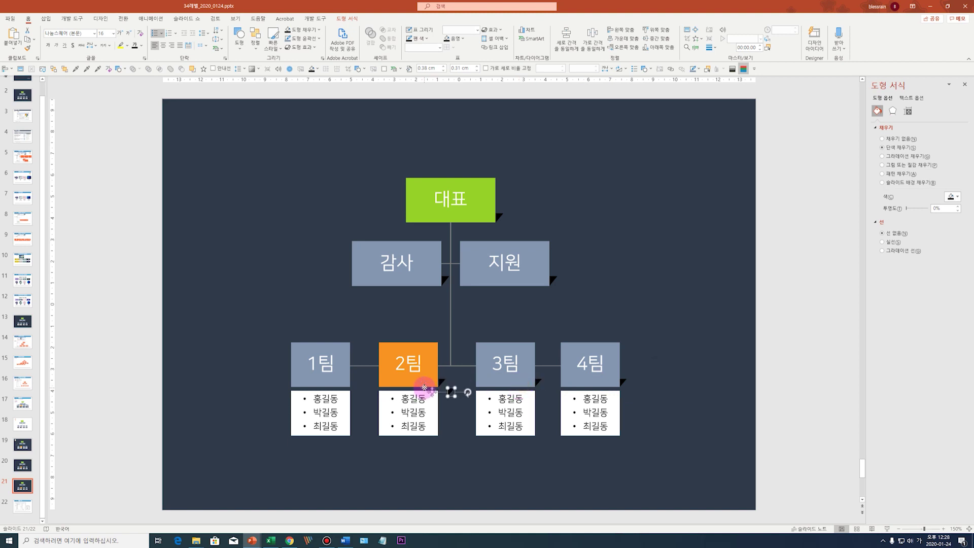
ctrl+drag(443, 384, 338, 382)
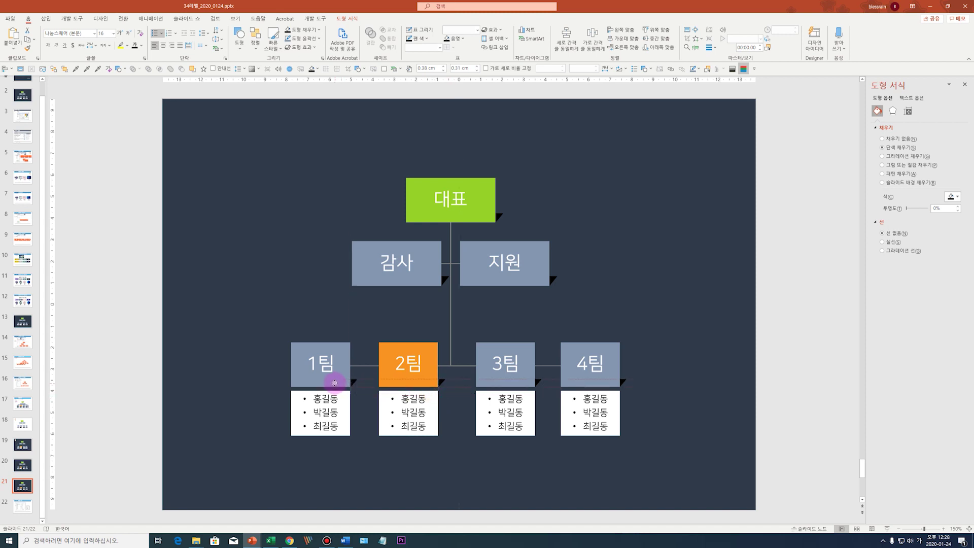
Paste the glossy org-chart group onto the slide.
click(217, 366)
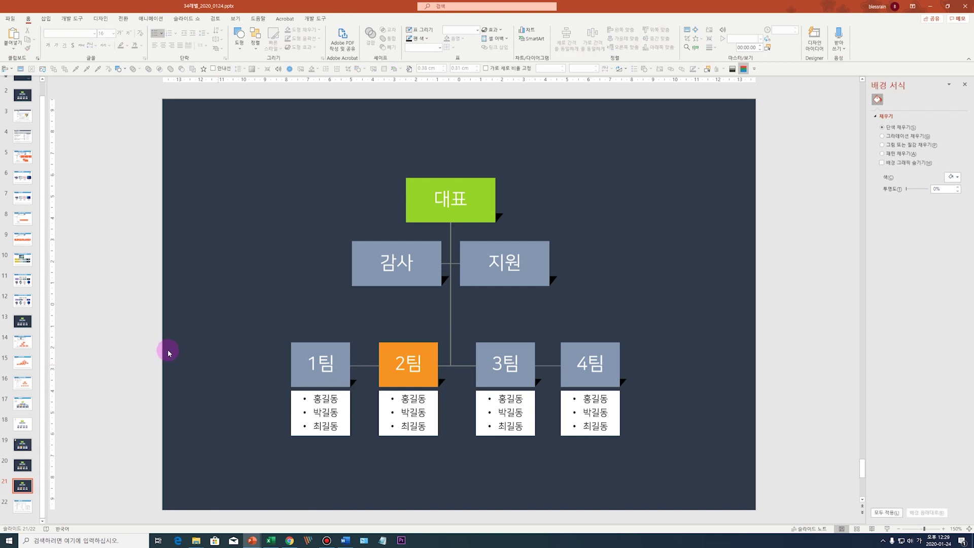
key(ctrl+v)
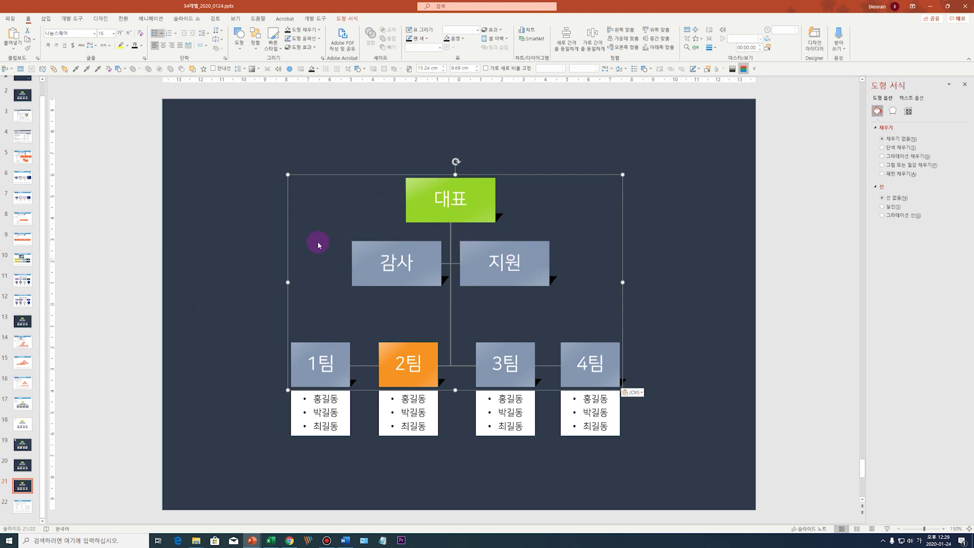
click(232, 247)
scroll(240, 270, up, 1)
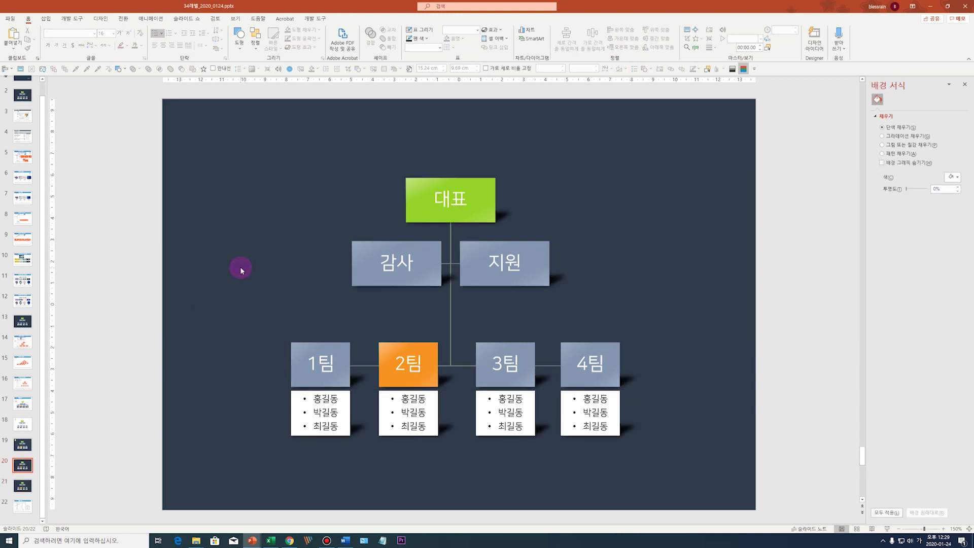
scroll(240, 269, down, 1)
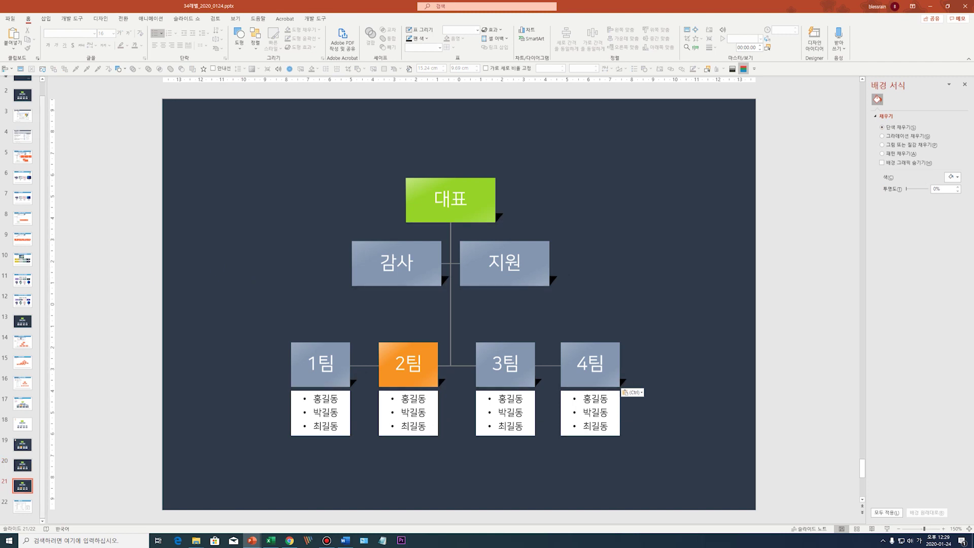
Go to slide 22 and look over its two org-chart pictures.
click(335, 225)
click(579, 224)
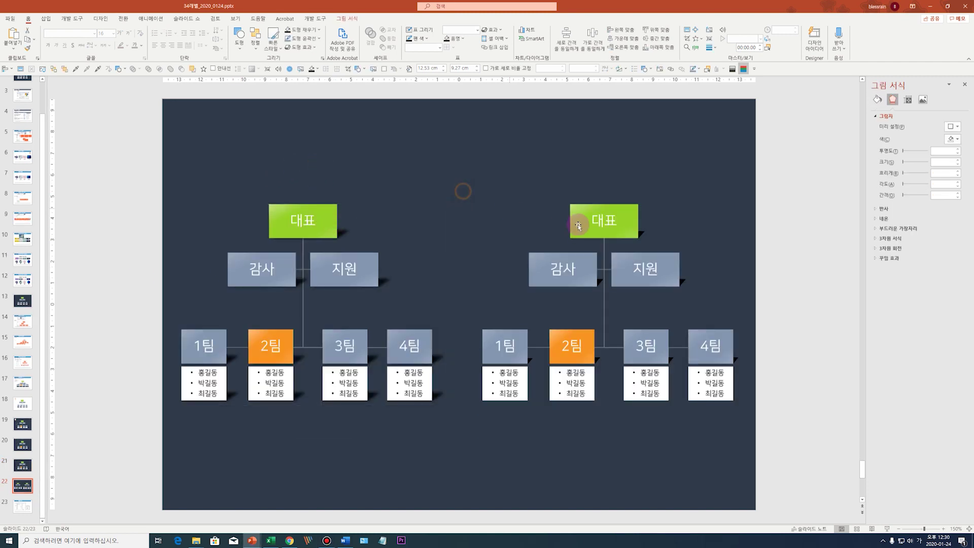
click(524, 234)
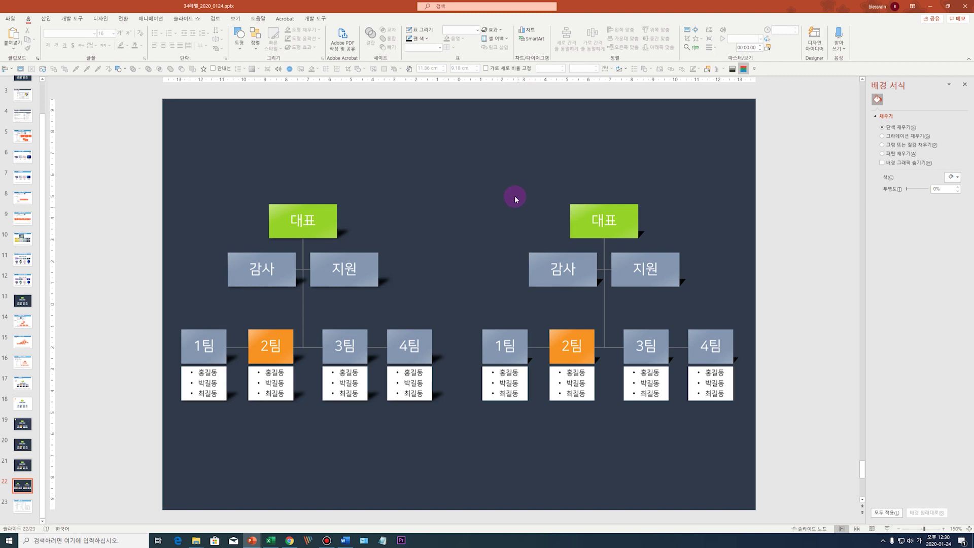
click(497, 194)
Jump to slide 12, then to slide 23 with the Options screenshot.
click(24, 285)
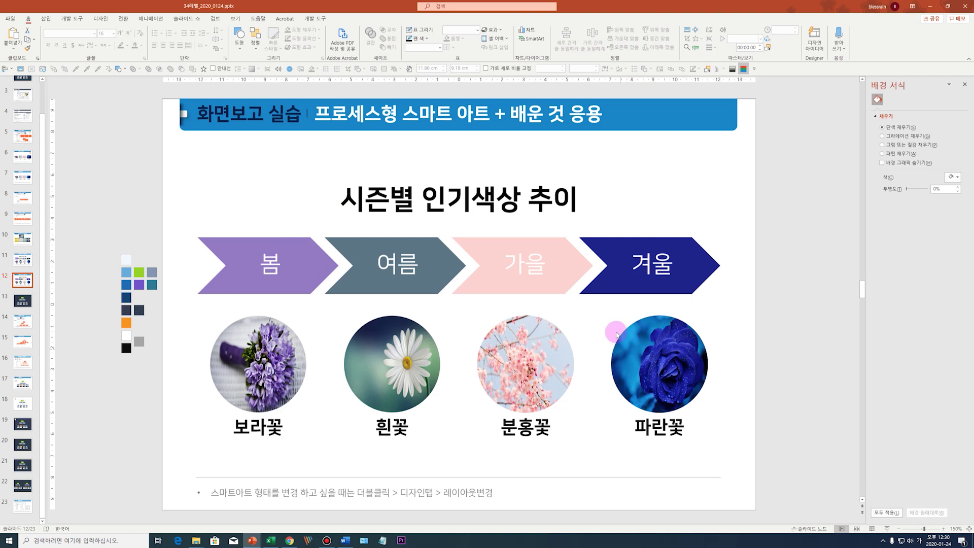
click(28, 507)
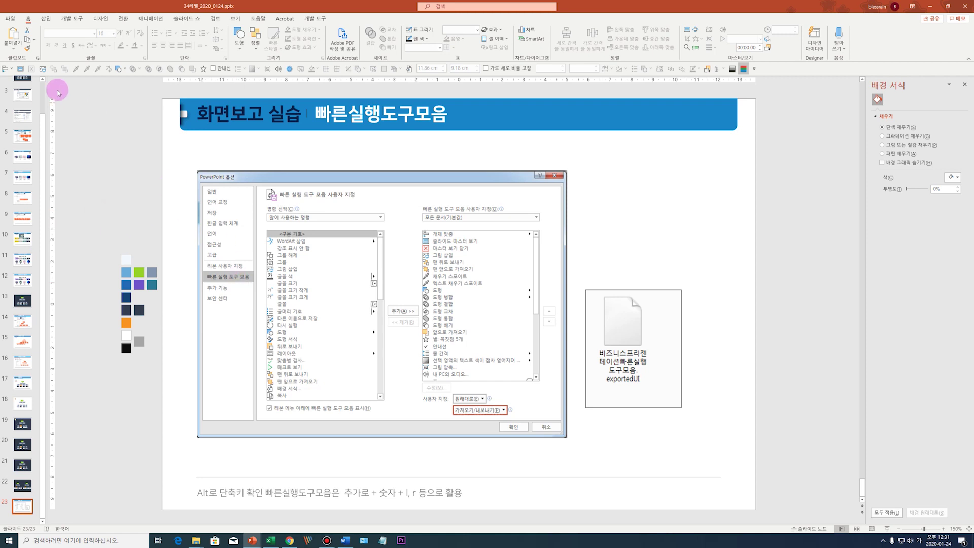
Import the exportedUI customization file from the 5차 folder via Options' Quick Access Toolbar settings.
click(11, 19)
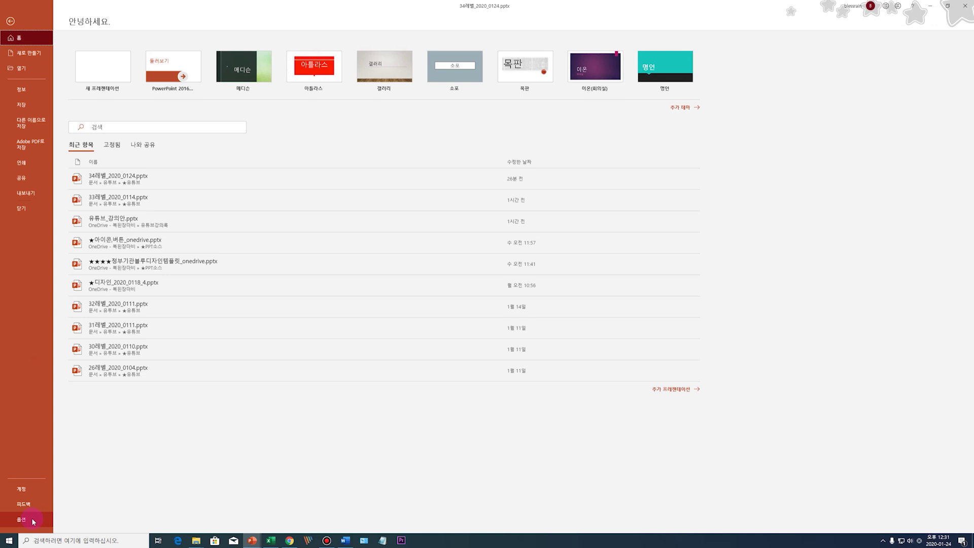
click(31, 518)
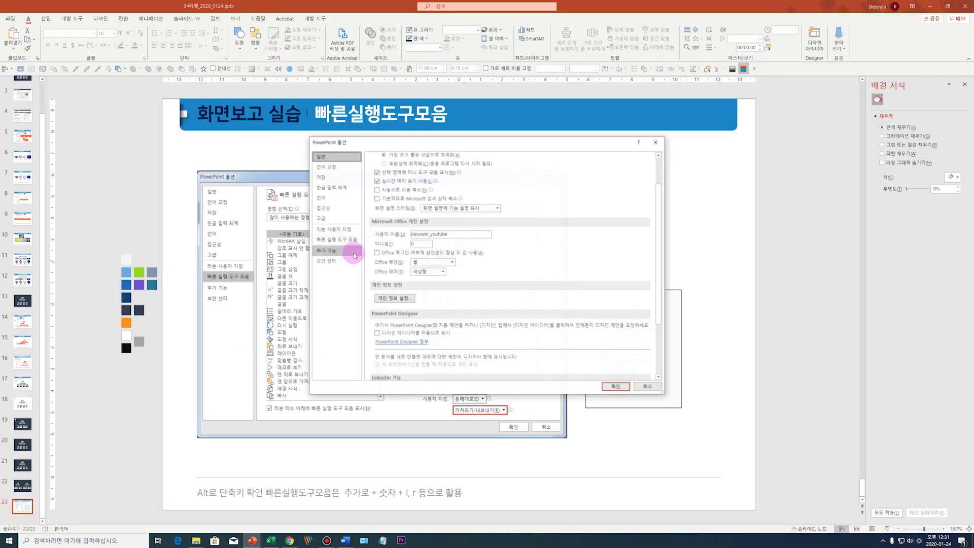
click(336, 239)
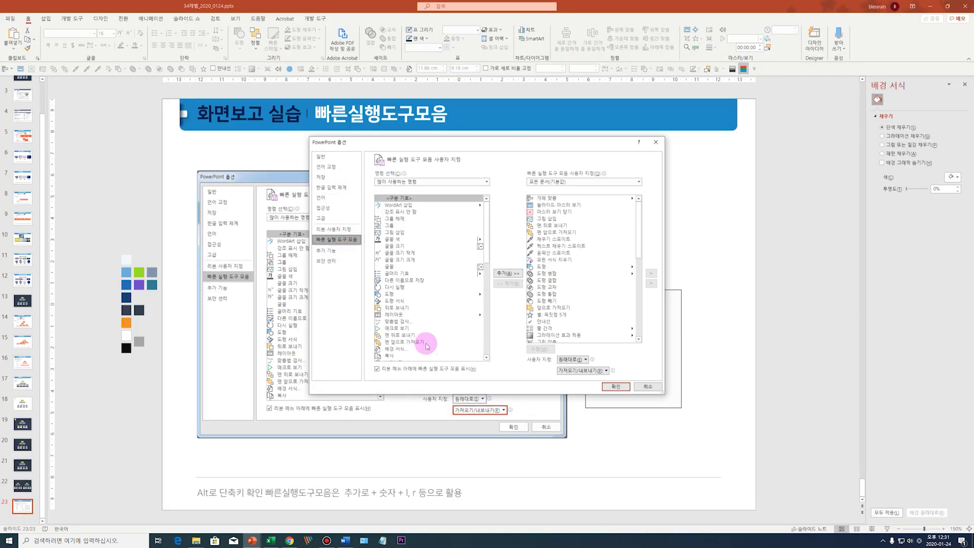
click(583, 371)
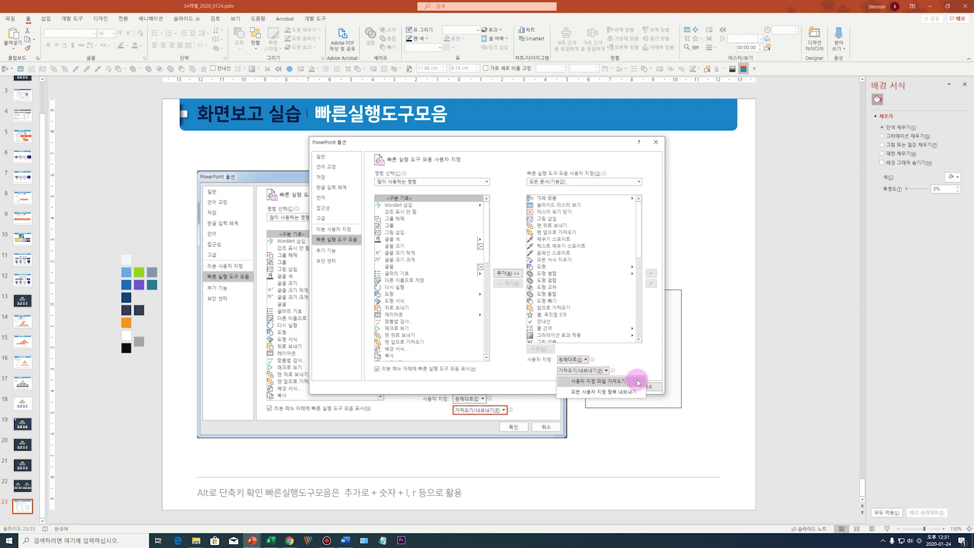
click(598, 381)
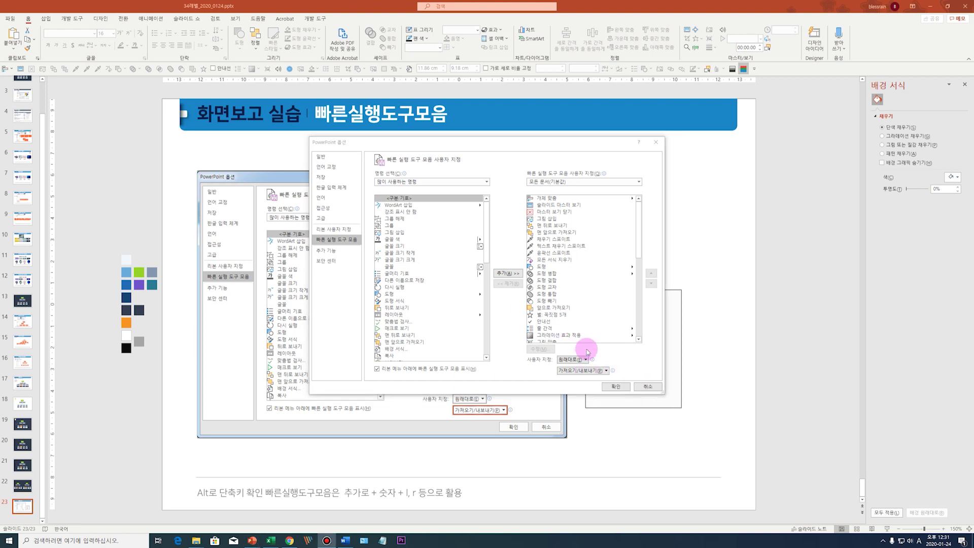
click(588, 371)
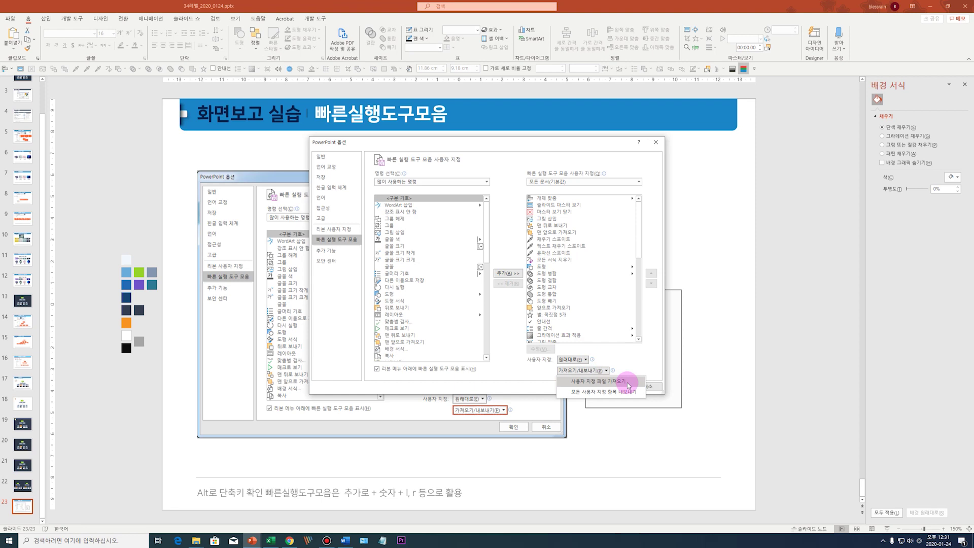
click(629, 385)
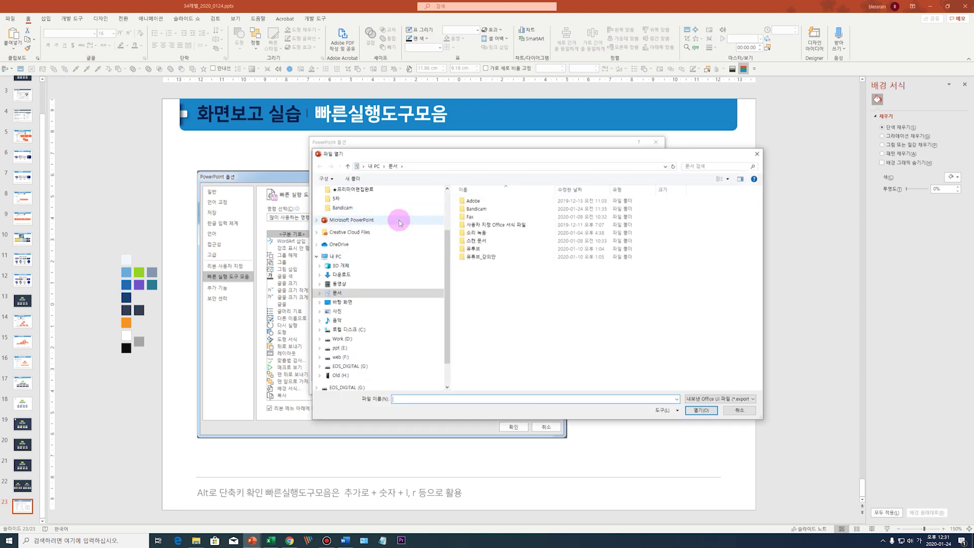
click(367, 200)
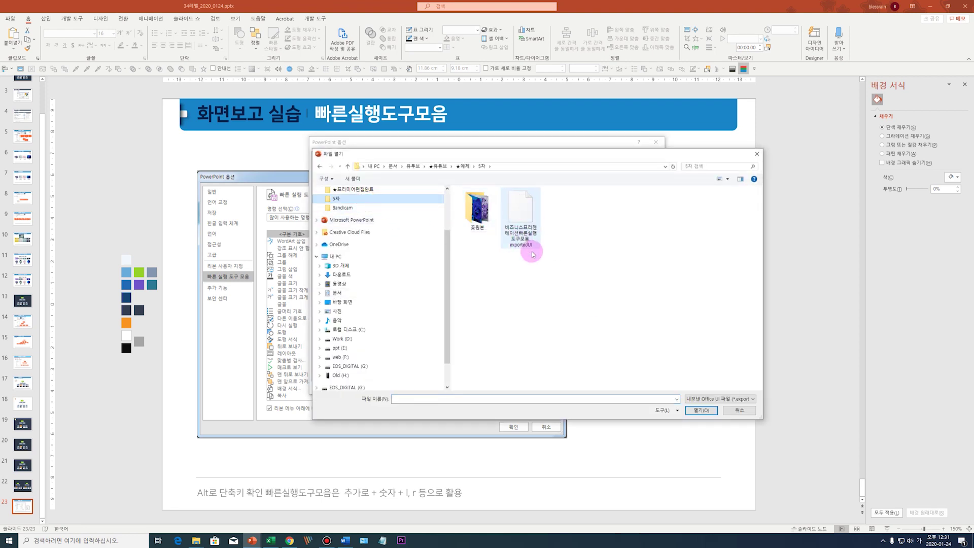
click(518, 223)
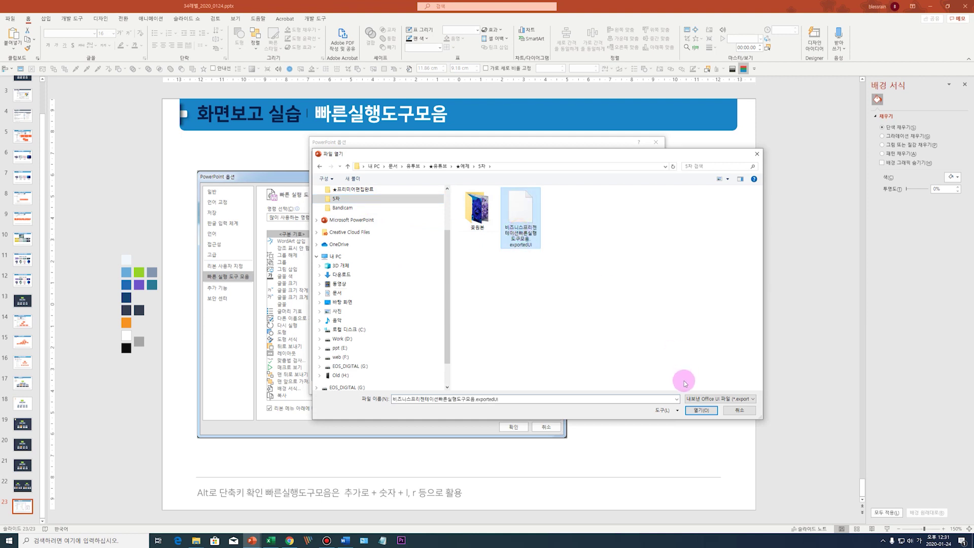
click(715, 410)
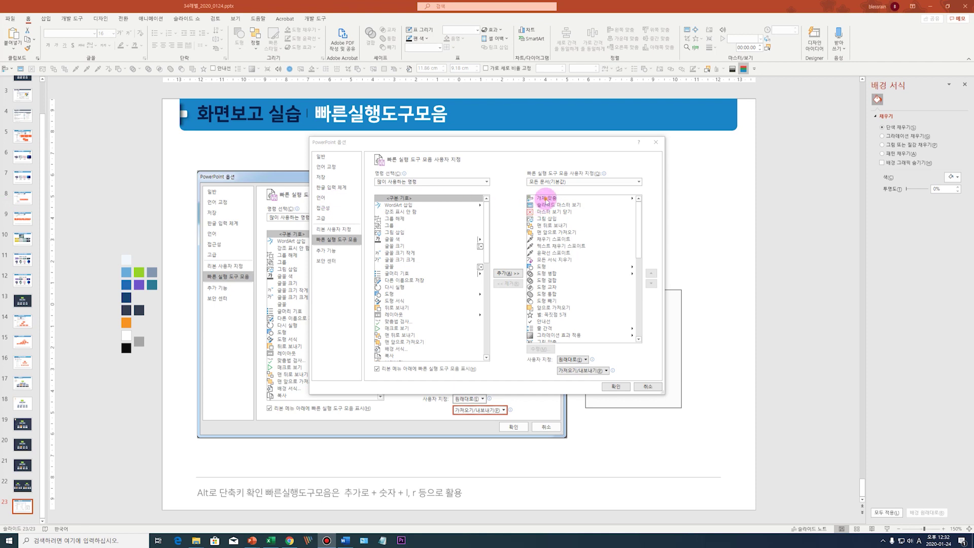
click(544, 198)
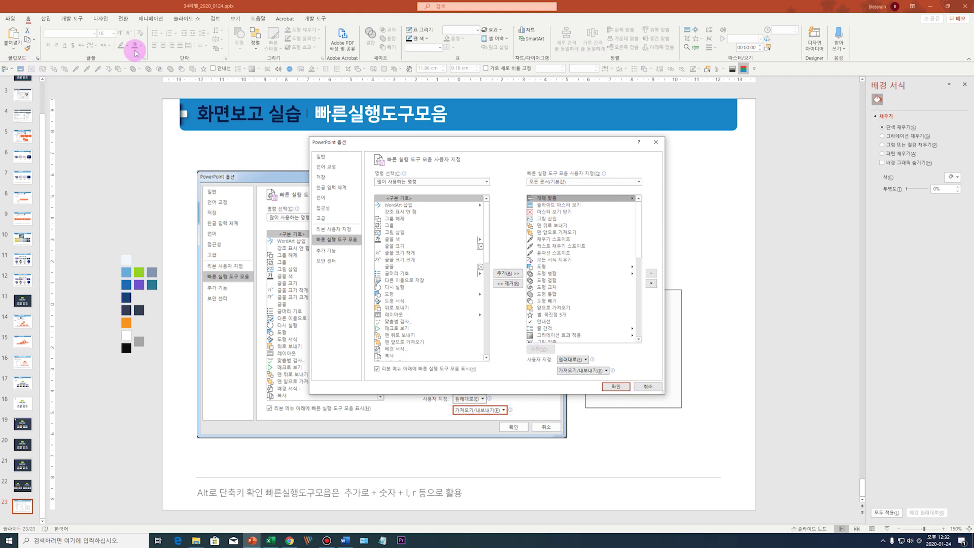
click(652, 387)
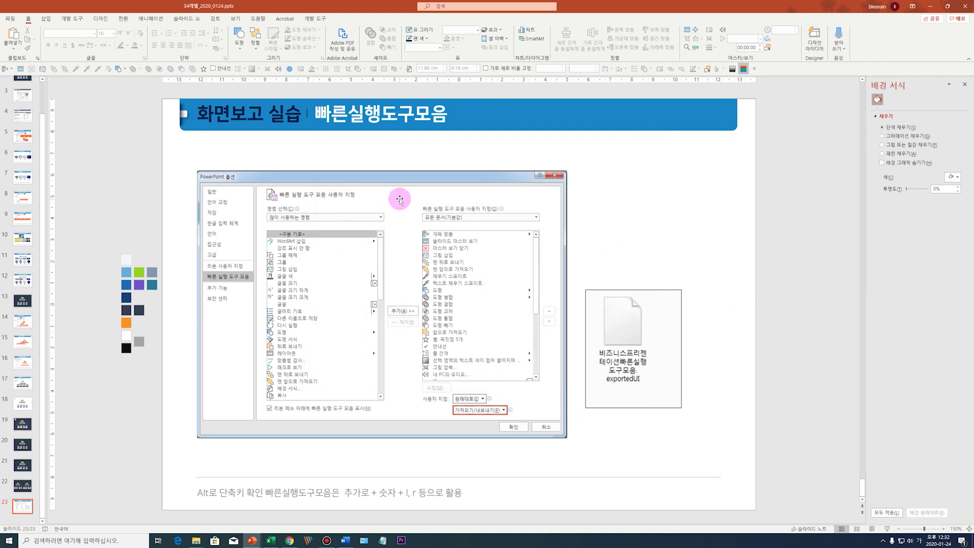
Open Slide Master view with Alt+2 and close it, then repeat using Alt key hints.
key(alt+2)
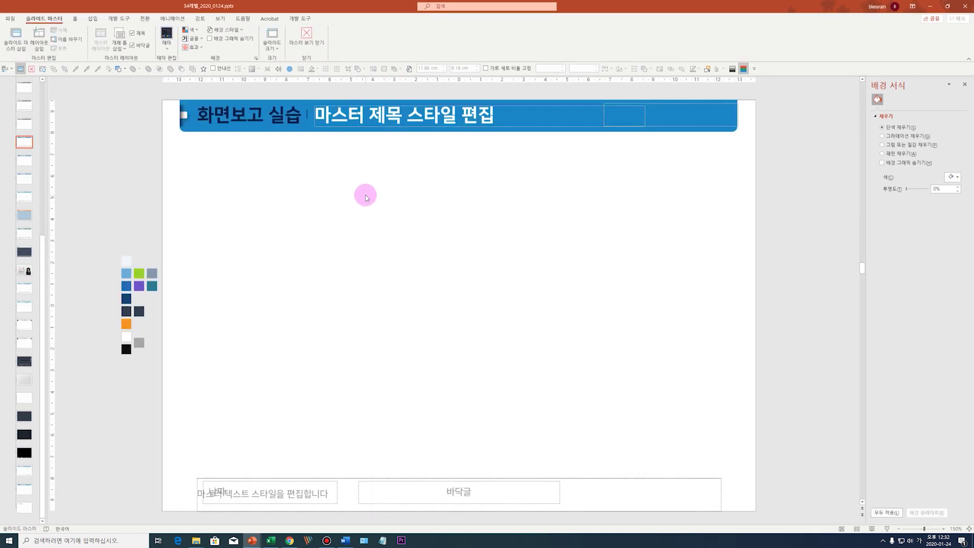
click(306, 37)
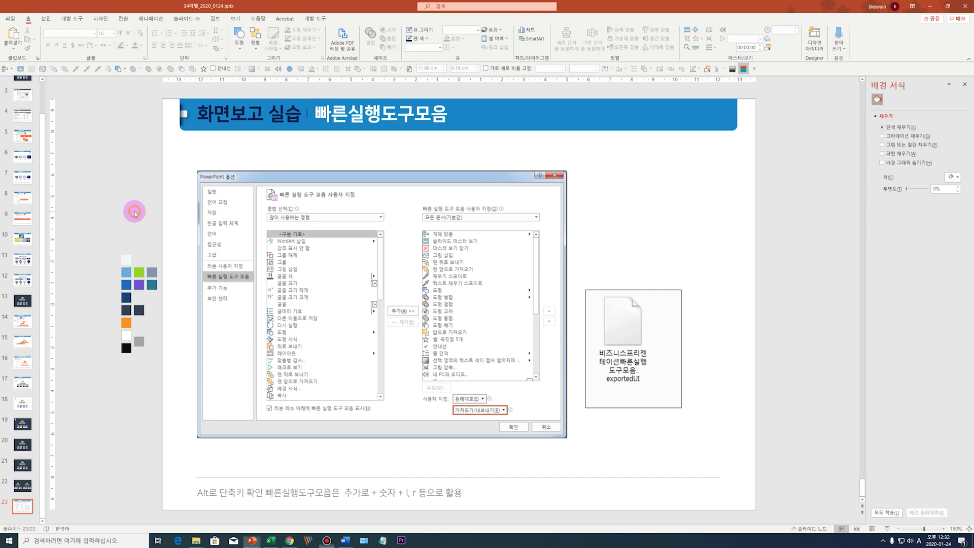
key(alt)
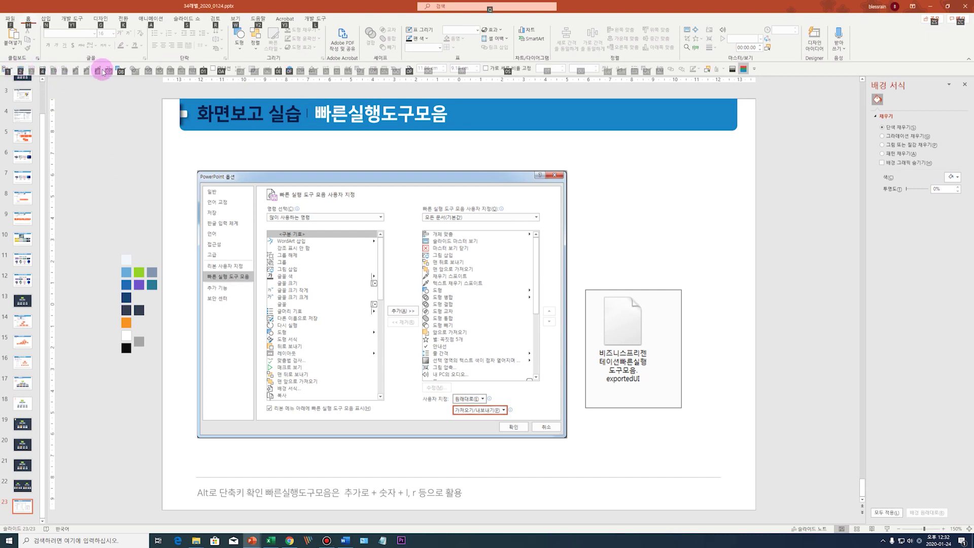
key(2)
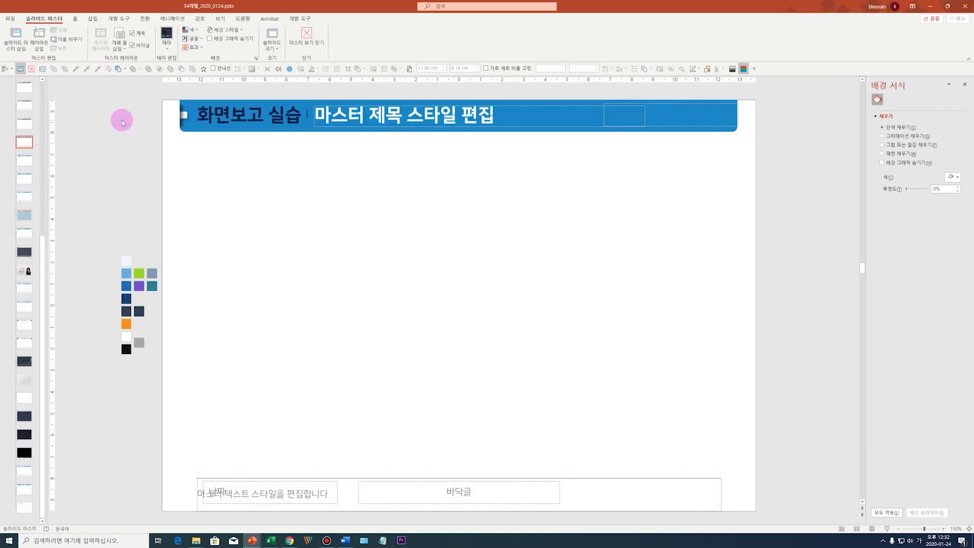
click(32, 68)
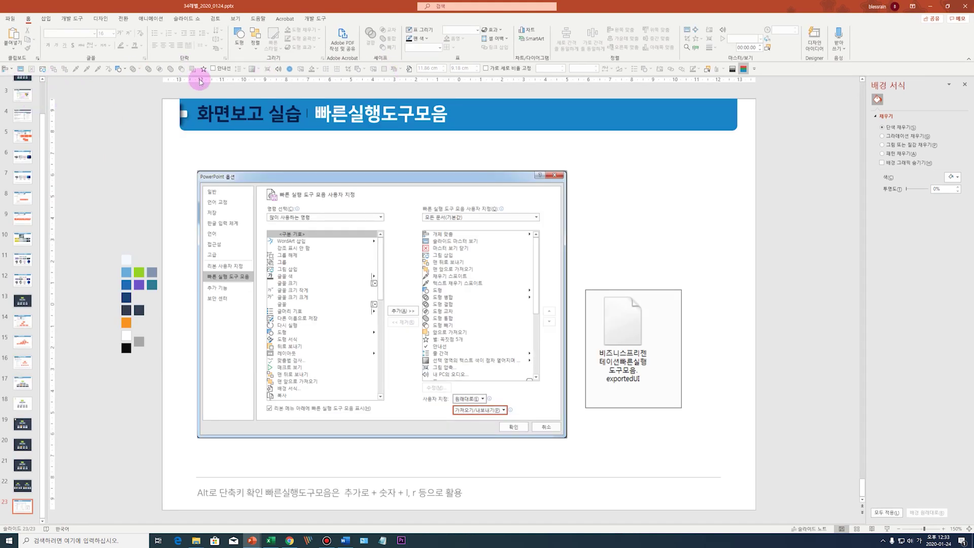
Toggle Slide Master view on and off with the Alt+2 and Alt+3 quick commands.
key(alt+2)
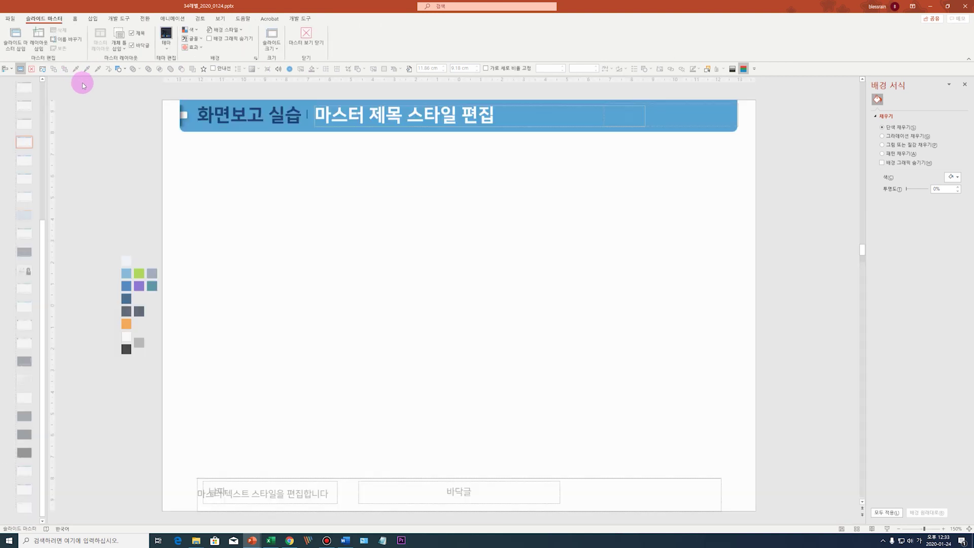
key(alt+3)
key(alt+2)
key(alt+3)
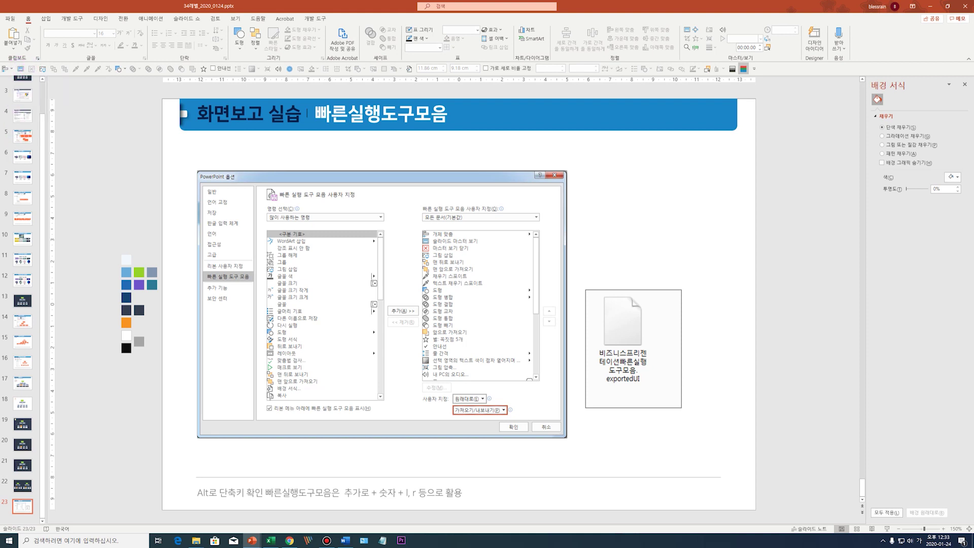
click(128, 222)
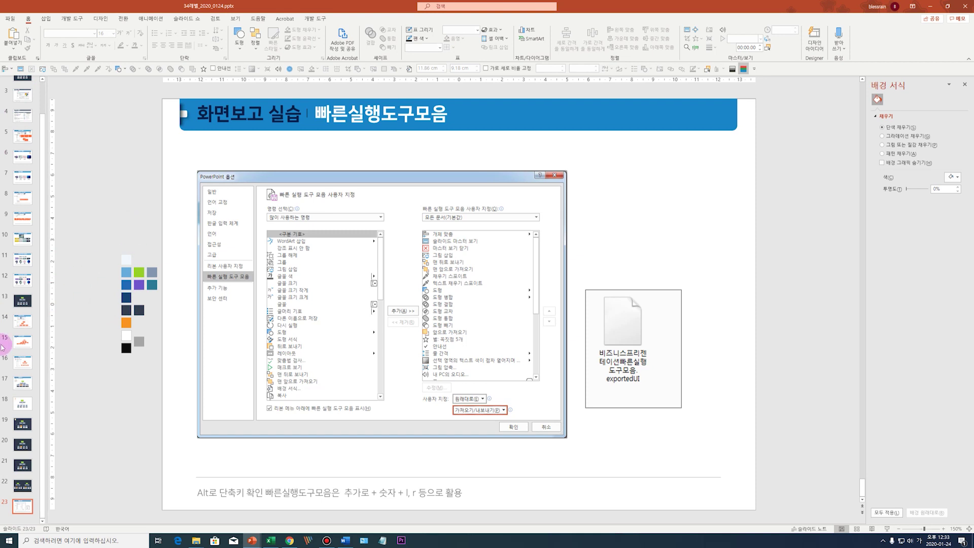